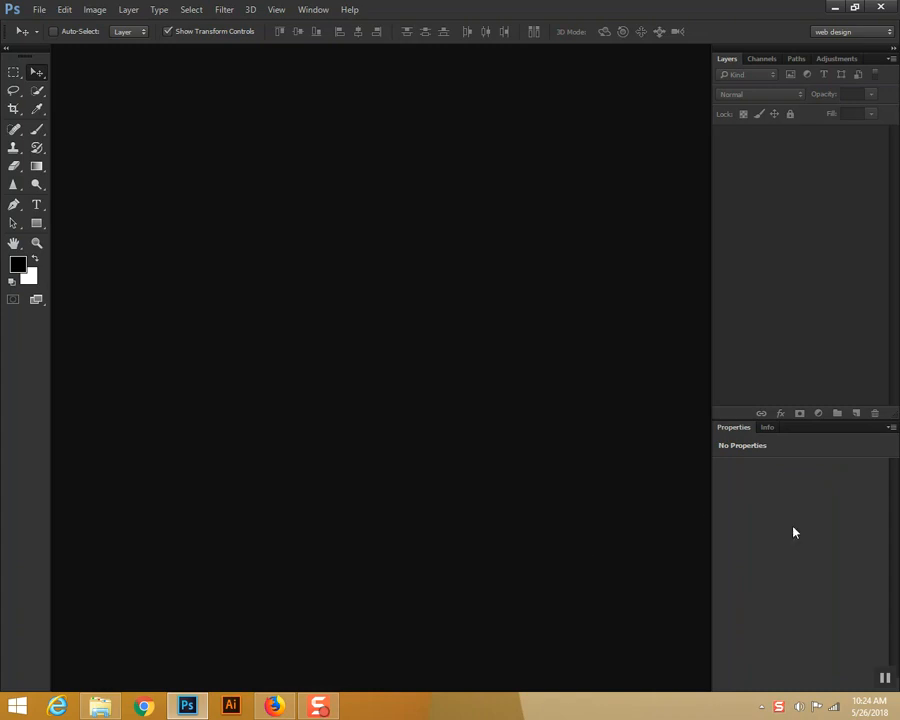
Step: Open the image Using Quick Mask Mode Raw.jpg from B-44 > Photoshop > 29th Class on the E: drive
click(39, 9)
click(48, 34)
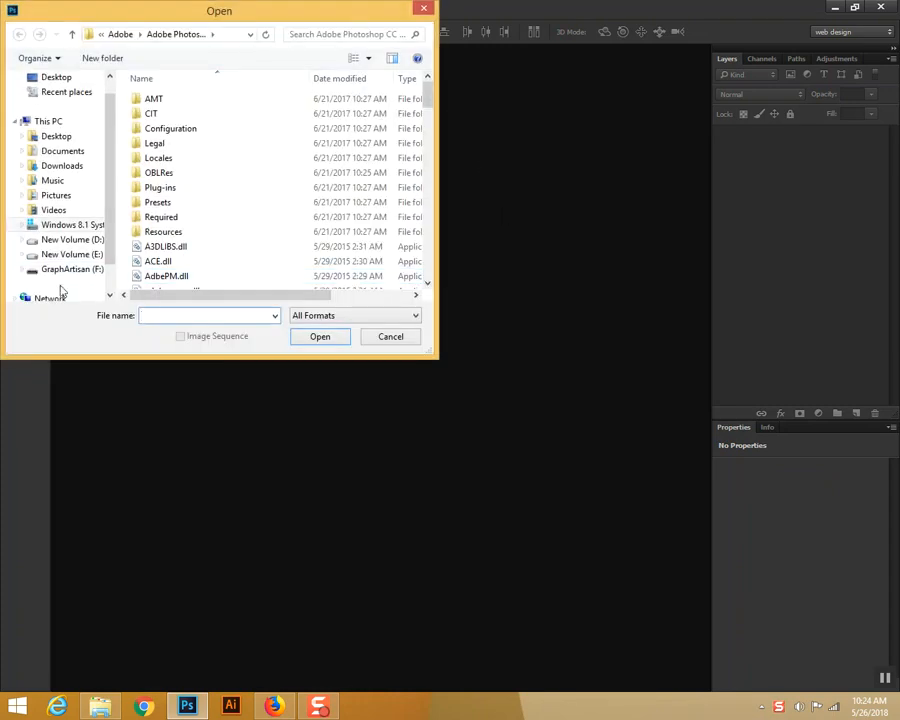
click(70, 254)
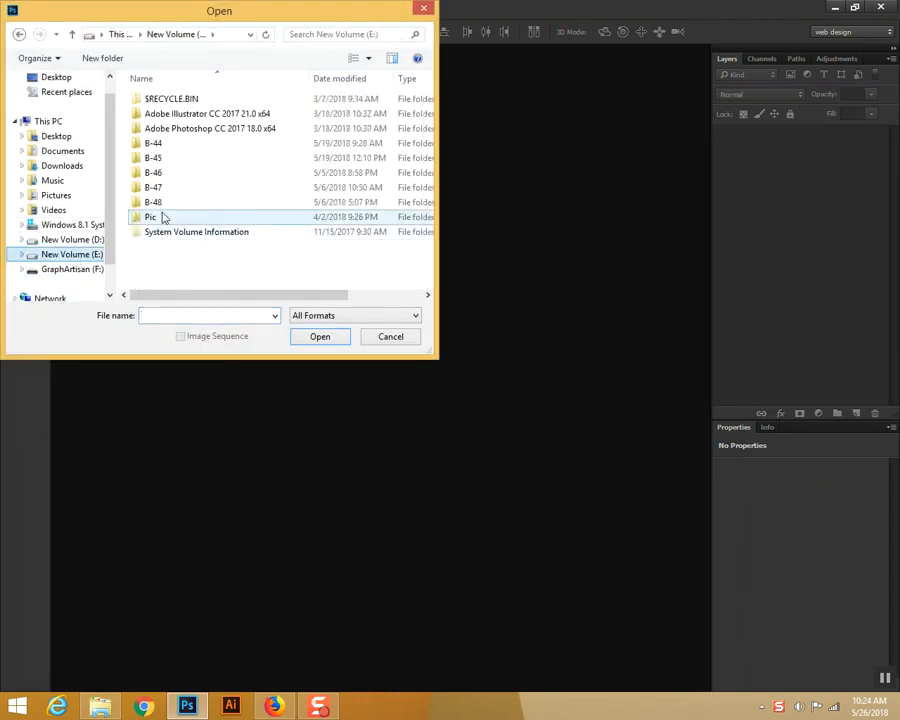
double_click(153, 144)
double_click(234, 118)
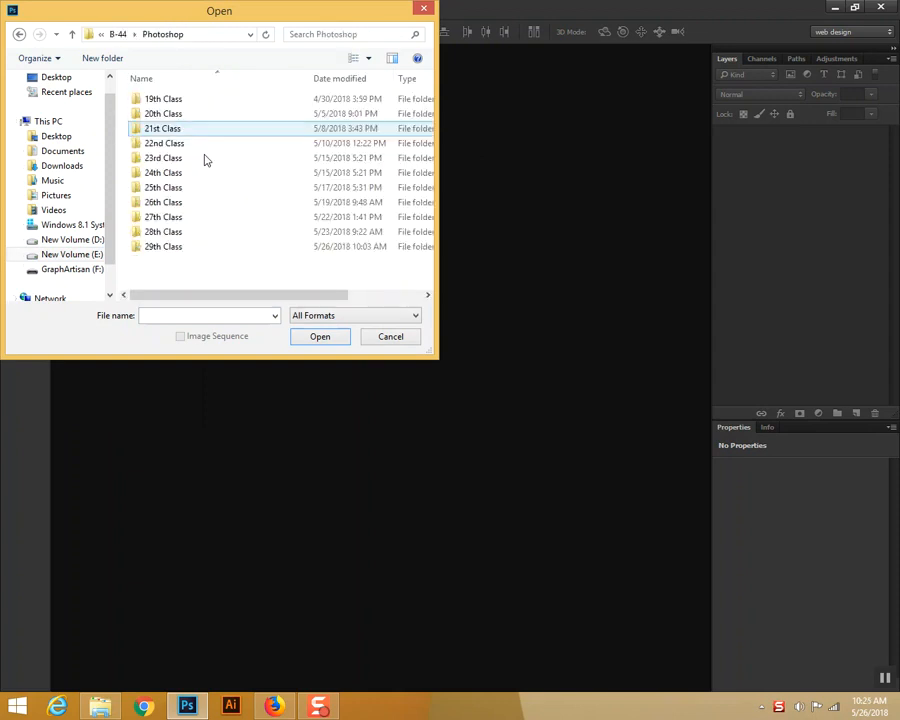
double_click(158, 246)
click(393, 140)
double_click(393, 140)
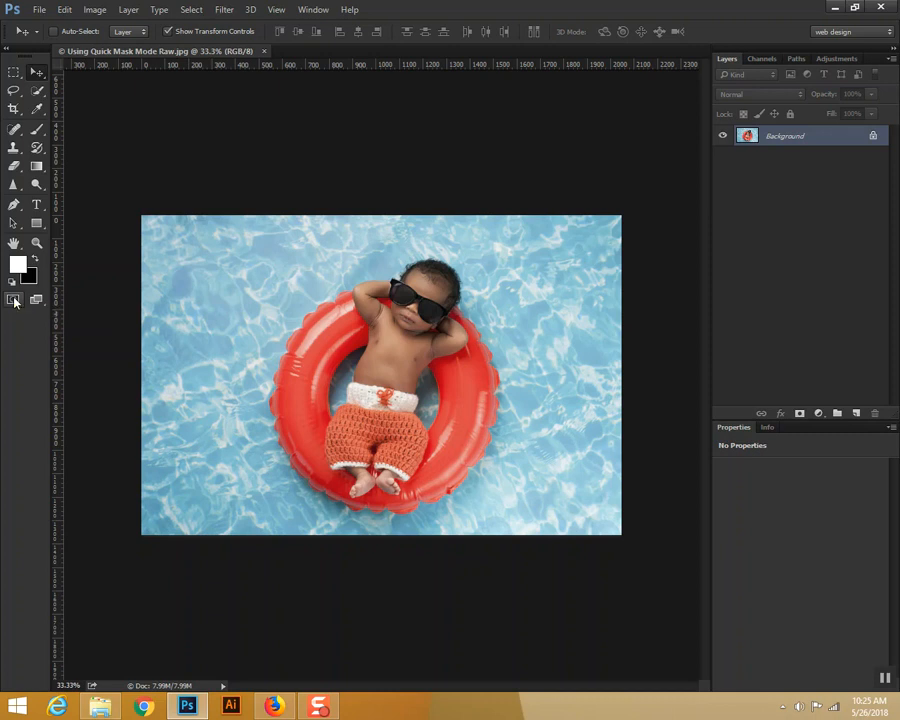
Step: Enter Quick Mask mode and set up the Brush tool with black foreground and a hard round 43 px tip at 100% hardness
click(14, 300)
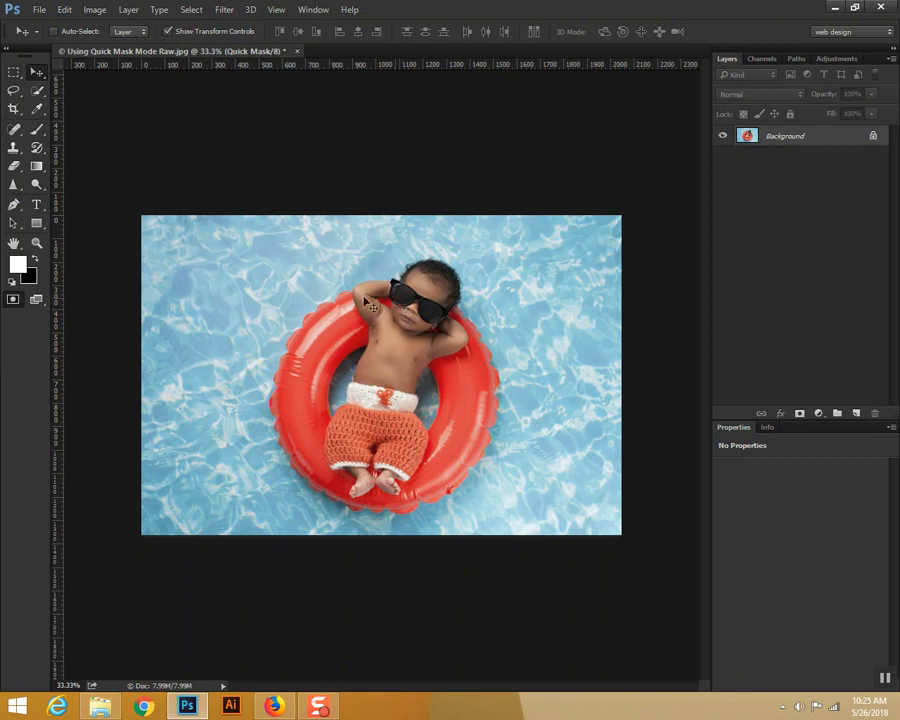
click(36, 128)
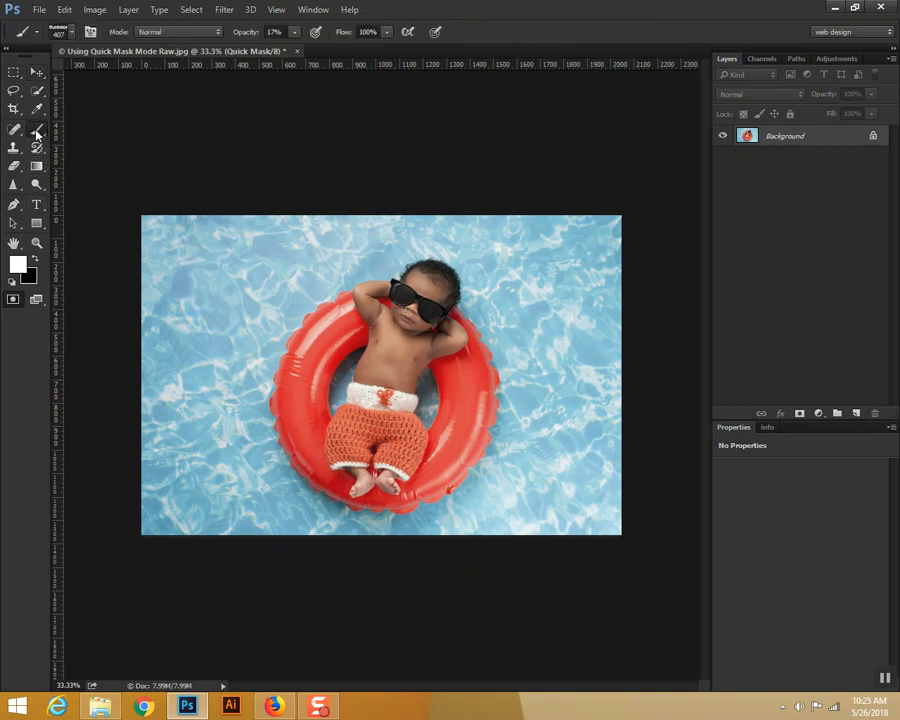
click(33, 258)
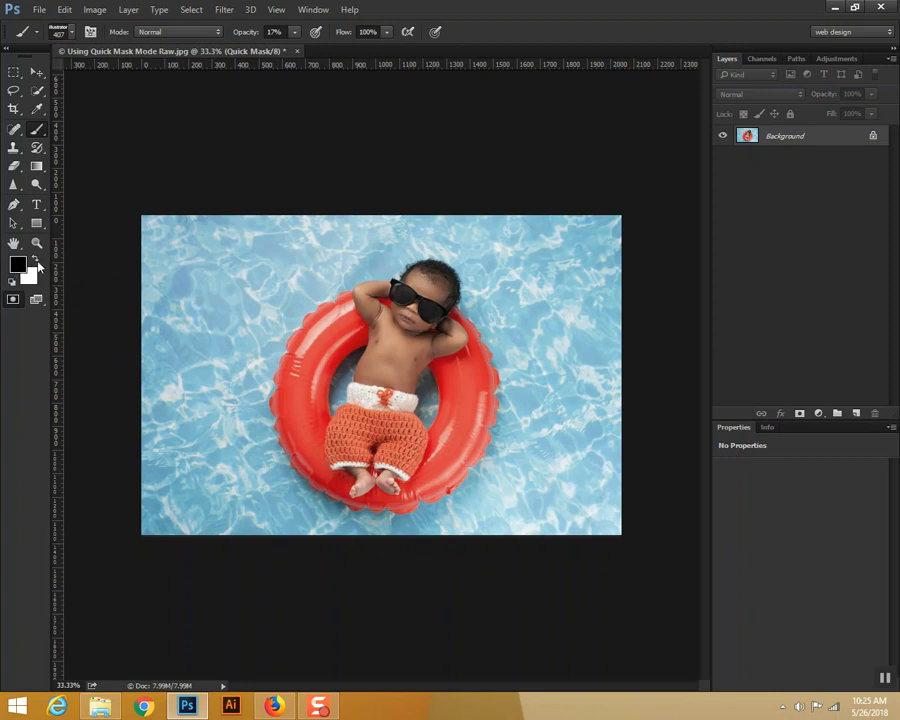
right_click(40, 127)
click(76, 32)
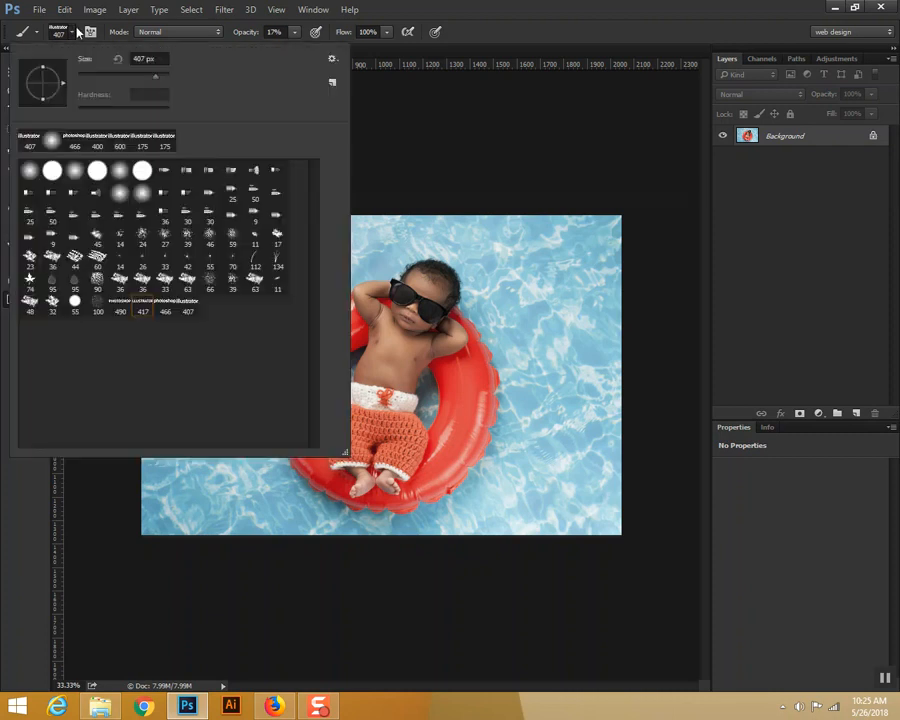
click(52, 171)
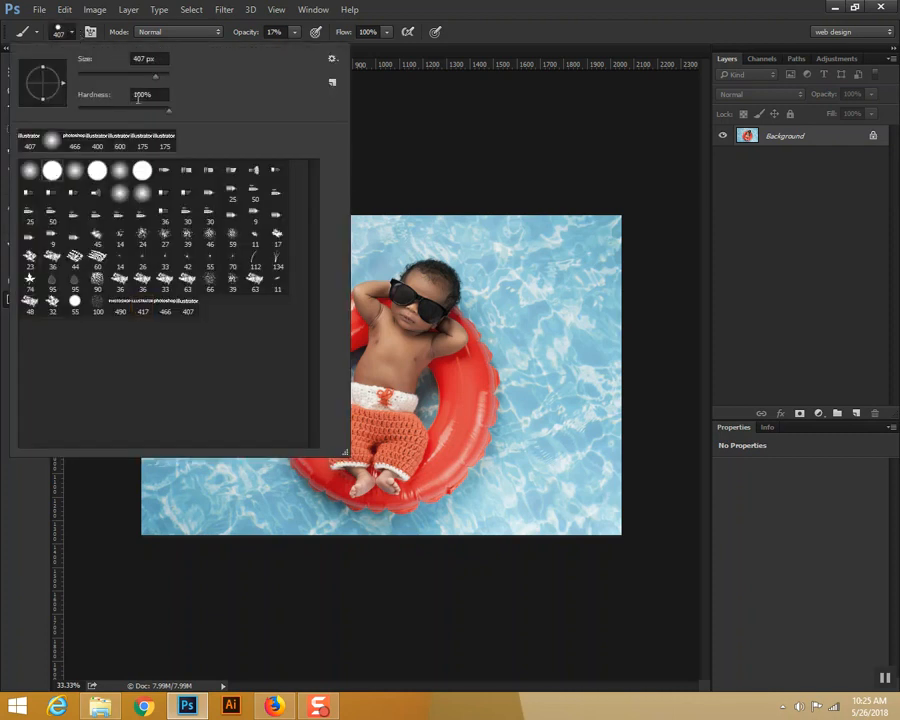
click(166, 111)
mouse_move(155, 77)
mouse_down()
mouse_move(112, 88)
mouse_move(98, 81)
mouse_up()
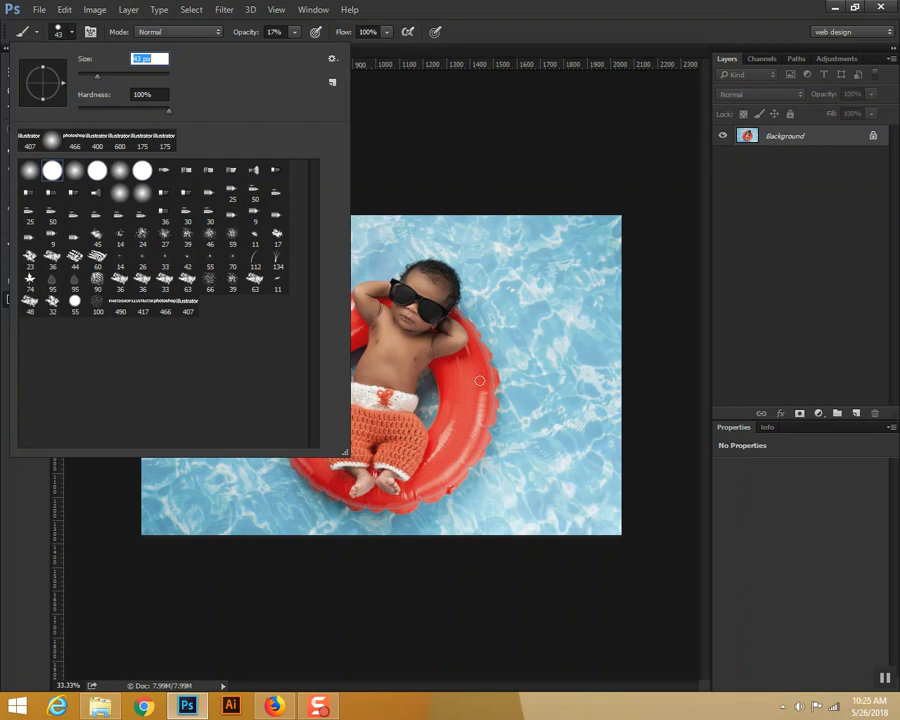
key(Return)
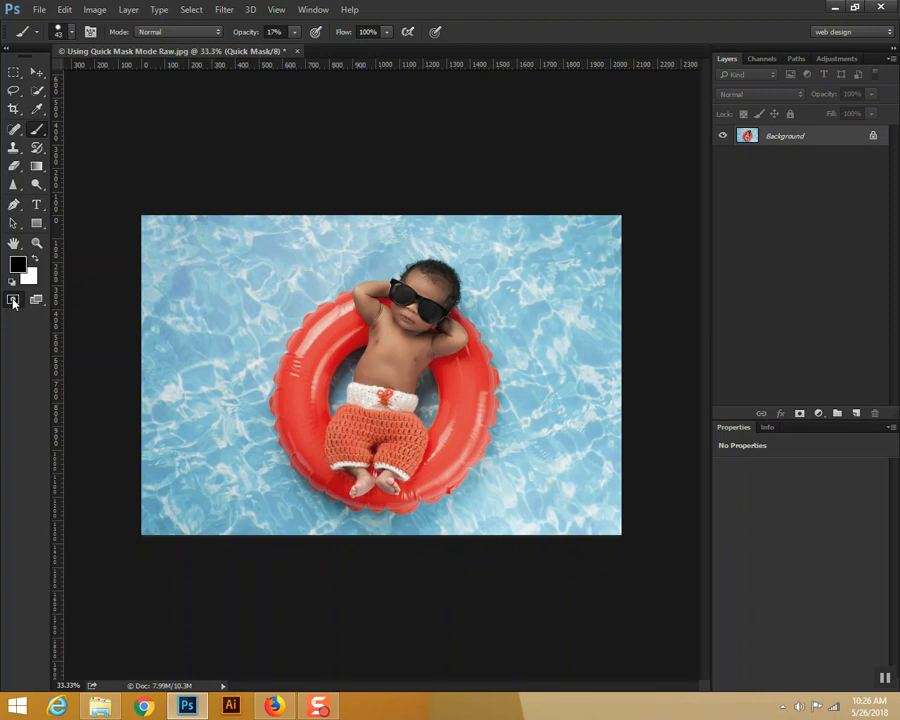
Step: Change the Quick Mask overlay color to bright green (#65fc00) in the Quick Mask options
double_click(13, 303)
drag(619, 230, 511, 204)
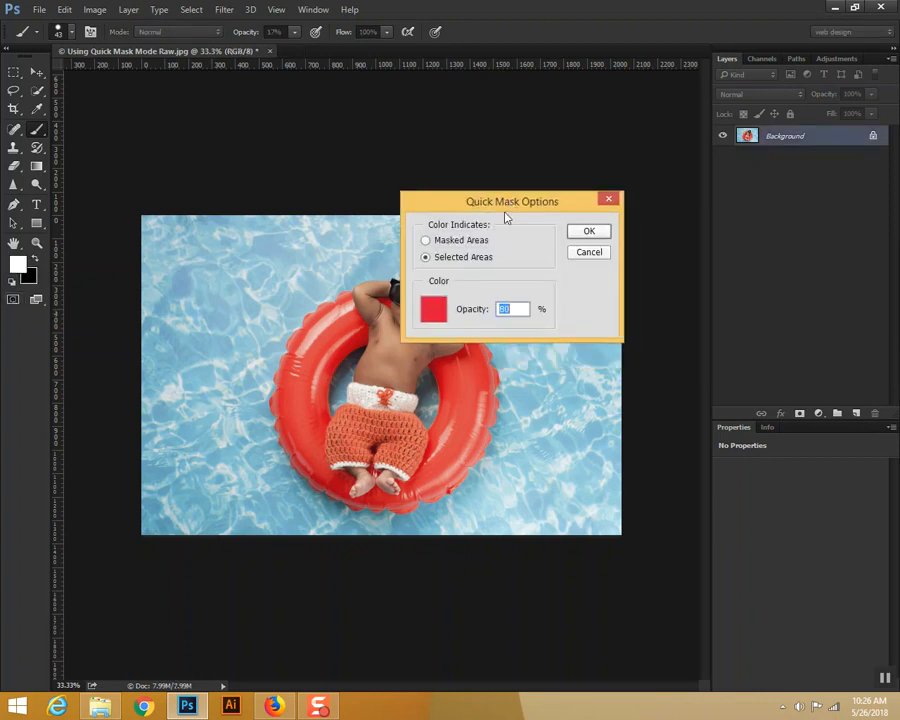
click(433, 309)
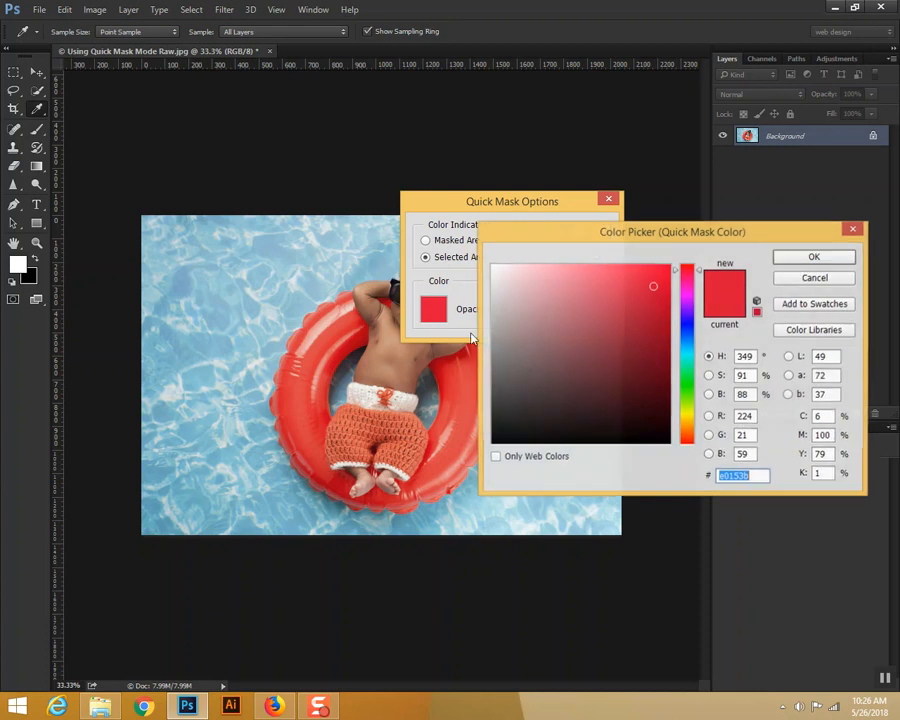
click(687, 401)
click(669, 266)
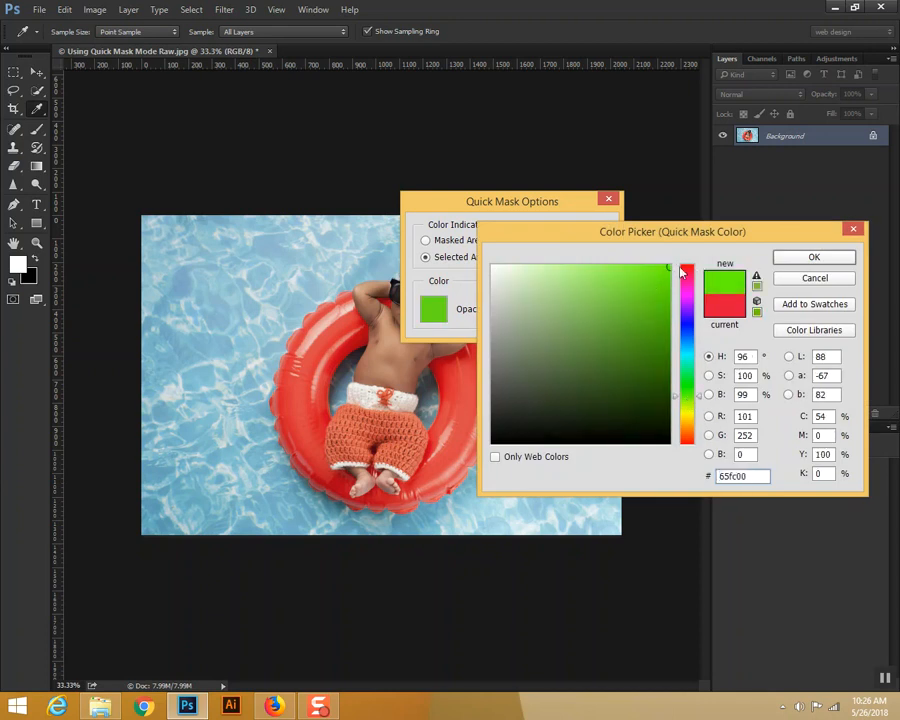
click(813, 257)
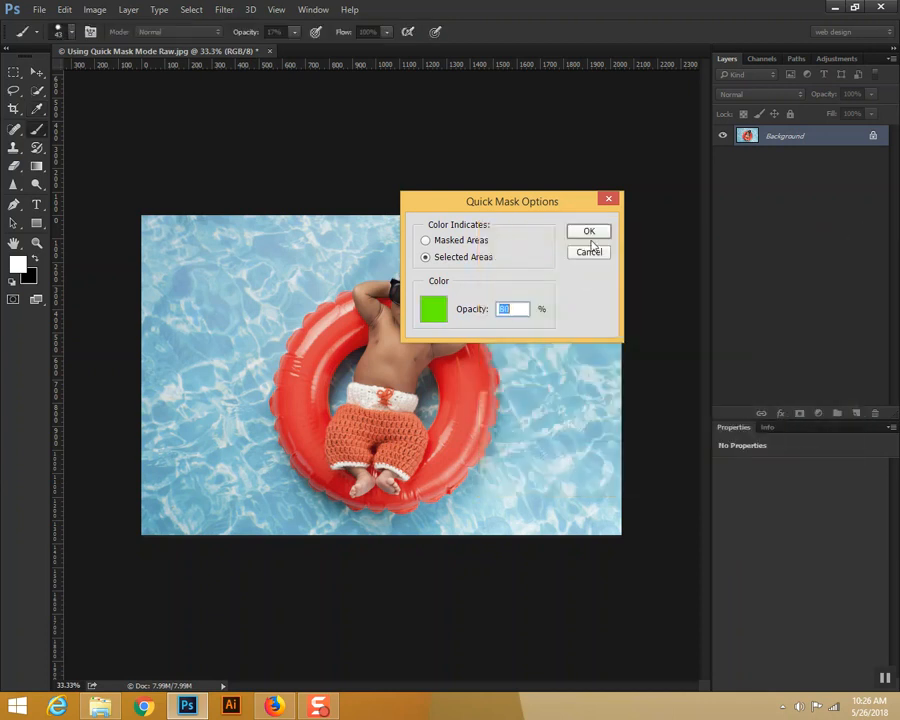
click(589, 231)
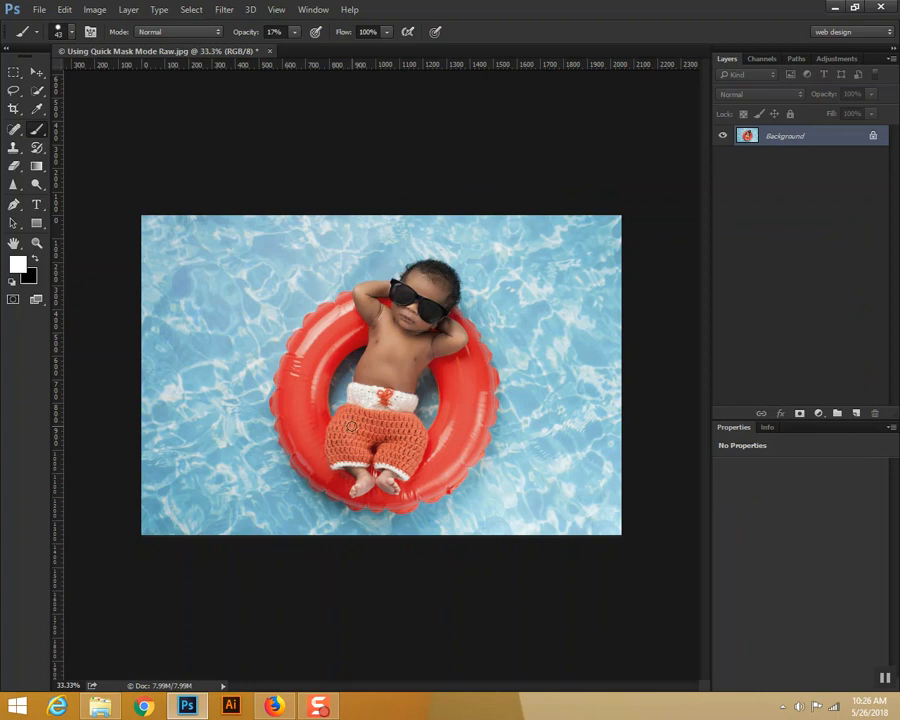
Step: Re-enter Quick Mask mode with black as the foreground color and set the brush opacity to 100%
click(33, 258)
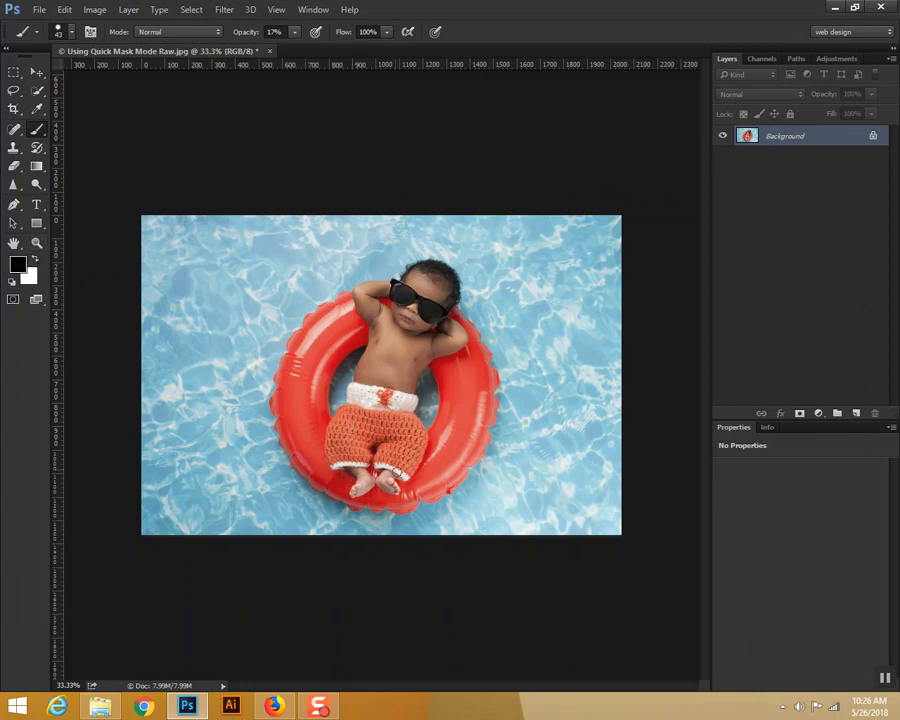
click(13, 299)
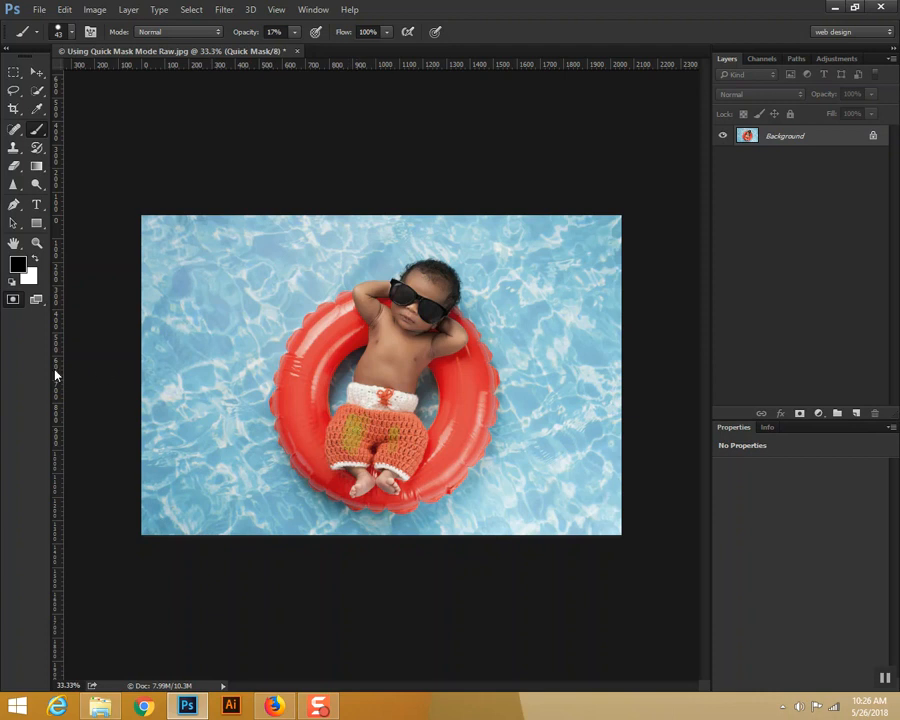
mouse_move(297, 36)
mouse_down()
mouse_move(320, 50)
mouse_move(545, 54)
mouse_up()
Step: Paint the quick mask over the baby's entire knitted shorts, including the white waistband and leg trims
mouse_move(352, 448)
mouse_down()
mouse_move(350, 420)
mouse_move(359, 435)
mouse_up()
key(ctrl+plus)
key(ctrl+plus)
key(ctrl+plus)
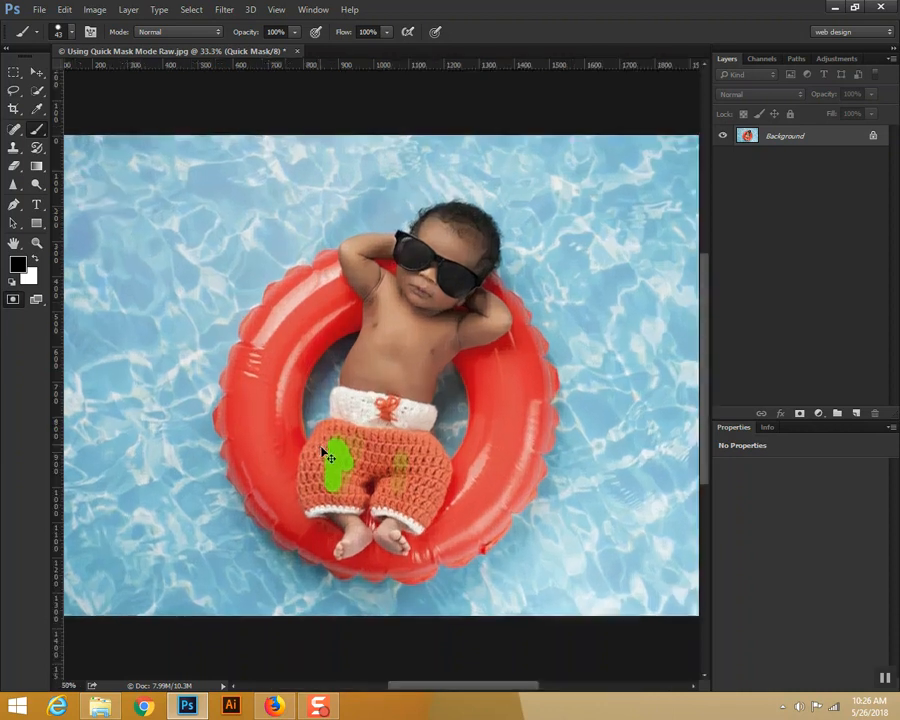
drag(296, 551, 322, 370)
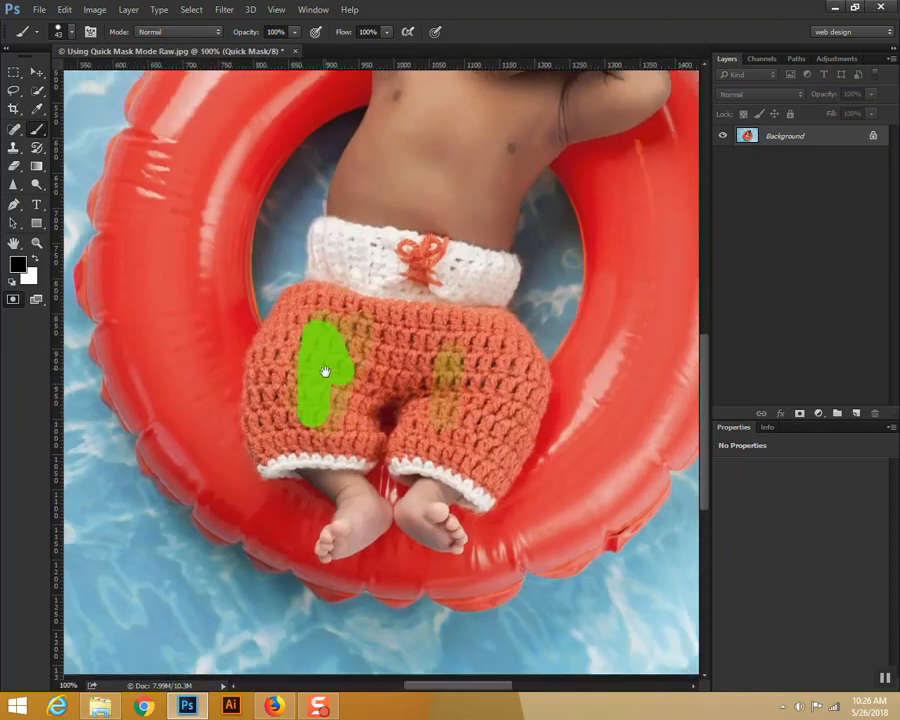
key(ctrl+plus)
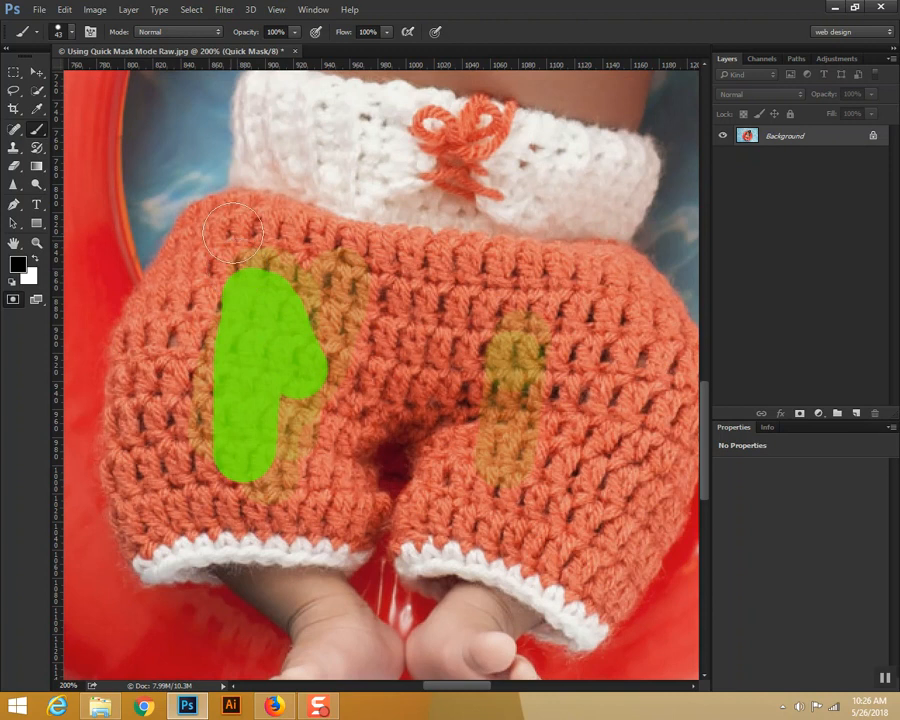
click(238, 214)
mouse_move(213, 225)
mouse_down()
mouse_move(141, 356)
mouse_move(129, 458)
mouse_move(144, 545)
mouse_move(170, 540)
mouse_move(162, 549)
mouse_move(214, 555)
mouse_move(182, 559)
mouse_move(305, 538)
mouse_move(431, 551)
mouse_move(557, 589)
mouse_move(594, 628)
mouse_move(567, 628)
mouse_move(566, 617)
mouse_move(606, 600)
mouse_move(646, 530)
mouse_move(646, 486)
mouse_up()
drag(600, 370, 519, 389)
mouse_move(161, 237)
mouse_down()
mouse_move(177, 217)
mouse_move(172, 158)
mouse_move(188, 95)
mouse_move(325, 135)
mouse_move(475, 152)
mouse_move(552, 185)
mouse_move(562, 200)
mouse_move(545, 268)
mouse_move(552, 310)
mouse_move(589, 357)
mouse_move(610, 425)
mouse_move(568, 552)
mouse_up()
mouse_move(382, 268)
mouse_down()
mouse_move(365, 218)
mouse_move(285, 142)
mouse_move(205, 135)
mouse_move(222, 185)
mouse_move(205, 222)
mouse_move(503, 215)
mouse_move(160, 280)
mouse_move(110, 420)
mouse_move(118, 553)
mouse_move(270, 510)
mouse_move(420, 530)
mouse_move(520, 583)
mouse_move(505, 440)
mouse_move(450, 330)
mouse_move(420, 300)
mouse_move(402, 470)
mouse_move(482, 301)
mouse_move(390, 522)
mouse_move(215, 492)
mouse_move(378, 387)
mouse_move(311, 428)
mouse_move(260, 330)
mouse_move(345, 355)
mouse_move(366, 324)
mouse_up()
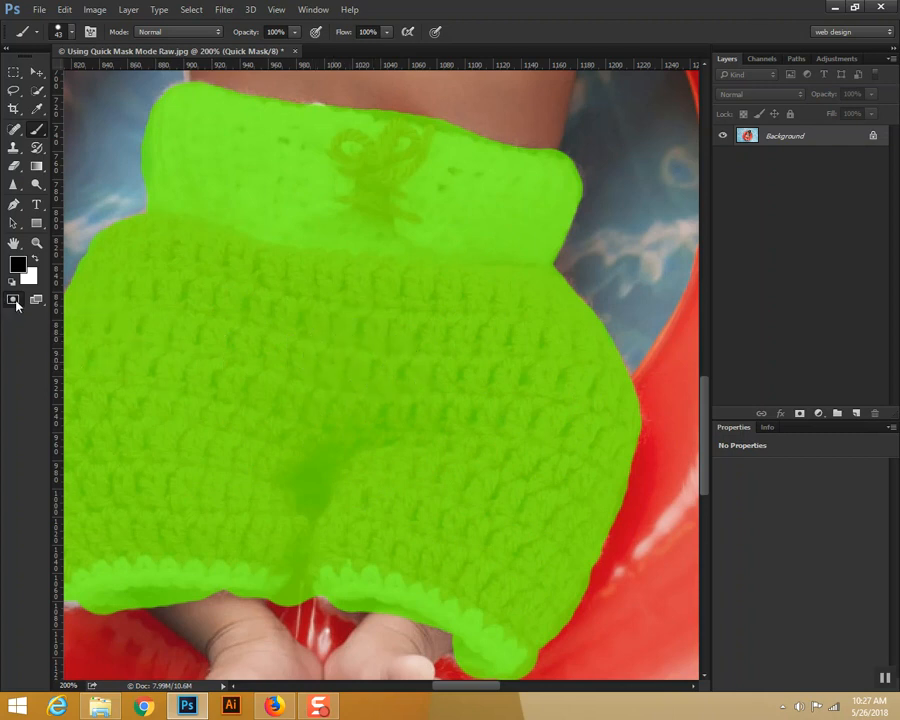
Step: Convert the quick mask to a selection and copy the selected shorts to a new layer
click(15, 302)
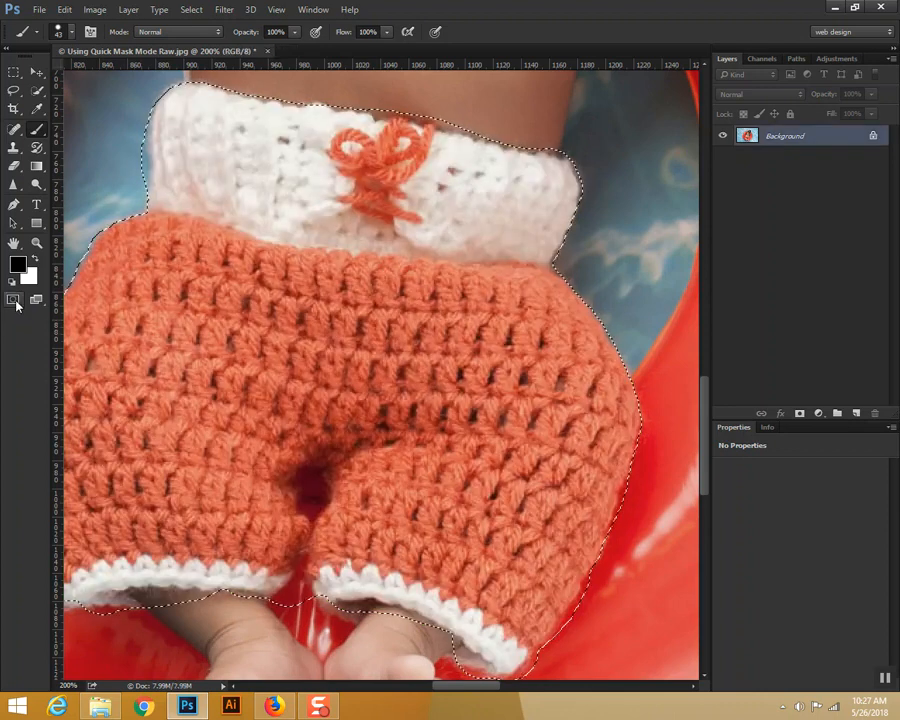
key(ctrl+0)
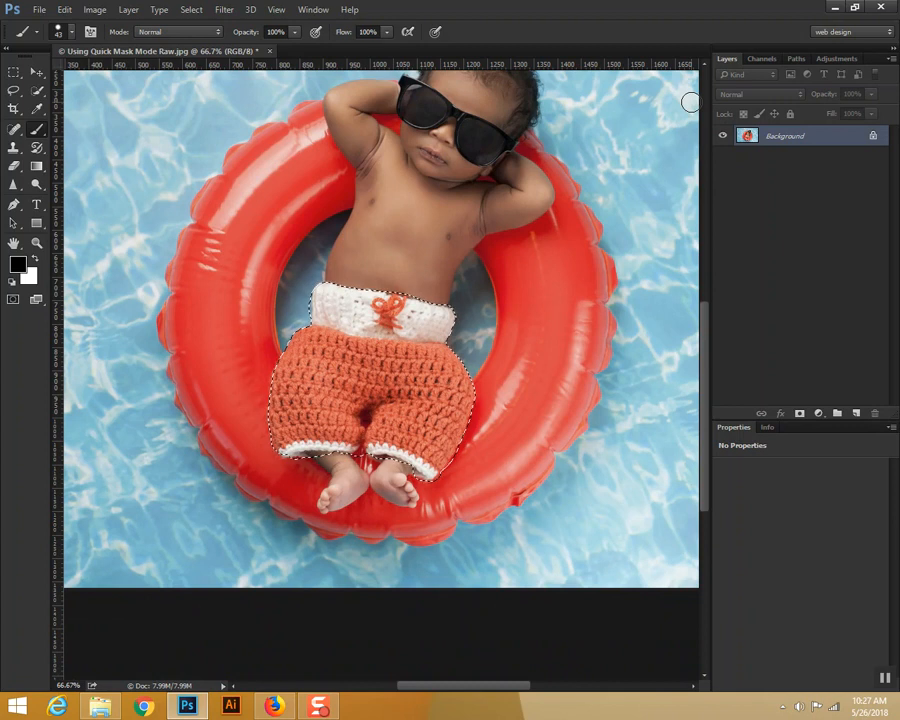
key(ctrl+j)
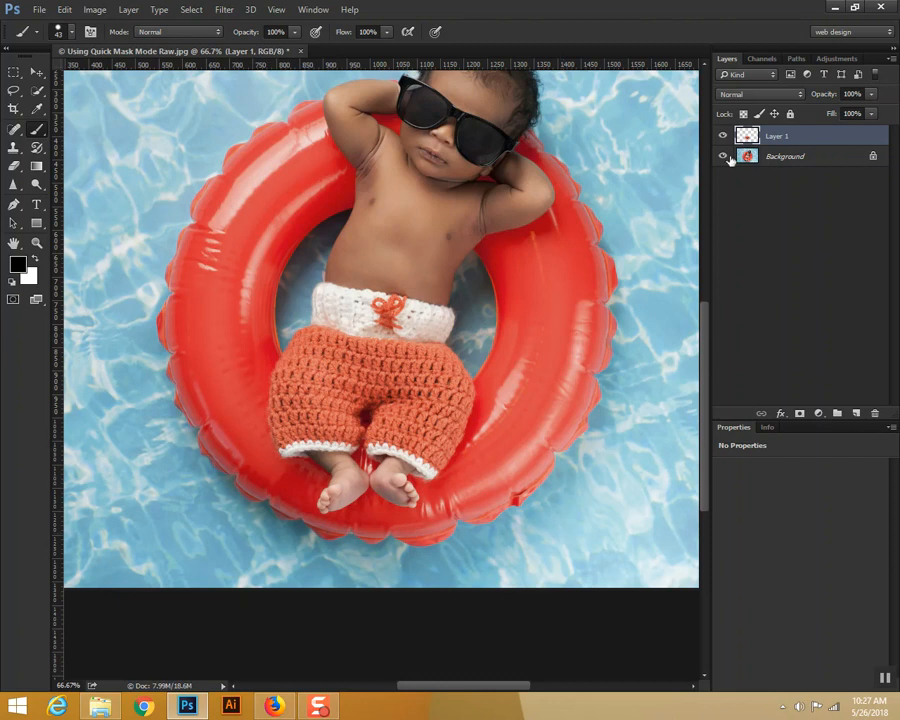
Step: Hide the Background layer to isolate the cut-out shorts on transparency
click(724, 157)
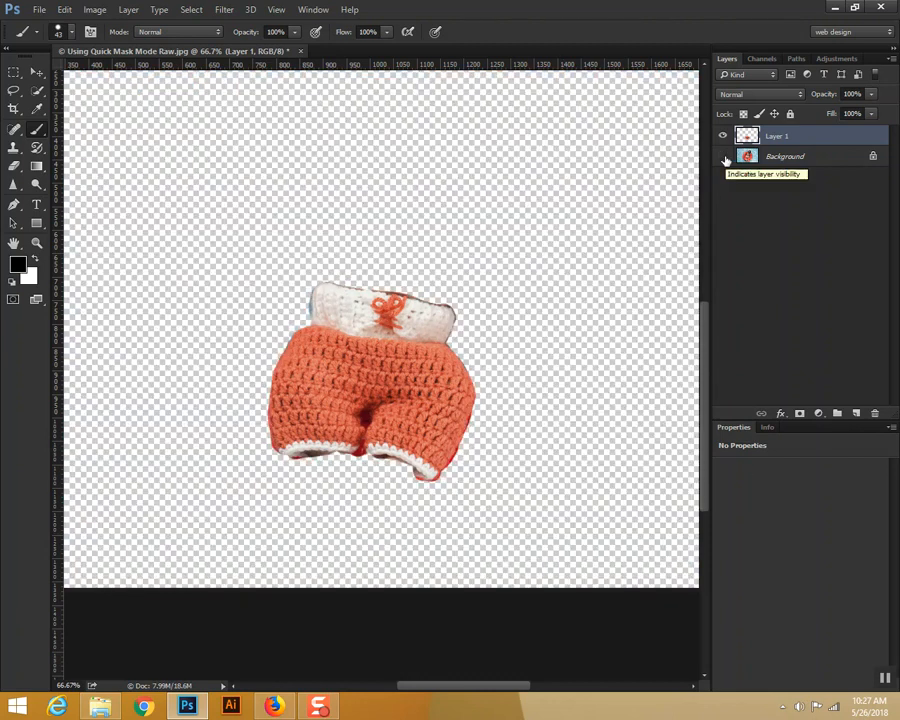
click(724, 157)
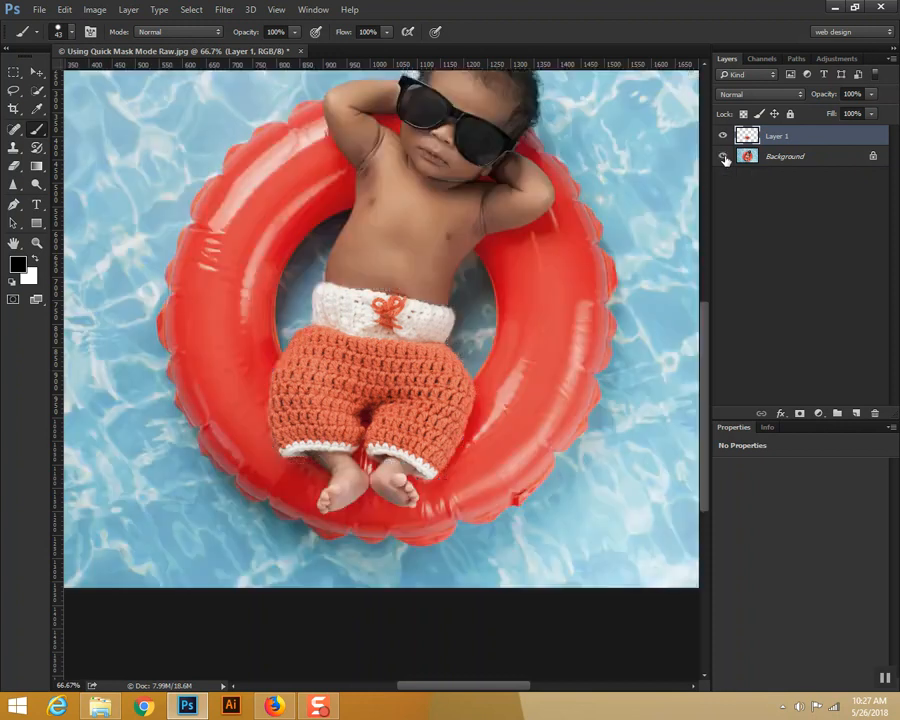
click(724, 157)
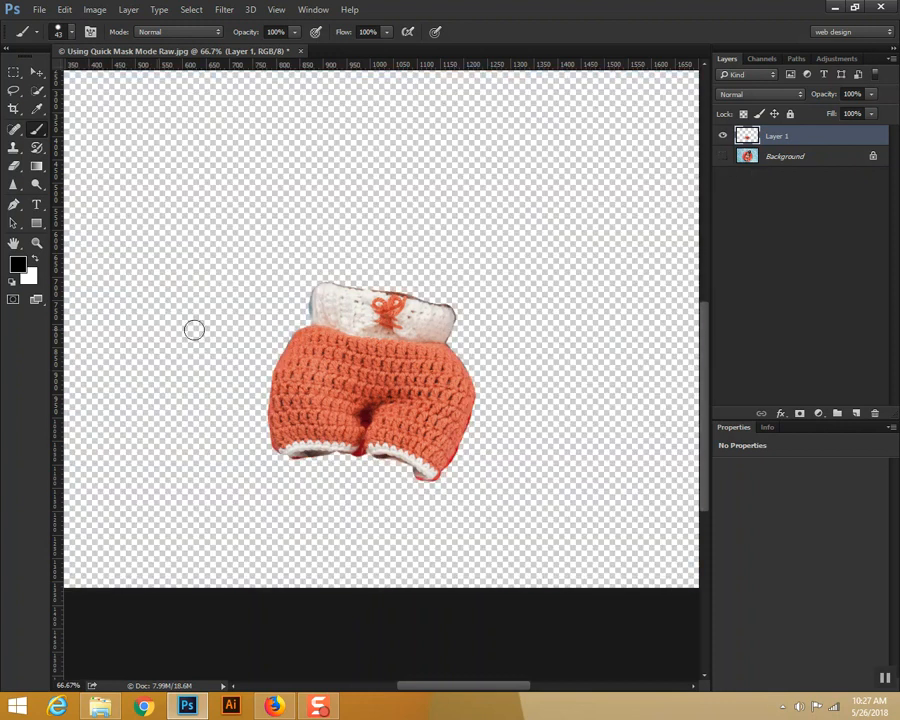
key(ctrl+1)
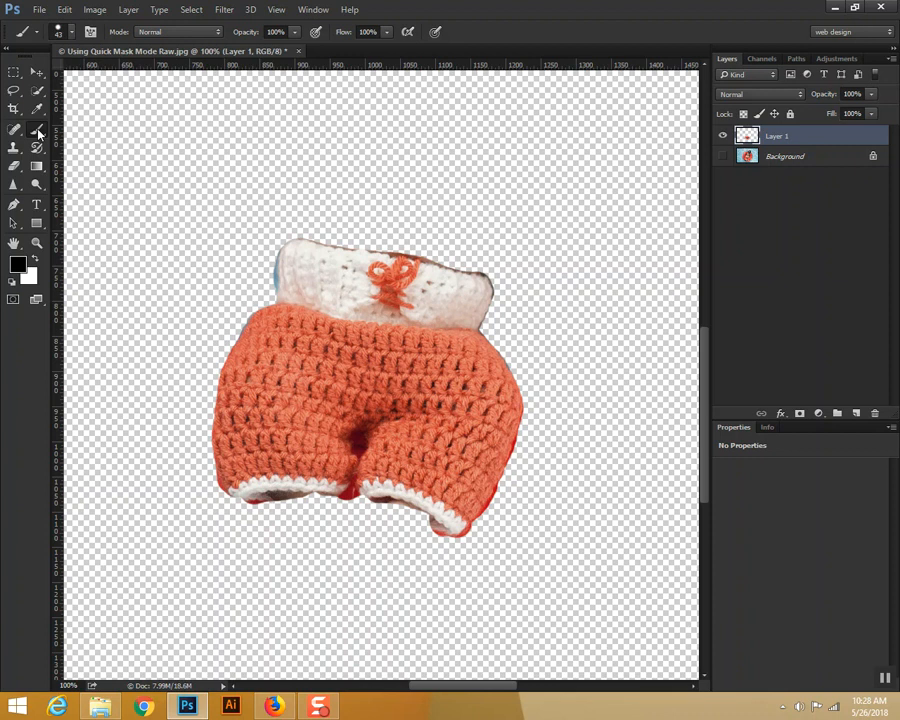
click(73, 32)
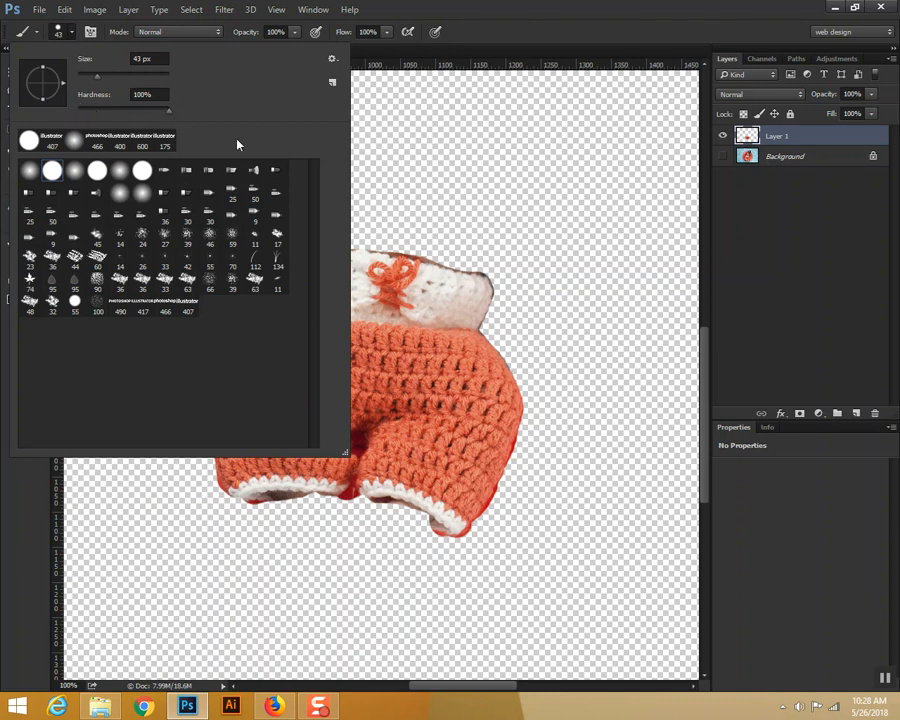
click(435, 336)
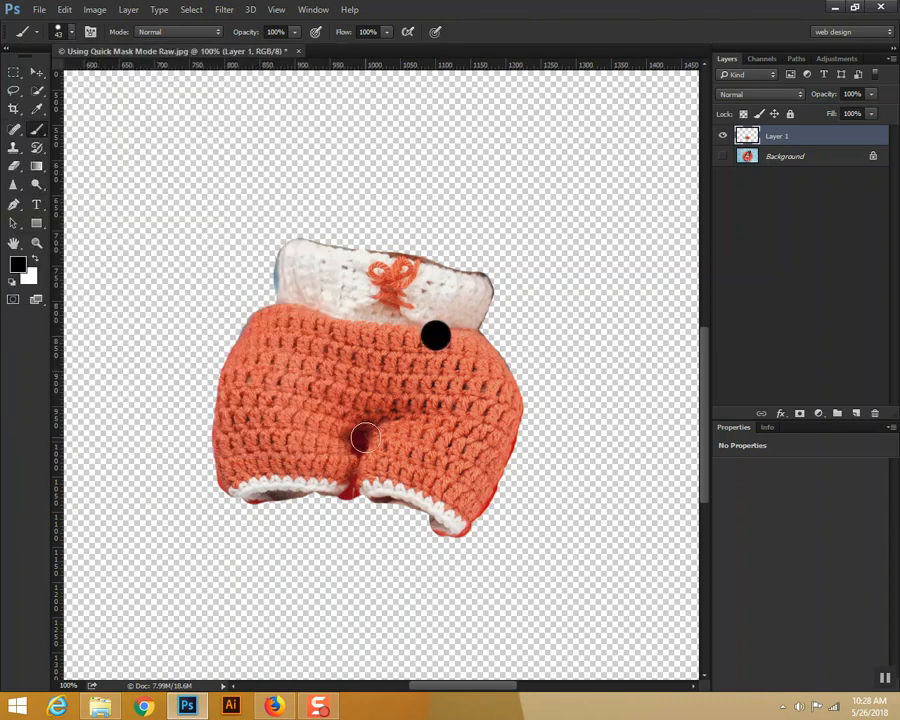
key(ctrl+z)
Step: Delete the cut-out shorts layer after checking its waistband edges, and enter Quick Mask mode again on the Background
key(ctrl+plus)
key(ctrl+plus)
drag(434, 237, 443, 434)
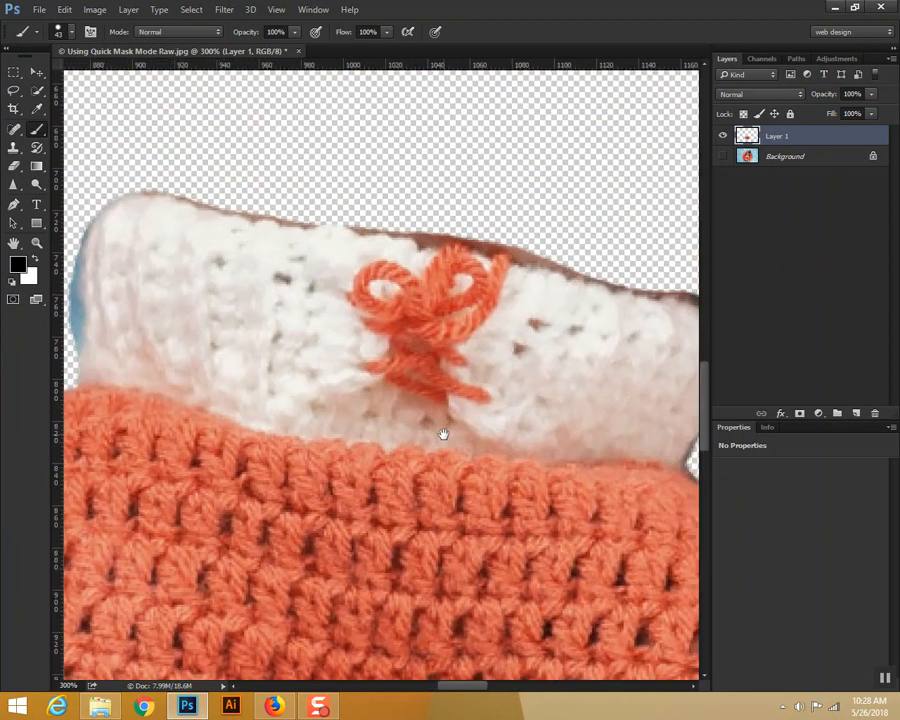
drag(140, 306, 301, 275)
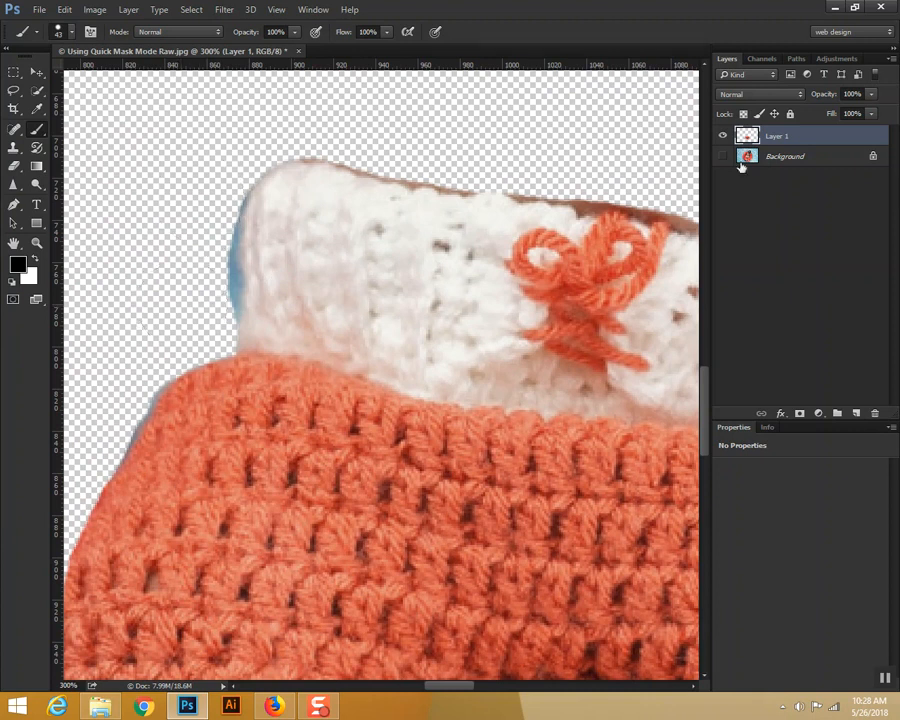
key(Delete)
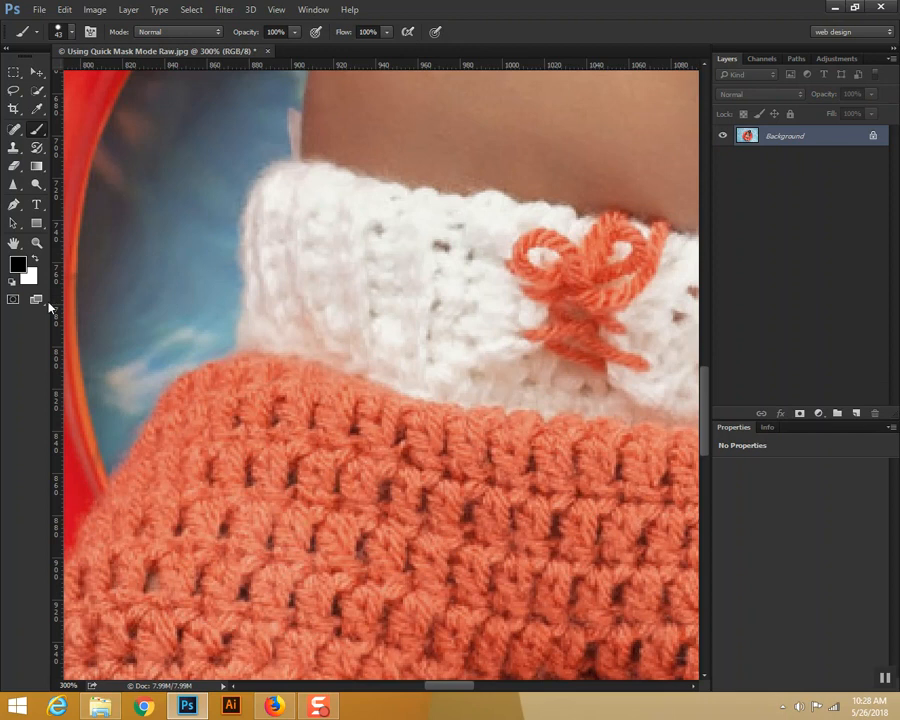
click(13, 299)
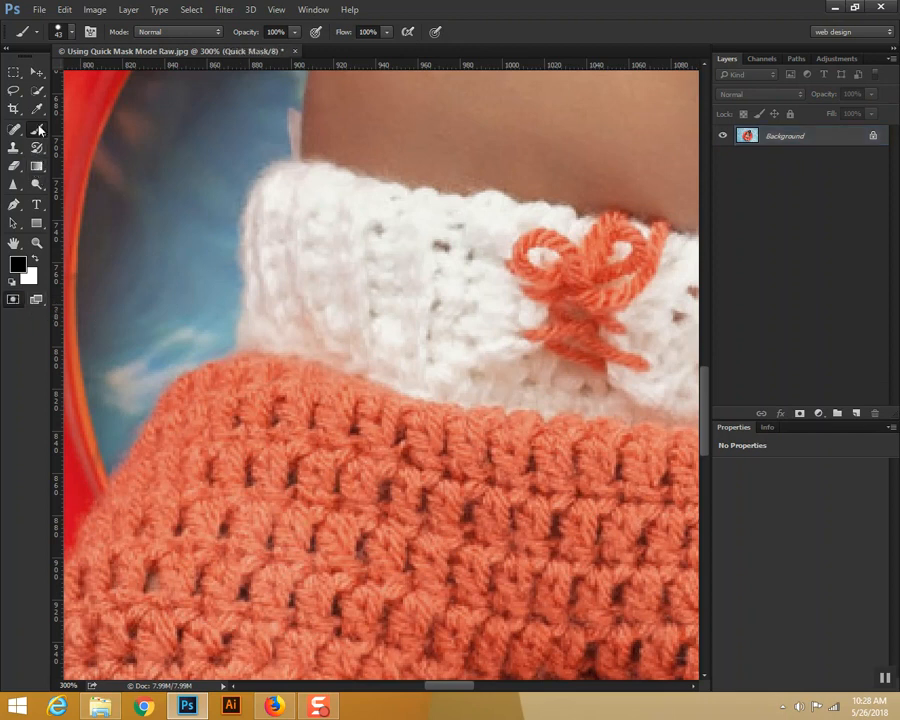
Step: Soften the brush to 71% hardness and start masking the shorts just below the waistband, reducing the brush to 20 px for the edge
click(71, 32)
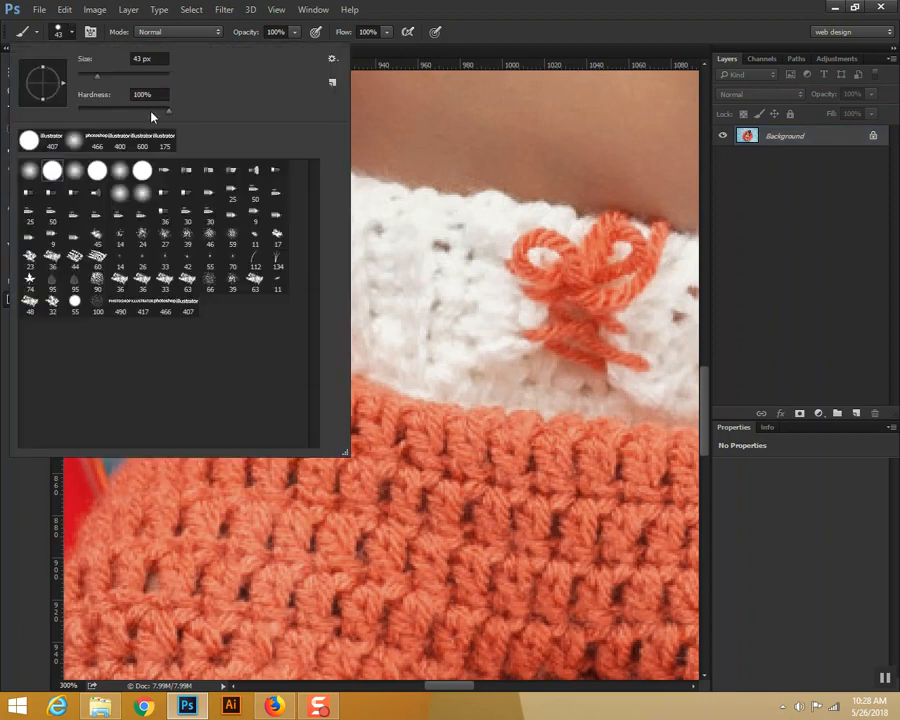
click(146, 112)
key(Return)
mouse_move(408, 460)
mouse_down()
mouse_move(422, 456)
mouse_move(263, 402)
mouse_move(247, 415)
mouse_up()
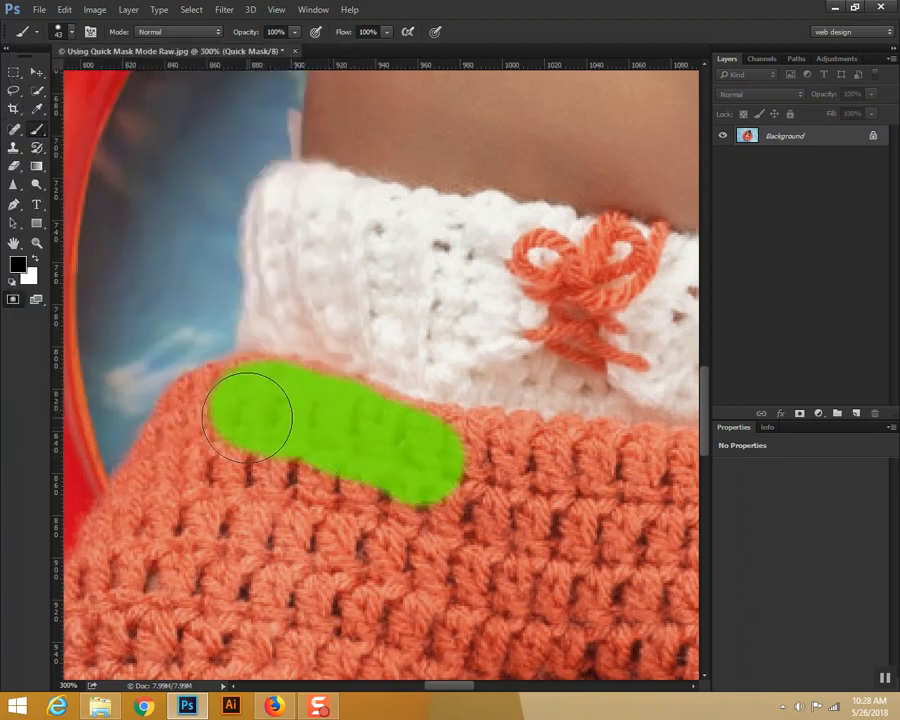
key(bracketleft)
key(bracketleft)
mouse_move(251, 376)
mouse_down()
mouse_move(197, 382)
mouse_move(191, 399)
mouse_up()
Step: Paint the mask with the 20 px brush down the shorts' left outer edge to the start of the white leg trim
click(59, 31)
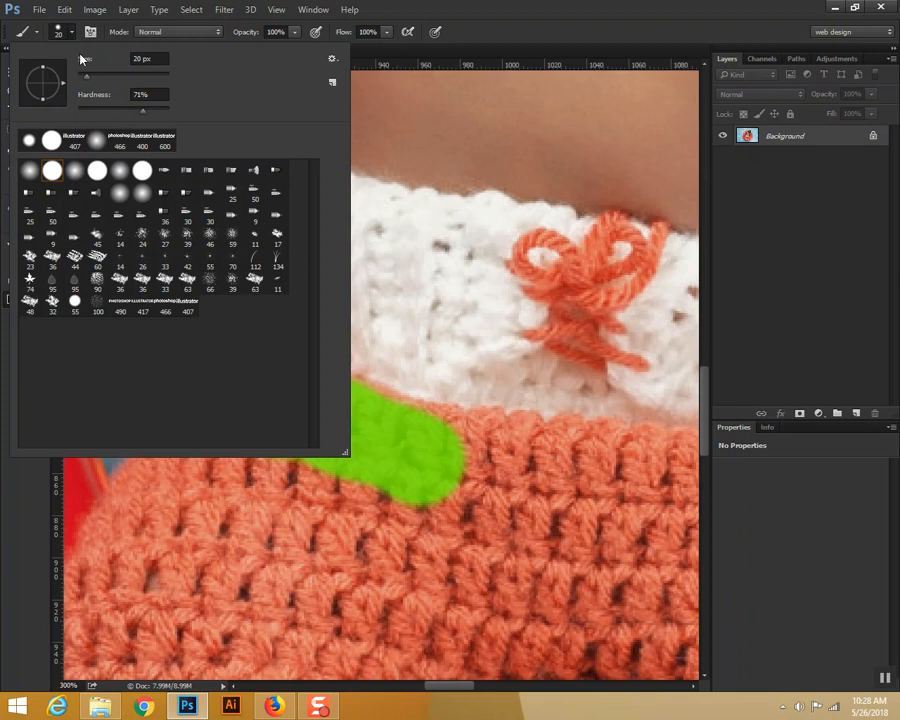
click(150, 94)
click(468, 552)
click(473, 543)
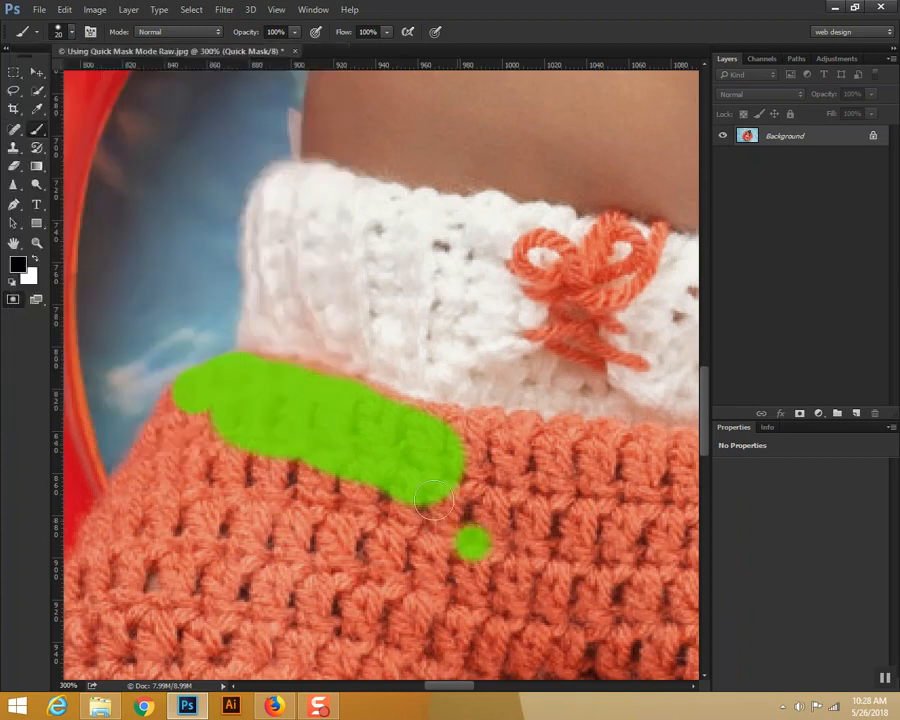
mouse_move(186, 394)
mouse_down()
mouse_move(167, 439)
mouse_move(173, 410)
mouse_move(103, 528)
mouse_move(85, 589)
mouse_move(173, 452)
mouse_up()
mouse_move(218, 540)
mouse_down()
mouse_move(218, 442)
mouse_move(338, 190)
mouse_up()
mouse_move(196, 284)
mouse_down()
mouse_move(164, 382)
mouse_move(164, 503)
mouse_move(217, 637)
mouse_move(285, 634)
mouse_up()
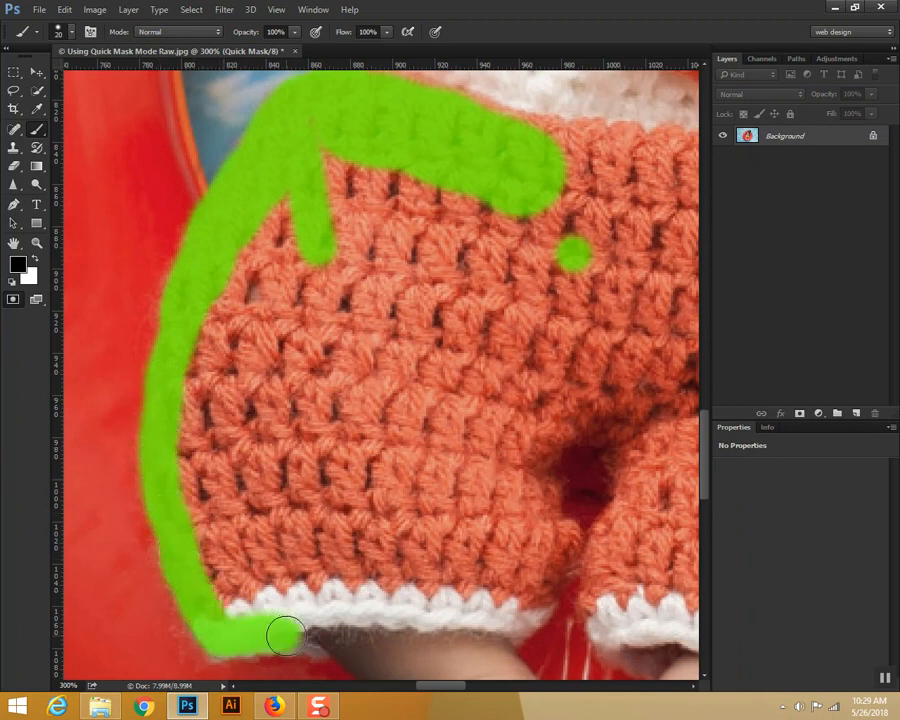
Step: Mask the left leg's white trim and lower inner edge with a small brush of about 8 px
key(ctrl+plus)
drag(291, 543, 325, 217)
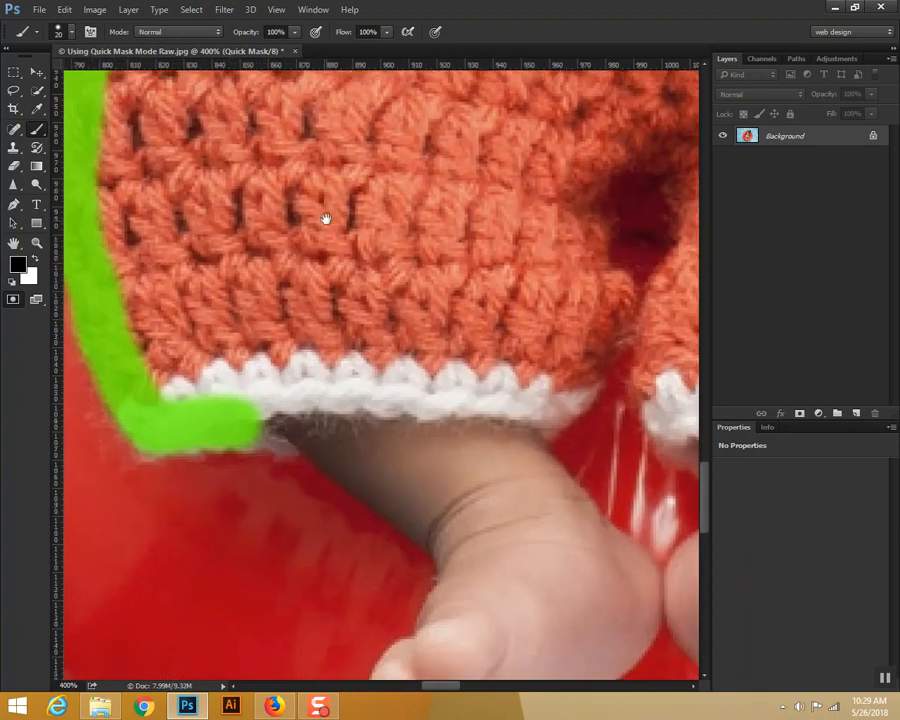
key(bracketleft)
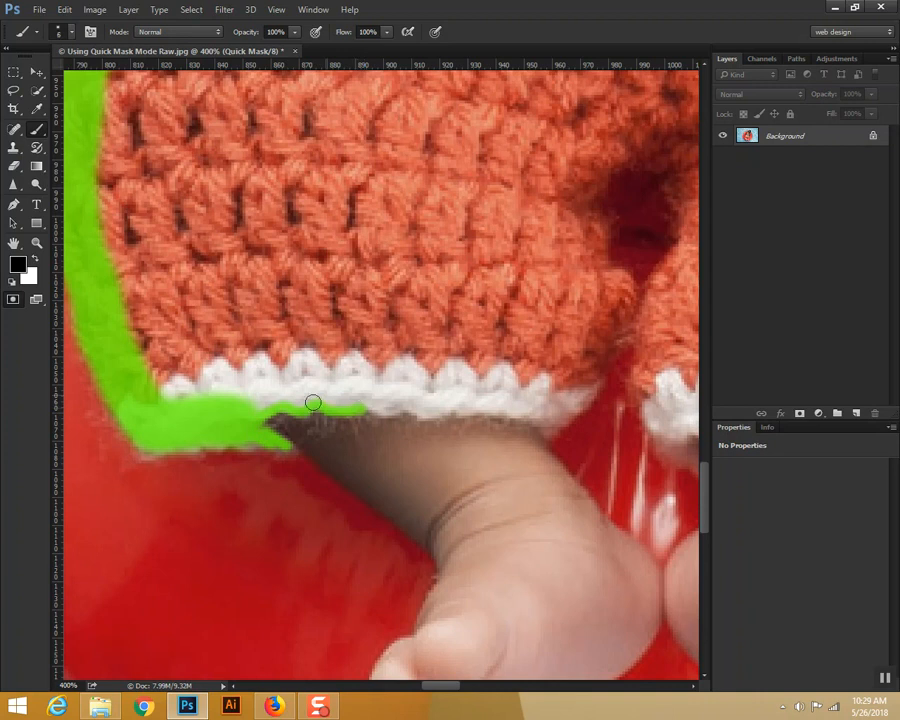
mouse_move(252, 406)
mouse_down()
mouse_move(297, 397)
mouse_move(286, 399)
mouse_move(400, 402)
mouse_up()
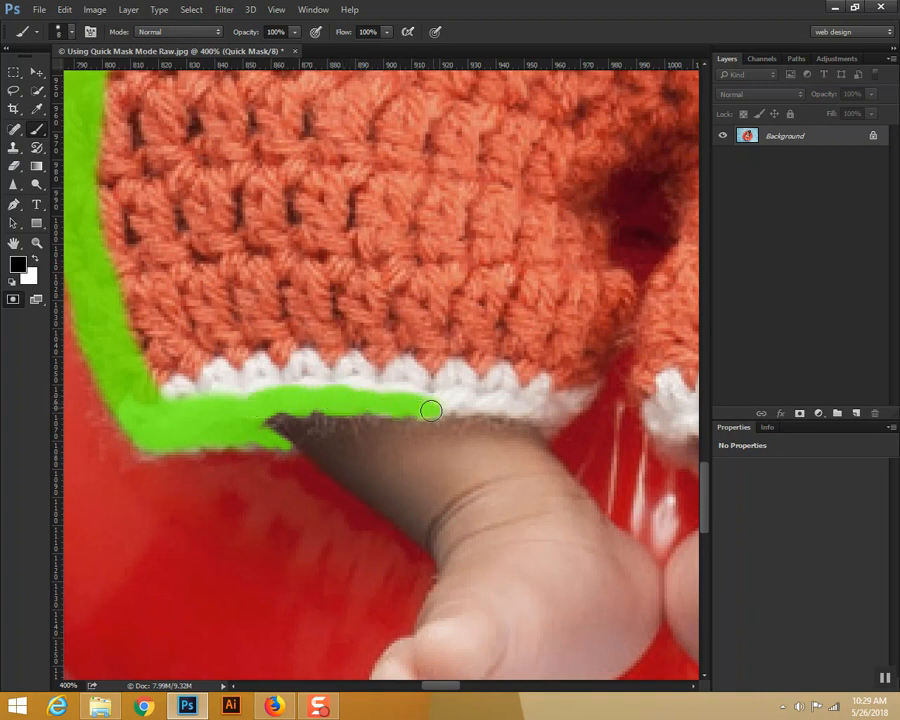
mouse_move(455, 405)
mouse_down()
mouse_move(531, 409)
mouse_move(556, 415)
mouse_move(554, 427)
mouse_move(587, 395)
mouse_move(616, 326)
mouse_up()
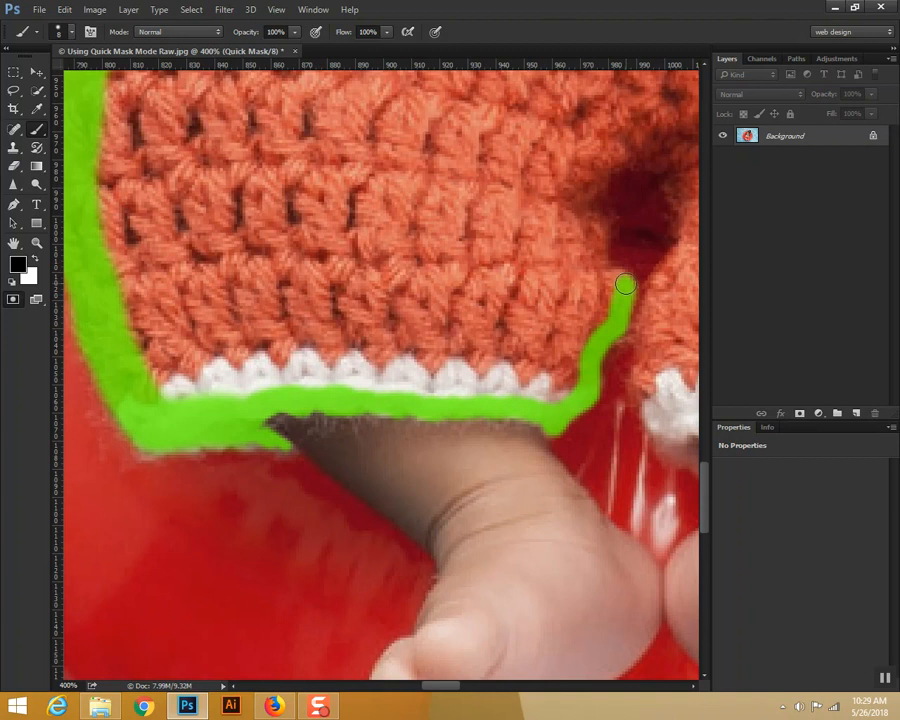
Step: Outline the dark gap between the legs with the 8 px brush, continuing down to the right leg's trim
mouse_move(617, 277)
mouse_down()
mouse_move(600, 262)
mouse_move(604, 214)
mouse_up()
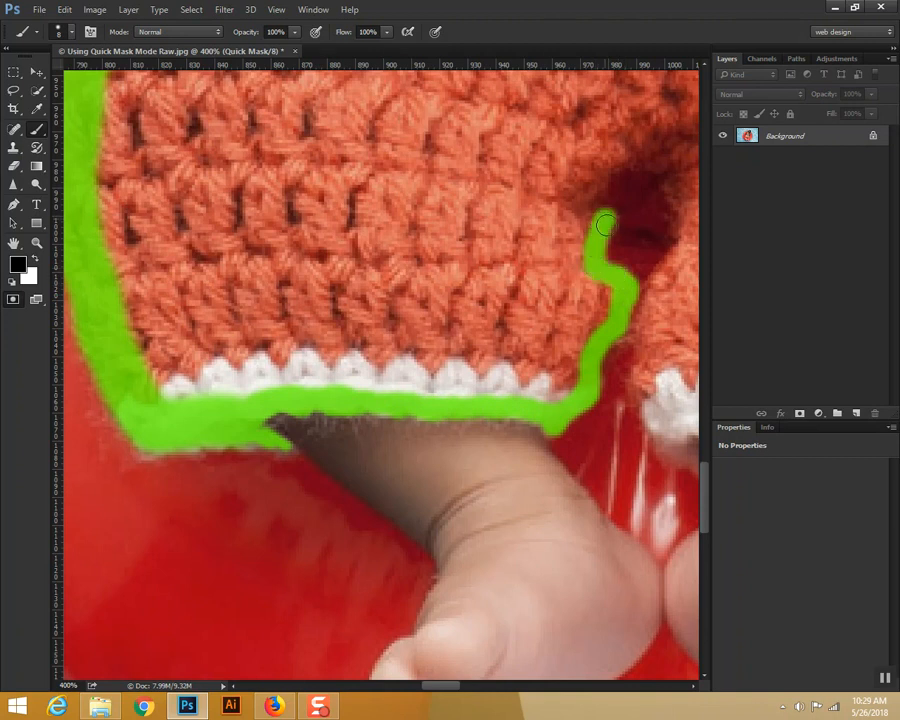
mouse_move(620, 155)
mouse_down()
mouse_move(588, 190)
mouse_move(593, 232)
mouse_up()
mouse_move(628, 150)
mouse_down()
mouse_move(673, 161)
mouse_move(683, 183)
mouse_move(689, 240)
mouse_move(668, 273)
mouse_up()
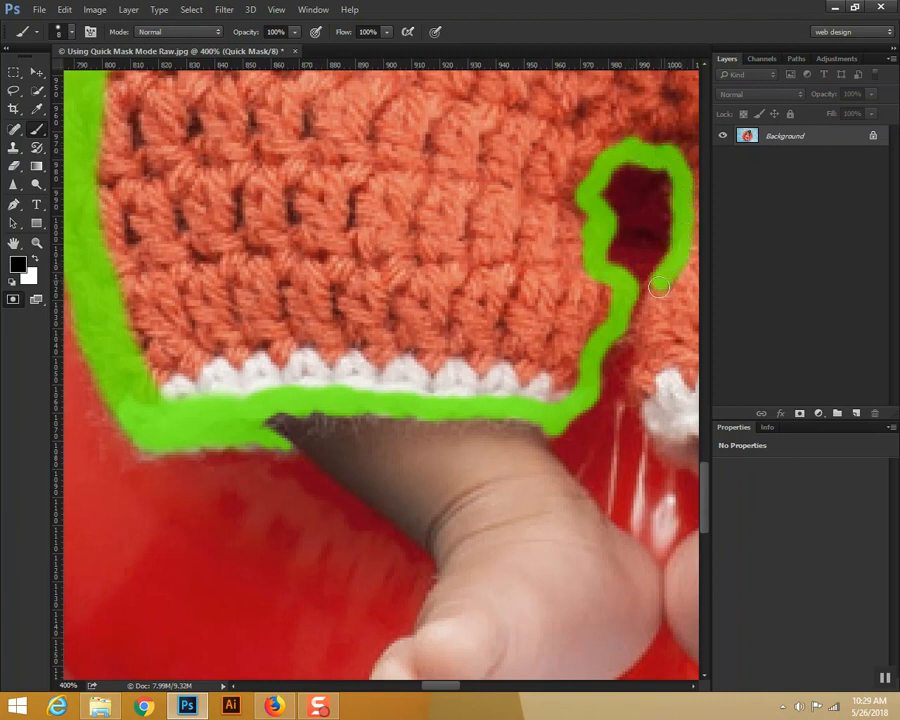
drag(646, 329, 643, 355)
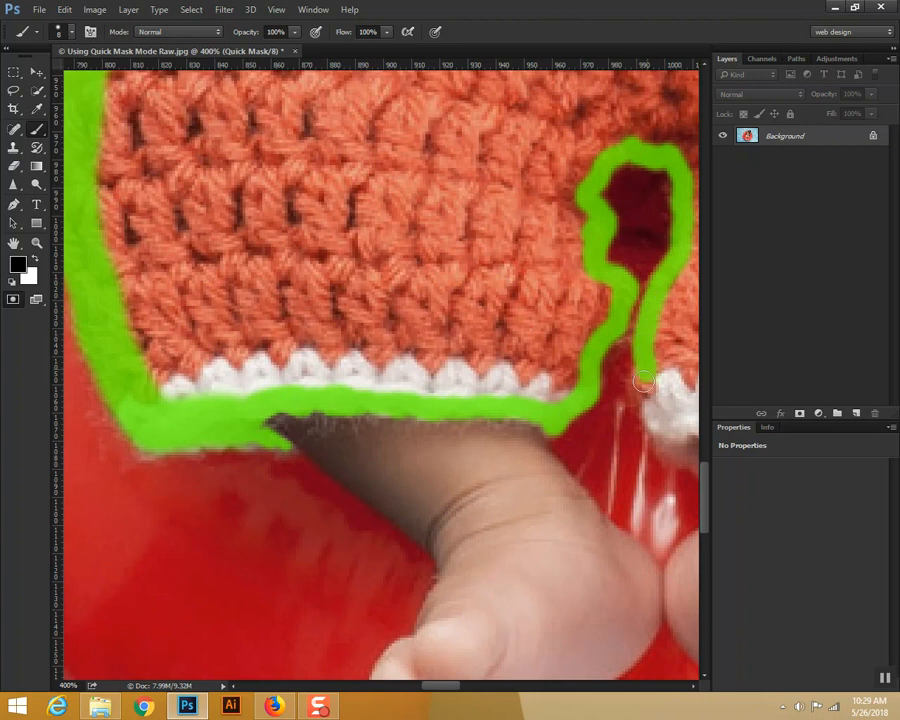
Step: Mask the right leg's white trim and the knitted area just above it, starting with a 9 px brush
mouse_move(614, 384)
mouse_down()
mouse_move(538, 365)
mouse_move(540, 403)
mouse_move(556, 412)
mouse_move(583, 418)
mouse_move(628, 386)
mouse_move(583, 382)
mouse_up()
drag(529, 356, 564, 339)
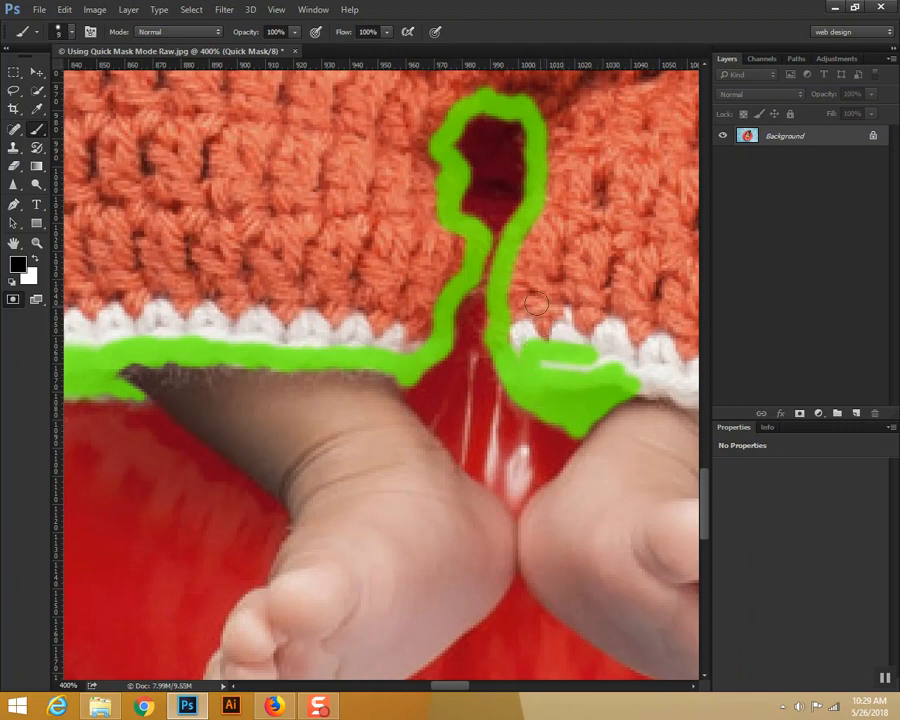
mouse_move(517, 277)
mouse_down()
mouse_move(525, 354)
mouse_move(545, 261)
mouse_move(505, 330)
mouse_move(555, 212)
mouse_move(538, 227)
mouse_move(532, 258)
mouse_move(560, 234)
mouse_move(537, 353)
mouse_move(569, 298)
mouse_move(615, 352)
mouse_move(597, 345)
mouse_move(598, 327)
mouse_move(443, 244)
mouse_up()
mouse_move(481, 330)
mouse_down()
mouse_move(493, 336)
mouse_move(590, 358)
mouse_up()
drag(550, 287, 437, 207)
mouse_move(500, 295)
mouse_down()
mouse_move(478, 281)
mouse_move(541, 323)
mouse_up()
mouse_move(458, 271)
mouse_down()
mouse_move(603, 367)
mouse_move(611, 384)
mouse_move(639, 375)
mouse_move(458, 239)
mouse_move(381, 224)
mouse_move(388, 199)
mouse_move(410, 185)
mouse_move(390, 155)
mouse_move(341, 154)
mouse_move(321, 304)
mouse_up()
mouse_move(249, 242)
mouse_down()
mouse_move(241, 207)
mouse_move(291, 137)
mouse_move(234, 306)
mouse_move(280, 295)
mouse_move(311, 268)
mouse_move(408, 243)
mouse_move(475, 246)
mouse_move(446, 285)
mouse_up()
Step: Enlarge the brush to 30 px and fill the mask over the right leg's knitted area towards its outer corner
key(bracketright)
key(bracketright)
mouse_move(338, 237)
mouse_down()
mouse_move(361, 133)
mouse_move(319, 232)
mouse_move(505, 141)
mouse_move(575, 121)
mouse_move(513, 252)
mouse_move(465, 315)
mouse_move(554, 320)
mouse_move(429, 362)
mouse_move(467, 388)
mouse_move(567, 413)
mouse_up()
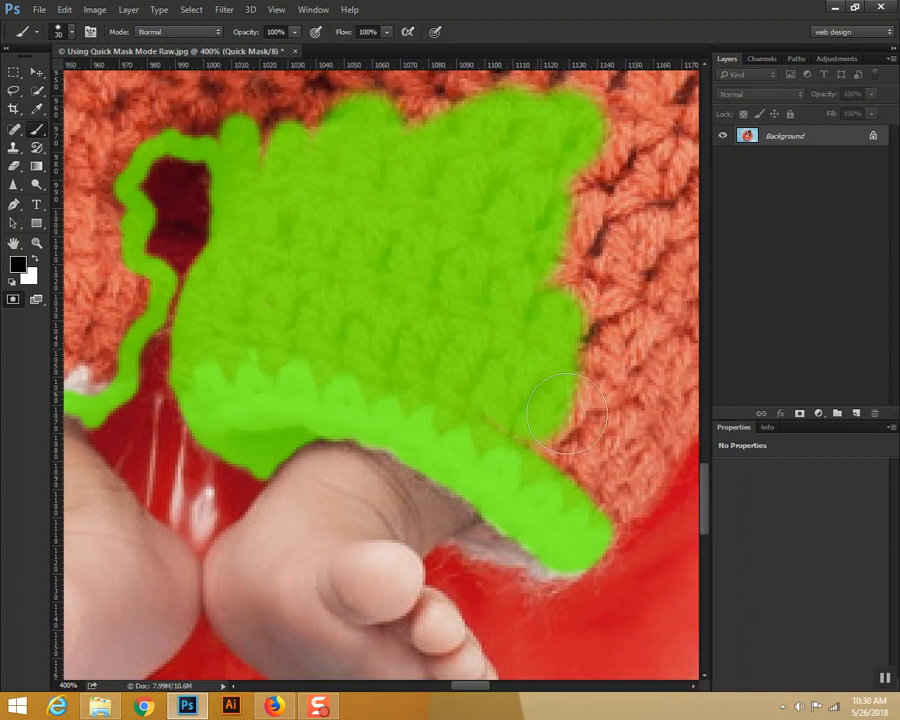
drag(534, 362, 408, 251)
mouse_move(465, 300)
mouse_down()
mouse_move(482, 321)
mouse_move(472, 337)
mouse_move(486, 317)
mouse_move(502, 314)
mouse_move(518, 255)
mouse_up()
Step: Refine the right leg's lower corner with a 7 px brush and extend the mask up its outer edge
key(bracketleft)
key(bracketleft)
key(bracketleft)
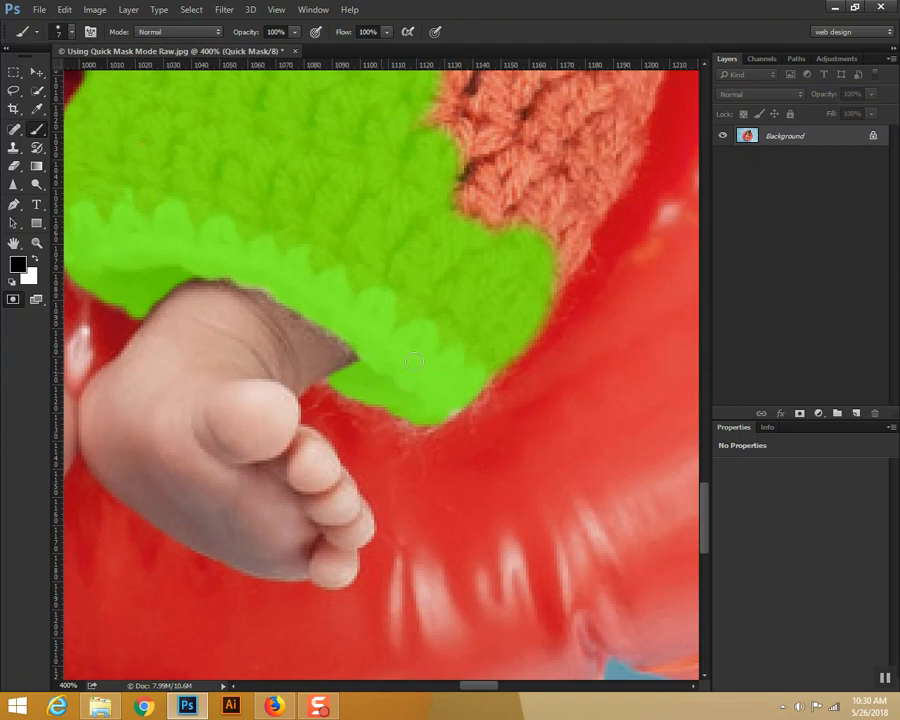
mouse_move(561, 279)
mouse_down()
mouse_move(488, 370)
mouse_move(483, 469)
mouse_up()
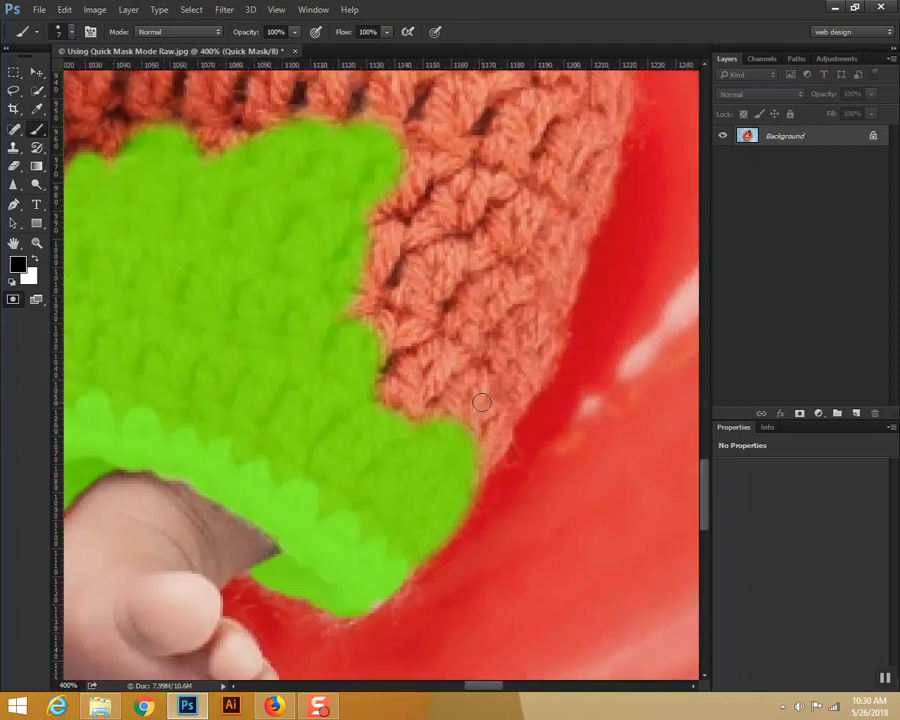
mouse_move(586, 173)
mouse_down()
mouse_move(530, 349)
mouse_move(536, 340)
mouse_move(541, 350)
mouse_move(502, 407)
mouse_move(542, 353)
mouse_move(495, 411)
mouse_move(478, 444)
mouse_move(490, 434)
mouse_move(487, 445)
mouse_move(456, 442)
mouse_move(508, 312)
mouse_move(418, 437)
mouse_move(399, 435)
mouse_move(490, 301)
mouse_move(447, 343)
mouse_move(422, 403)
mouse_move(392, 328)
mouse_move(367, 366)
mouse_move(349, 296)
mouse_move(399, 157)
mouse_move(432, 170)
mouse_move(388, 263)
mouse_move(398, 315)
mouse_move(423, 310)
mouse_move(428, 331)
mouse_move(542, 241)
mouse_move(558, 150)
mouse_move(548, 222)
mouse_move(585, 152)
mouse_move(472, 233)
mouse_move(512, 139)
mouse_move(485, 146)
mouse_move(532, 142)
mouse_up()
key(space)
drag(486, 199, 451, 451)
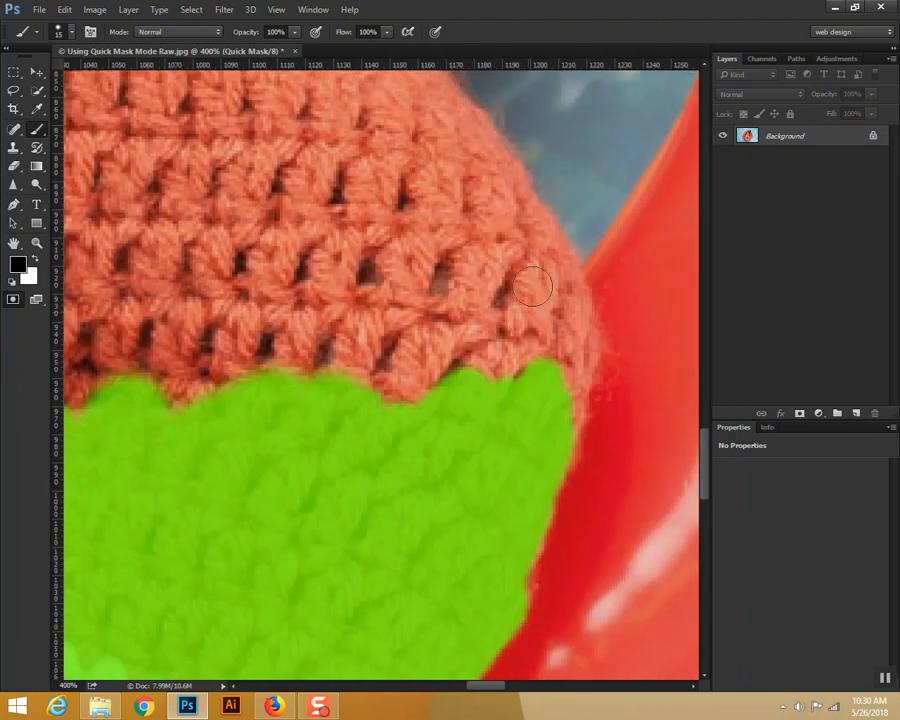
Step: Paint the mask with a 15 px brush around the right hip and along the seam below the waistband
mouse_move(528, 220)
mouse_down()
mouse_move(575, 324)
mouse_move(574, 372)
mouse_move(552, 436)
mouse_move(568, 359)
mouse_move(546, 268)
mouse_move(528, 212)
mouse_move(452, 96)
mouse_up()
key(space)
drag(333, 228, 373, 423)
mouse_move(436, 251)
mouse_down()
mouse_move(497, 306)
mouse_move(446, 267)
mouse_move(523, 423)
mouse_move(562, 534)
mouse_move(556, 485)
mouse_move(506, 391)
mouse_move(552, 553)
mouse_move(550, 441)
mouse_move(521, 381)
mouse_move(585, 579)
mouse_move(526, 585)
mouse_move(527, 492)
mouse_move(522, 576)
mouse_move(488, 407)
mouse_move(424, 251)
mouse_move(418, 263)
mouse_move(426, 250)
mouse_move(218, 250)
mouse_move(399, 282)
mouse_move(473, 494)
mouse_move(478, 584)
mouse_move(502, 475)
mouse_move(468, 430)
mouse_up()
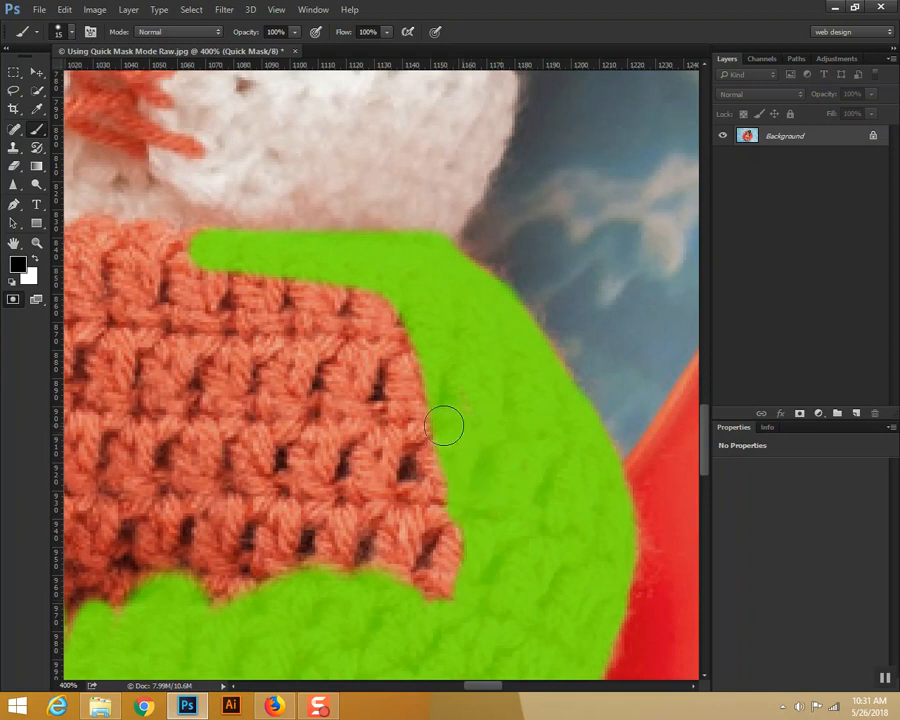
drag(431, 299, 486, 494)
Step: Outline the white waistband's side and upper edges in the mask with the 15 px brush
mouse_move(269, 172)
mouse_down()
mouse_move(277, 189)
mouse_move(551, 248)
mouse_move(560, 295)
mouse_move(501, 427)
mouse_up()
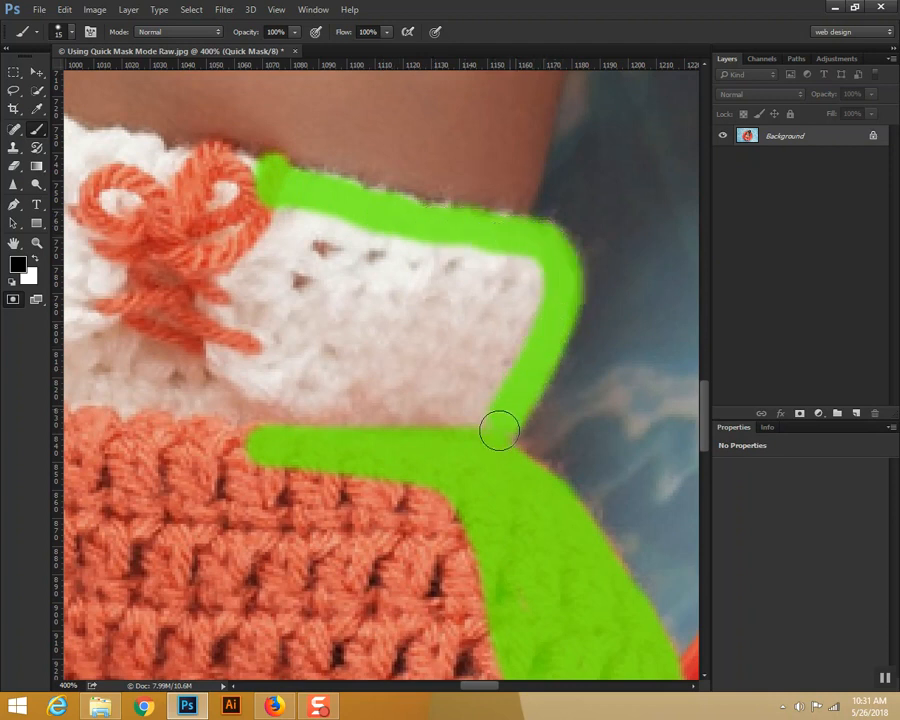
drag(301, 388, 646, 395)
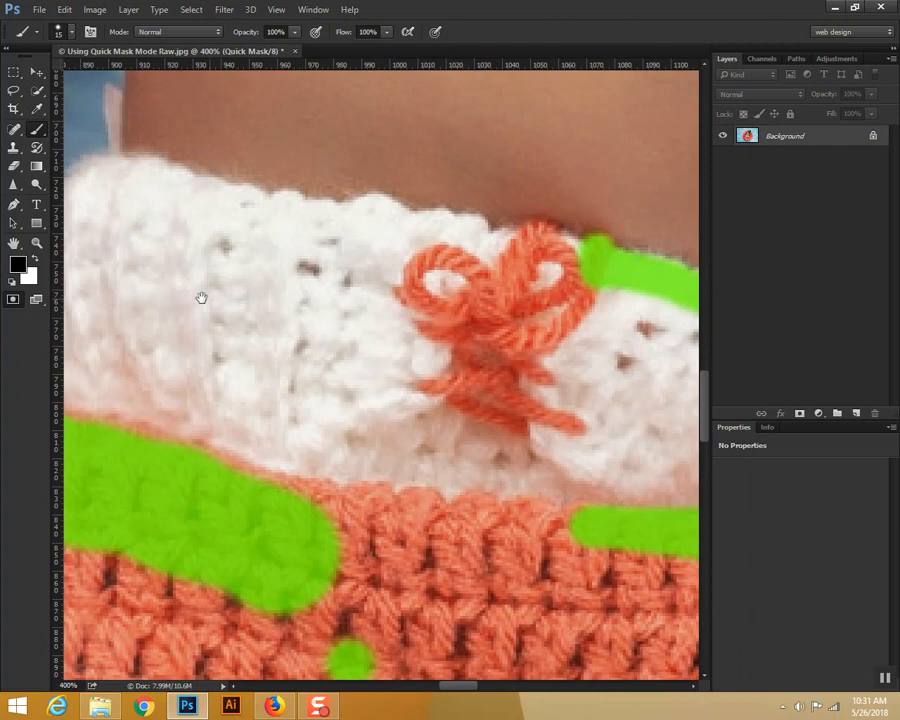
drag(201, 297, 414, 332)
mouse_move(320, 432)
mouse_down()
mouse_move(331, 368)
mouse_move(323, 305)
mouse_move(340, 237)
mouse_move(368, 217)
mouse_move(319, 291)
mouse_move(384, 217)
mouse_up()
mouse_move(423, 217)
mouse_down()
mouse_move(550, 251)
mouse_move(645, 258)
mouse_move(352, 355)
mouse_up()
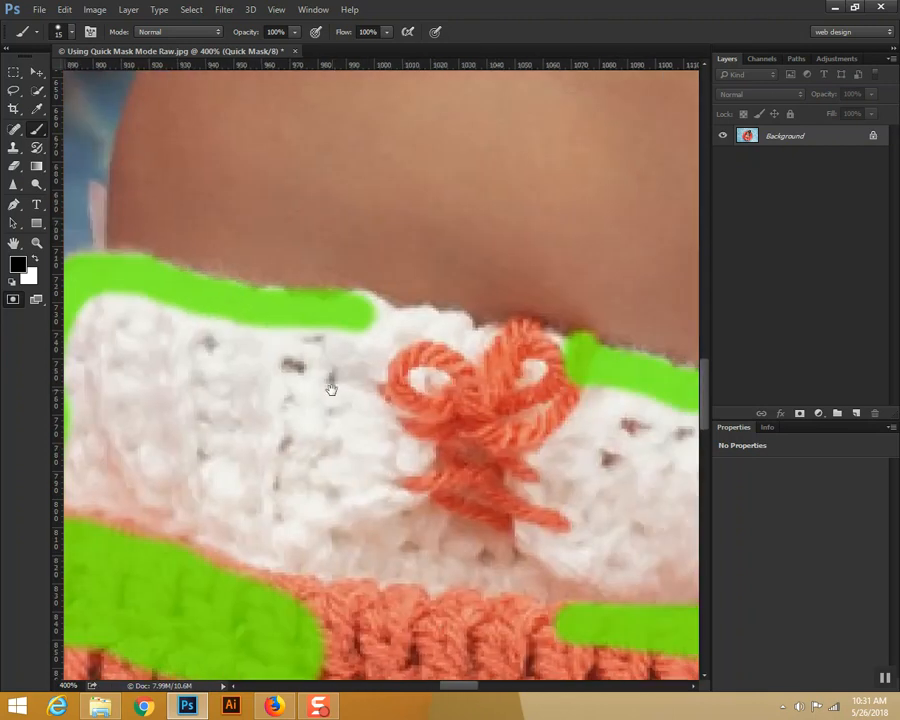
mouse_move(362, 306)
mouse_down()
mouse_move(453, 323)
mouse_move(482, 338)
mouse_move(528, 334)
mouse_move(566, 349)
mouse_move(569, 362)
mouse_move(556, 383)
mouse_move(296, 346)
mouse_move(539, 373)
mouse_move(257, 310)
mouse_move(105, 299)
mouse_move(295, 374)
mouse_up()
drag(356, 411, 486, 373)
Step: Enlarge the brush to 30 px and fill the mask over the waistband, the bow and the knit directly below
key(bracketright)
key(bracketright)
mouse_move(221, 273)
mouse_down()
mouse_move(212, 456)
mouse_move(254, 324)
mouse_move(278, 439)
mouse_move(289, 273)
mouse_move(323, 374)
mouse_move(332, 451)
mouse_move(337, 312)
mouse_move(388, 390)
mouse_move(318, 542)
mouse_move(293, 493)
mouse_move(462, 591)
mouse_move(408, 385)
mouse_move(429, 453)
mouse_move(461, 396)
mouse_move(414, 524)
mouse_move(550, 444)
mouse_move(561, 451)
mouse_move(617, 361)
mouse_move(654, 370)
mouse_move(628, 521)
mouse_move(645, 508)
mouse_move(616, 471)
mouse_up()
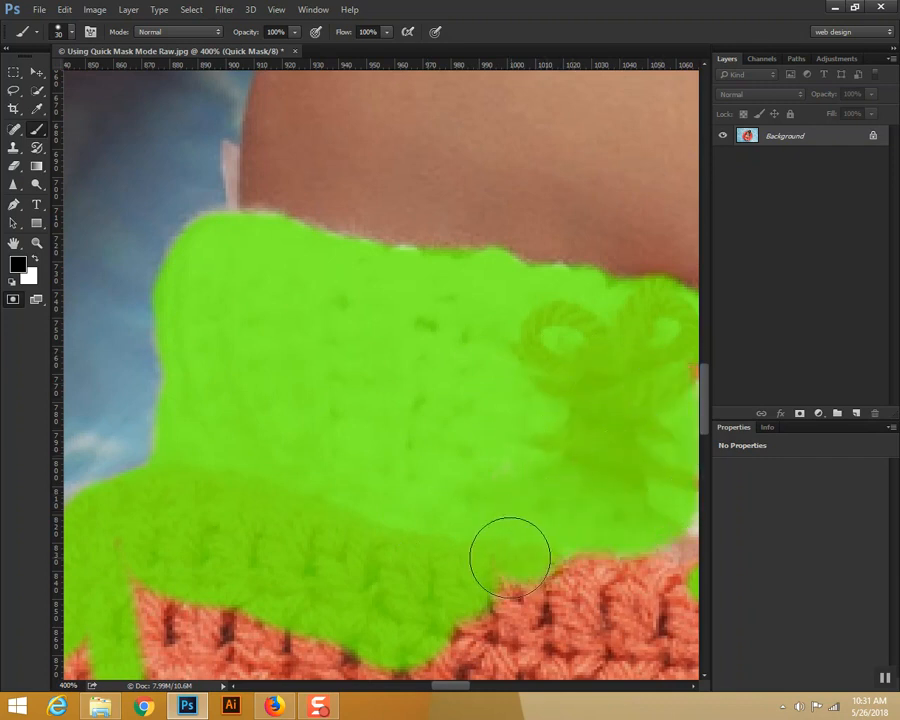
drag(460, 499, 305, 424)
mouse_move(546, 317)
mouse_down()
mouse_move(599, 295)
mouse_move(669, 320)
mouse_move(545, 363)
mouse_move(662, 376)
mouse_move(492, 446)
mouse_move(573, 474)
mouse_move(572, 495)
mouse_move(318, 501)
mouse_move(332, 523)
mouse_move(417, 530)
mouse_move(348, 572)
mouse_move(488, 586)
mouse_up()
scroll(229, 490, right, 3)
mouse_move(337, 322)
mouse_down()
mouse_move(440, 327)
mouse_move(468, 388)
mouse_move(412, 392)
mouse_move(390, 515)
mouse_move(388, 346)
mouse_move(305, 536)
mouse_move(422, 613)
mouse_move(245, 549)
mouse_up()
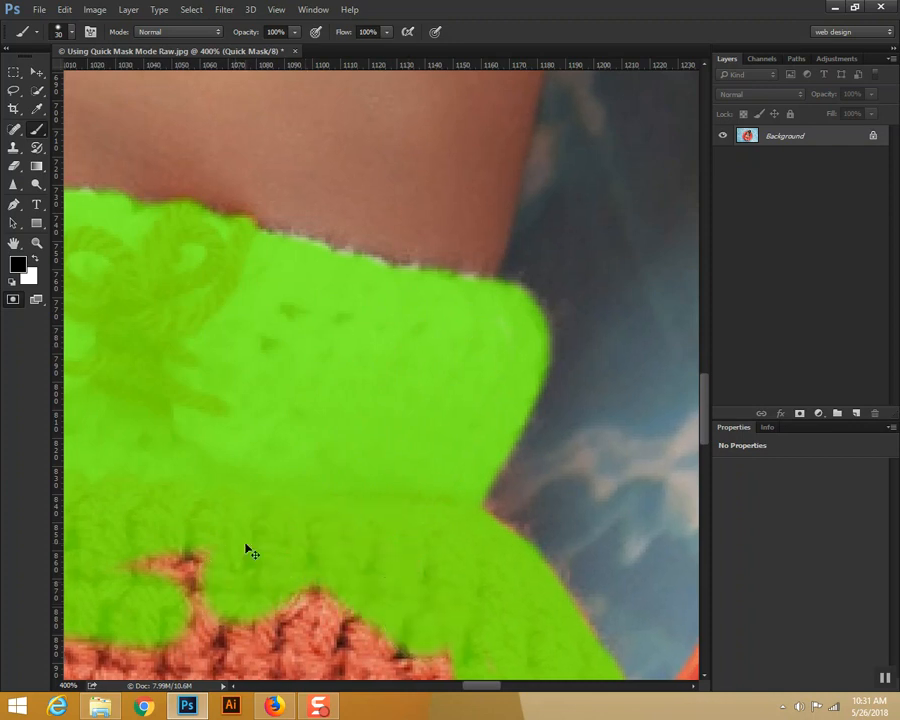
Step: Fill the remaining unmasked areas in the middle of the shorts and the left leg with the 30 px brush
key(ctrl+minus)
key(ctrl+minus)
key(ctrl+minus)
mouse_move(213, 420)
mouse_down()
mouse_move(165, 480)
mouse_move(172, 503)
mouse_up()
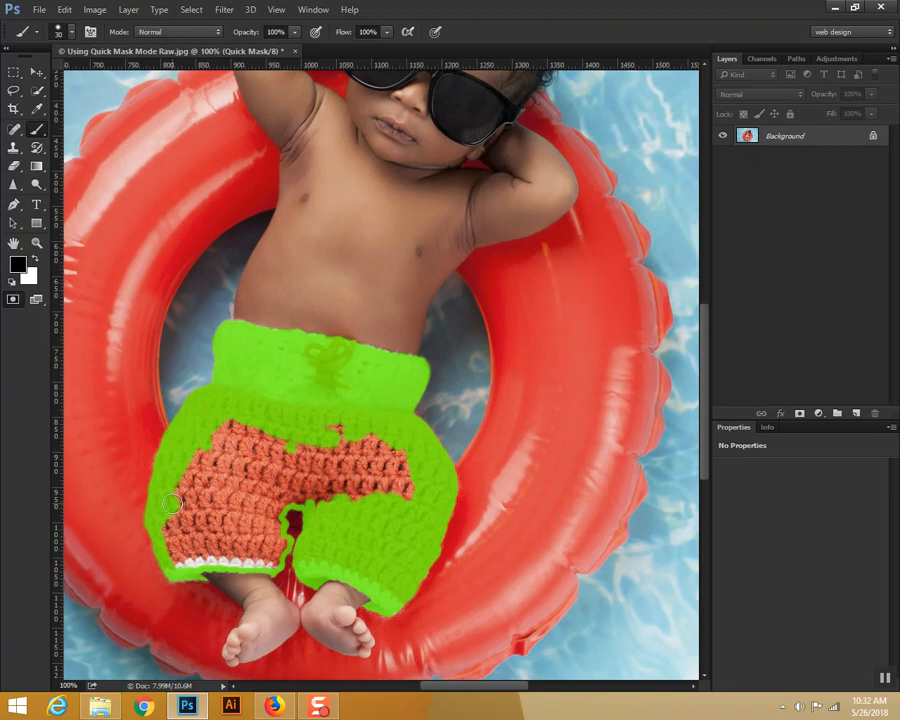
key(ctrl+z)
mouse_move(209, 409)
mouse_down()
mouse_move(171, 463)
mouse_move(165, 529)
mouse_move(181, 557)
mouse_move(174, 560)
mouse_move(251, 557)
mouse_up()
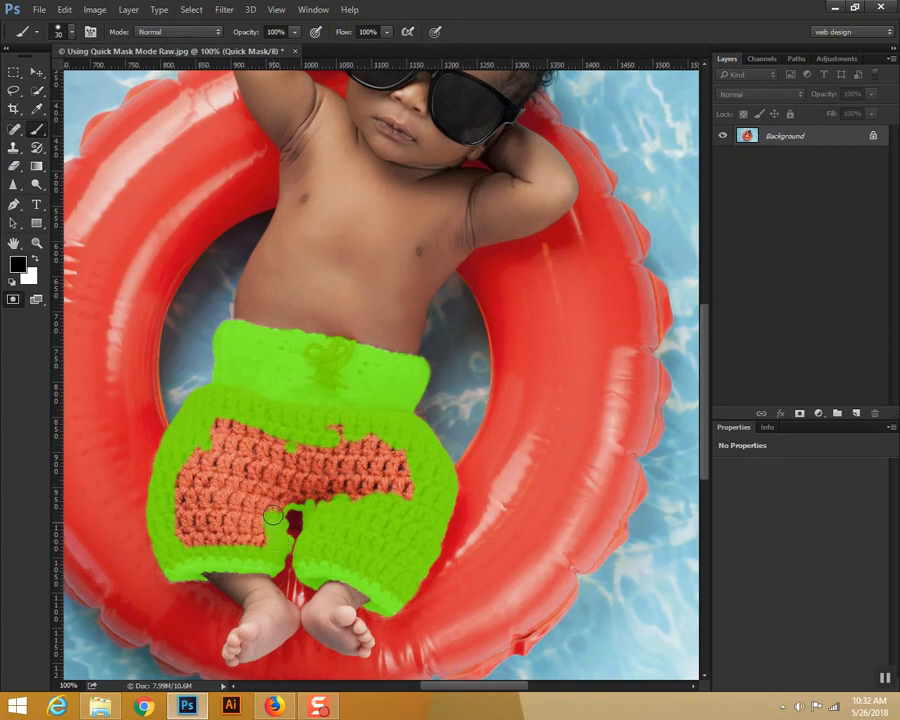
mouse_move(271, 515)
mouse_down()
mouse_move(328, 498)
mouse_move(297, 496)
mouse_move(320, 505)
mouse_move(323, 532)
mouse_move(340, 475)
mouse_move(388, 505)
mouse_move(410, 487)
mouse_move(399, 464)
mouse_move(309, 431)
mouse_move(315, 426)
mouse_move(411, 456)
mouse_move(353, 438)
mouse_move(224, 427)
mouse_move(198, 459)
mouse_move(219, 427)
mouse_move(201, 469)
mouse_move(223, 456)
mouse_move(237, 430)
mouse_move(230, 420)
mouse_move(184, 478)
mouse_move(181, 541)
mouse_up()
mouse_move(188, 446)
mouse_down()
mouse_move(180, 551)
mouse_move(199, 470)
mouse_move(182, 547)
mouse_move(208, 492)
mouse_move(195, 537)
mouse_move(209, 524)
mouse_move(188, 548)
mouse_move(235, 546)
mouse_move(262, 543)
mouse_move(265, 460)
mouse_move(280, 444)
mouse_move(245, 531)
mouse_move(284, 476)
mouse_up()
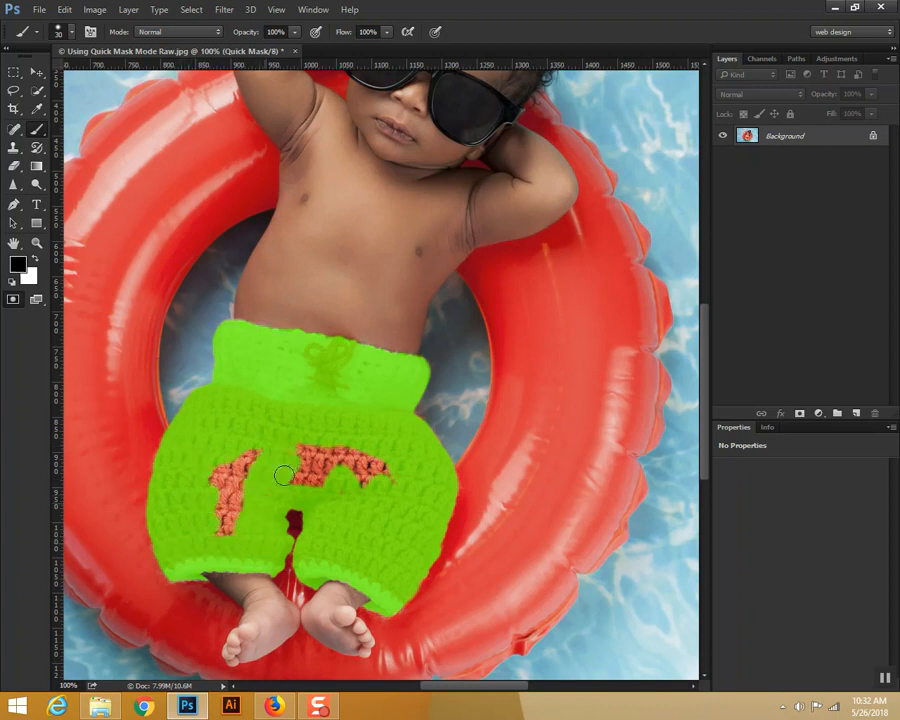
mouse_move(231, 498)
mouse_down()
mouse_move(247, 442)
mouse_move(211, 476)
mouse_move(225, 515)
mouse_move(229, 486)
mouse_move(390, 476)
mouse_move(320, 455)
mouse_move(368, 462)
mouse_move(336, 447)
mouse_up()
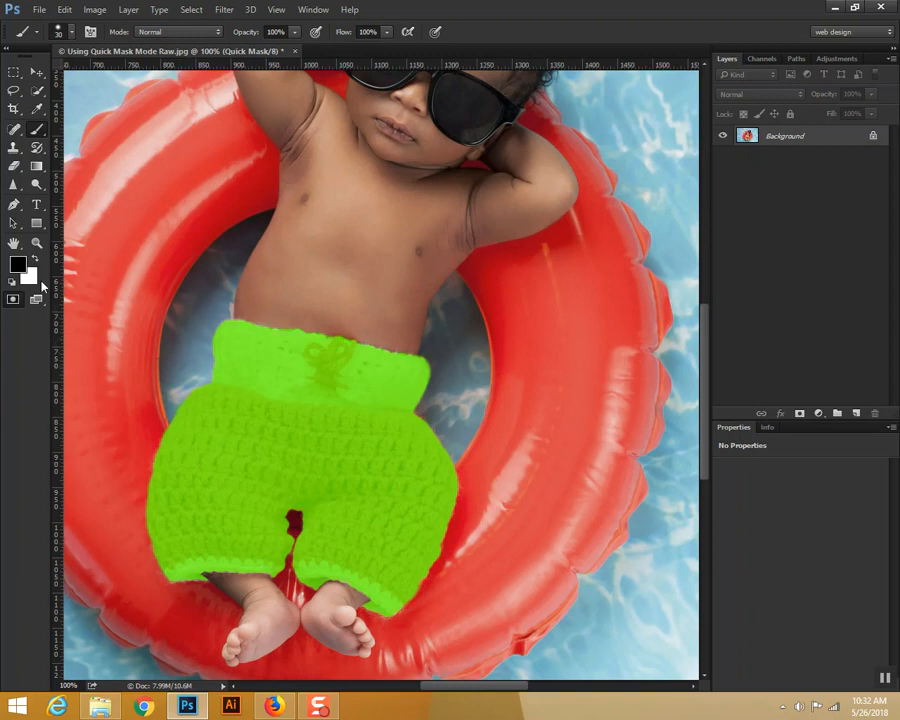
Step: Convert the quick mask to a selection and add a Hue/Saturation adjustment layer for the shorts with Colorize enabled
click(14, 301)
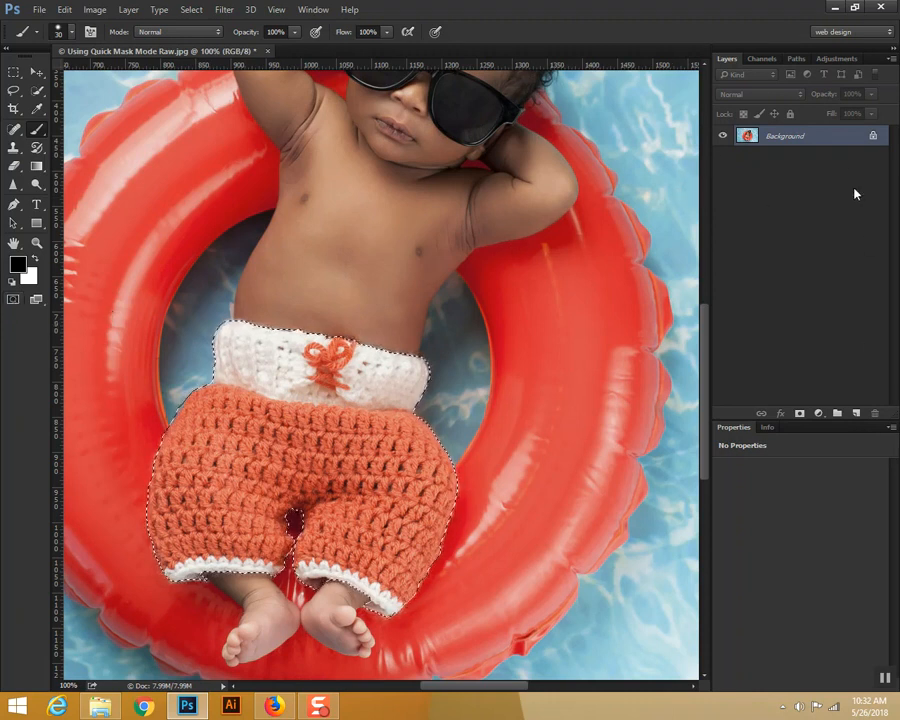
click(818, 414)
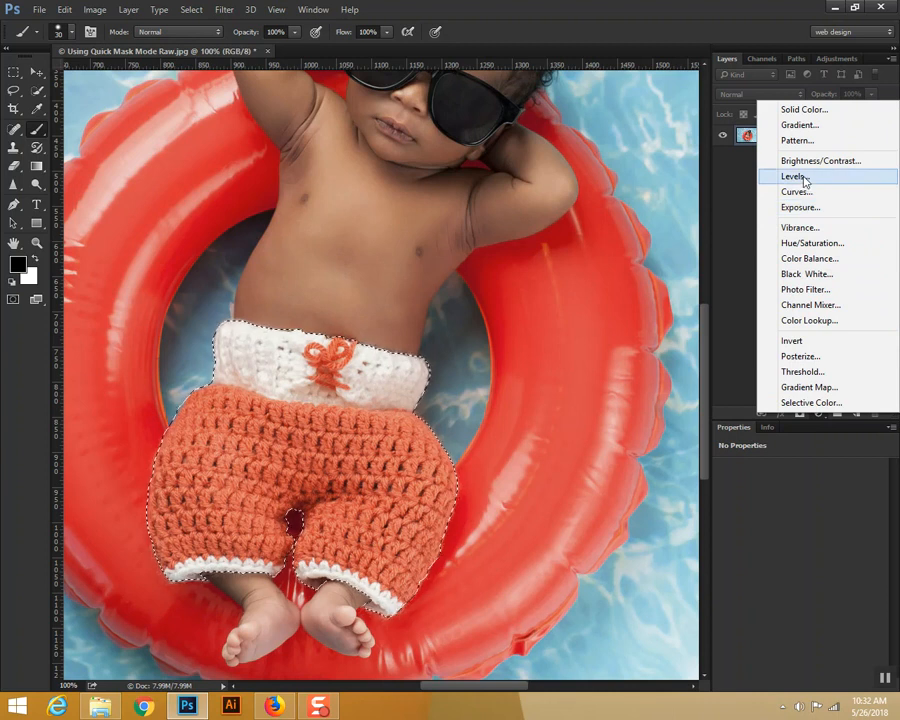
click(770, 243)
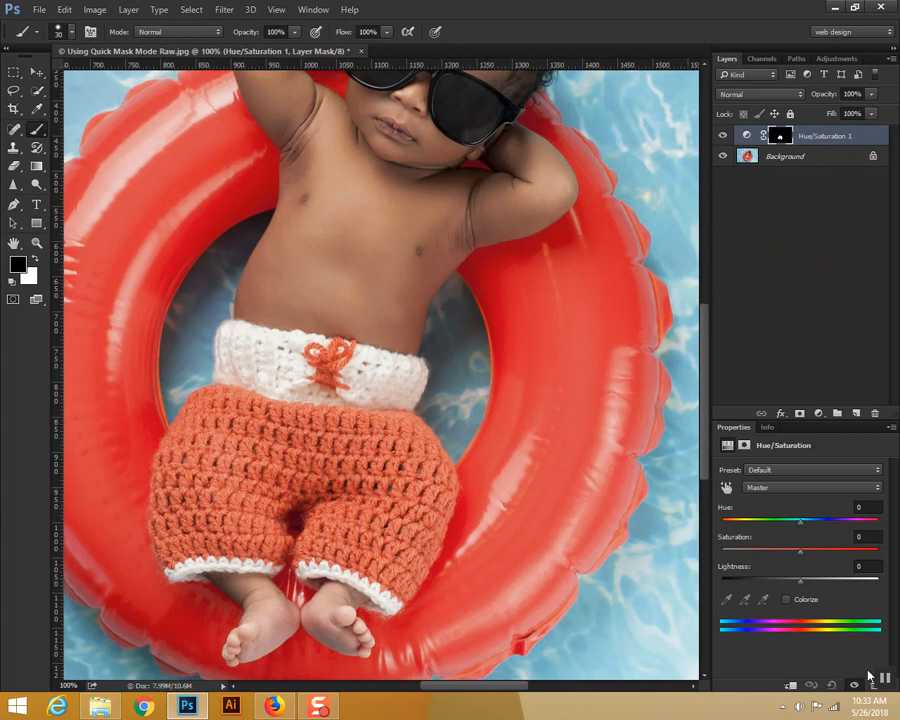
click(786, 600)
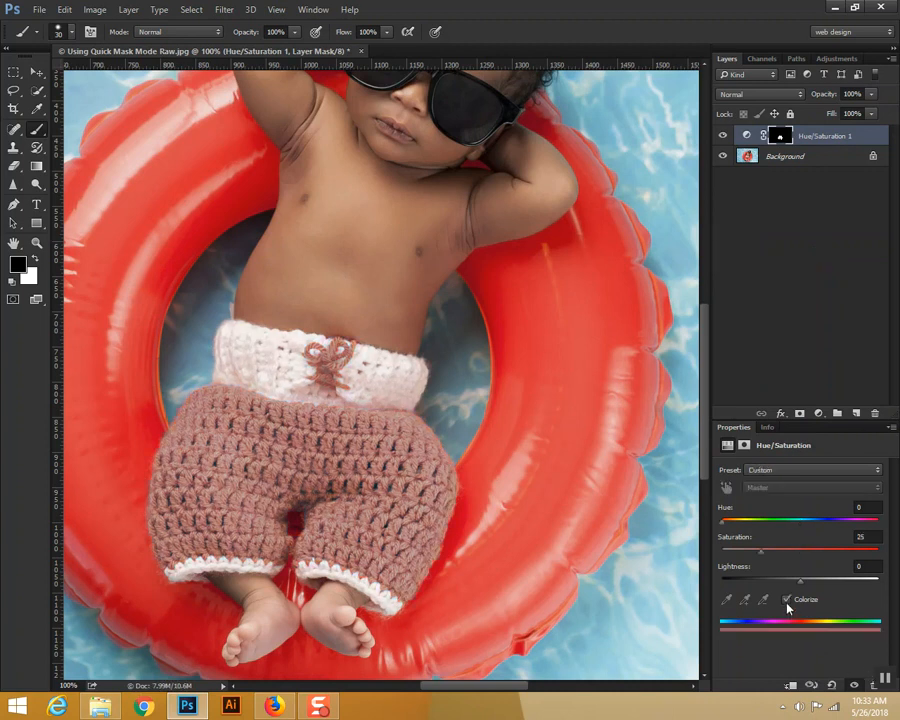
Step: Recolour the shorts purple with hue 281, saturation 18 and lightness +11, trying green and blue hues first
drag(770, 530, 794, 528)
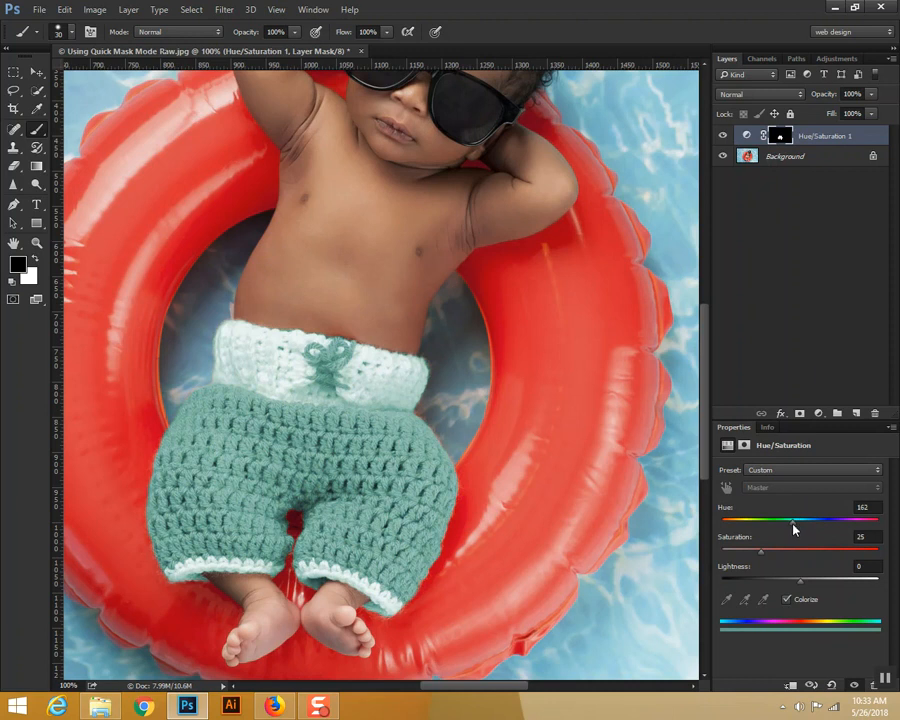
mouse_move(798, 585)
mouse_down()
mouse_move(790, 583)
mouse_move(814, 581)
mouse_up()
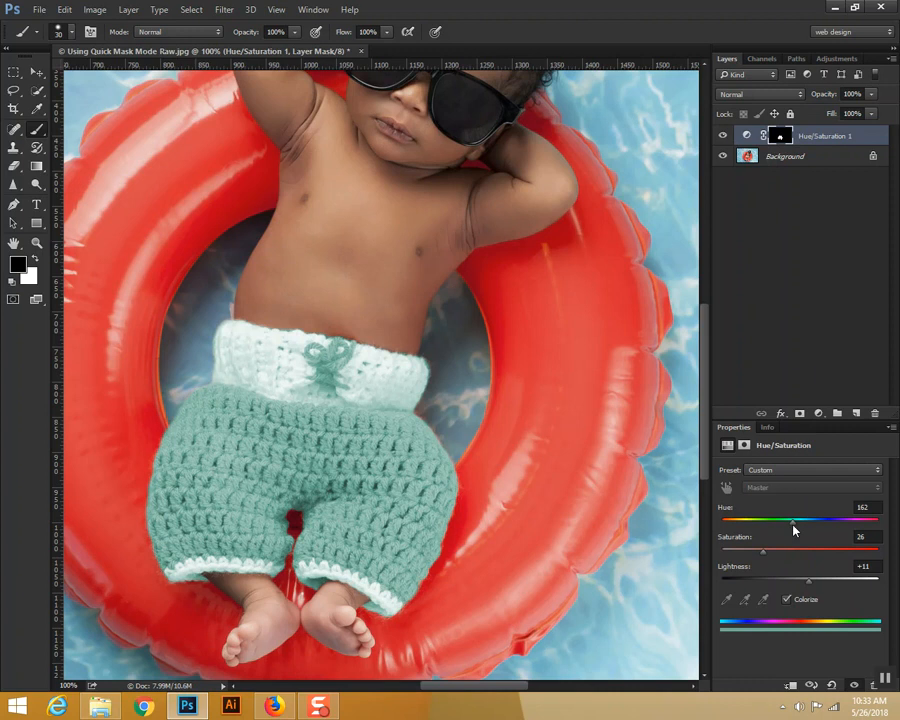
drag(803, 522, 815, 522)
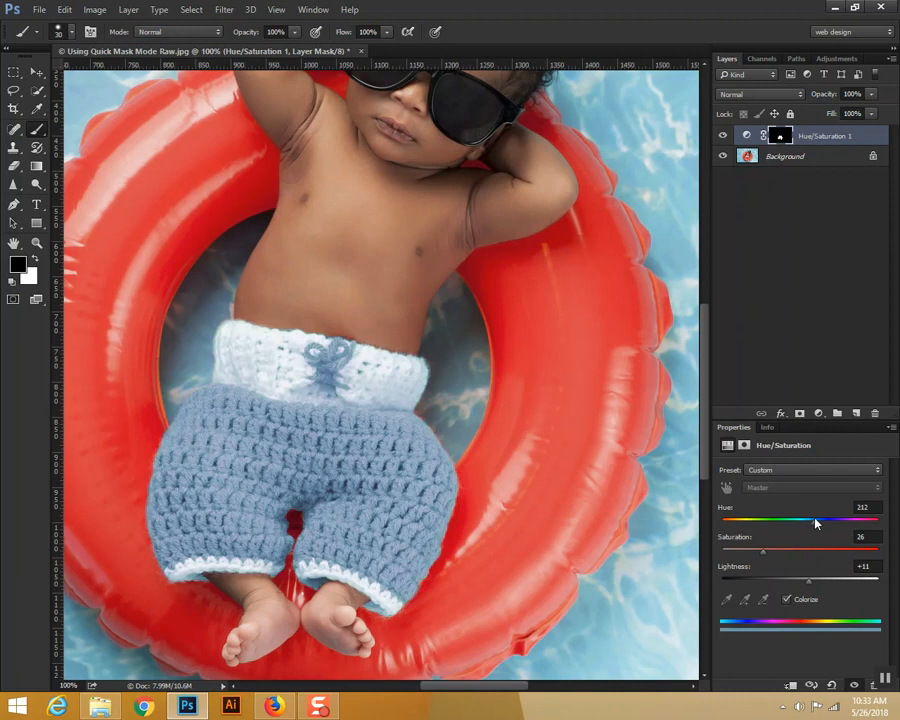
drag(810, 522, 845, 526)
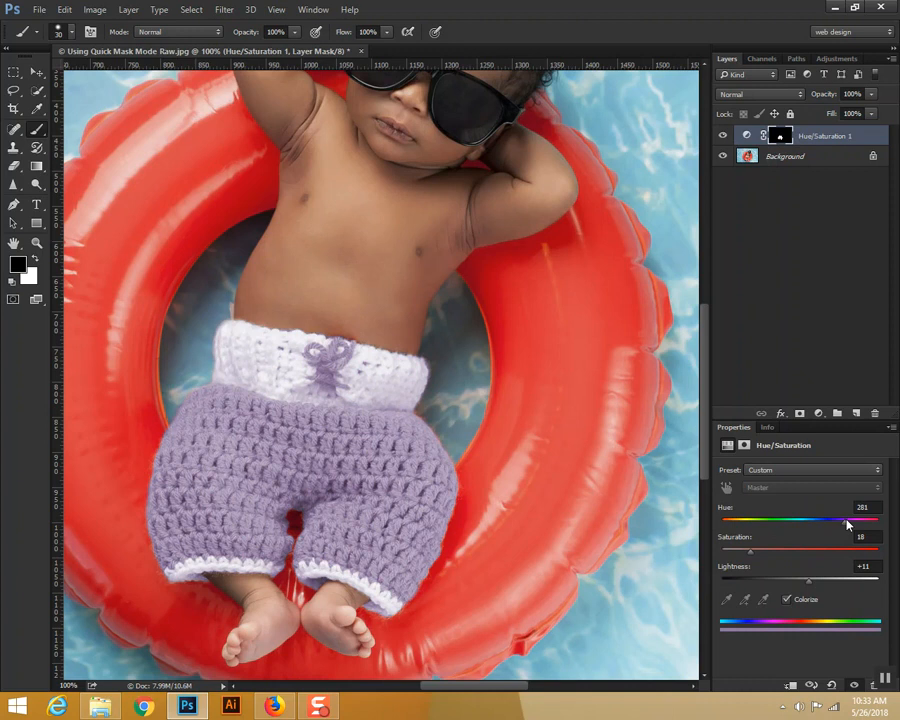
Step: Set the shorts' hue to 174, and hide the Hue/Saturation 1 layer with Background as the active layer
drag(858, 525, 798, 531)
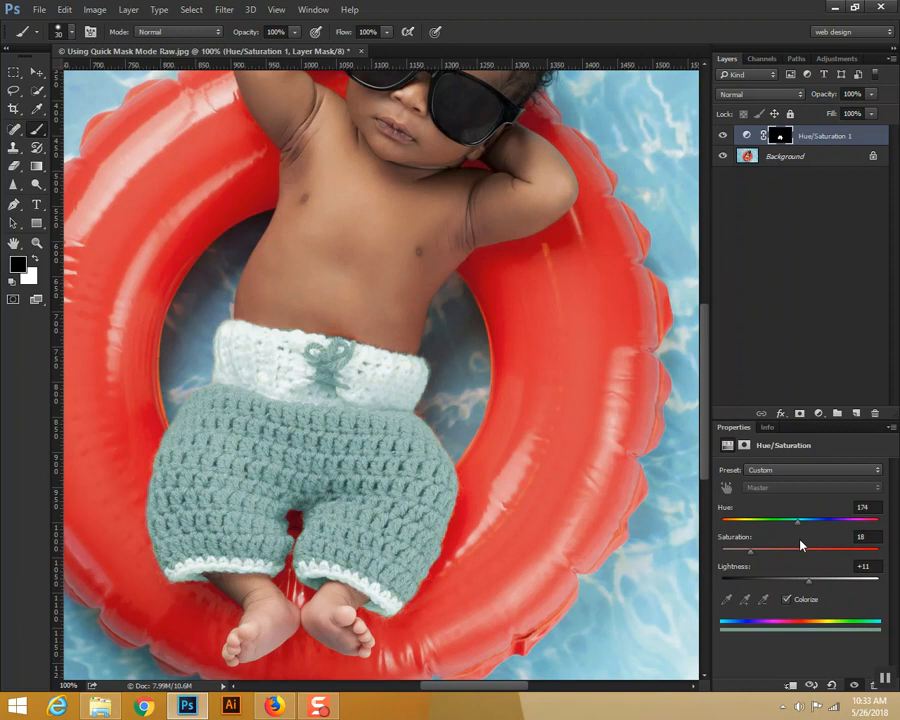
click(724, 140)
click(818, 157)
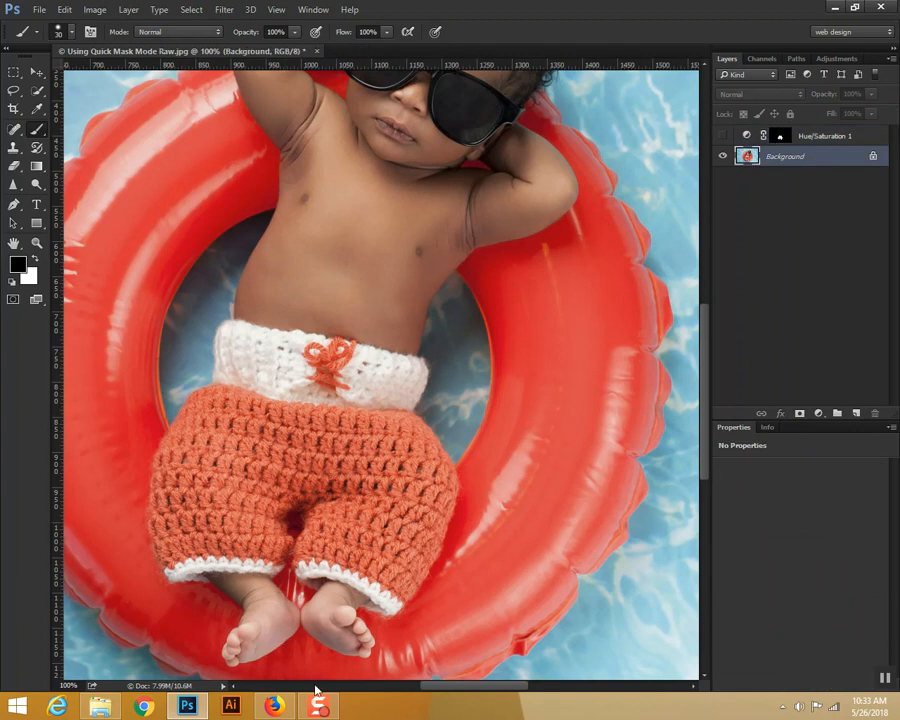
key(ctrl+minus)
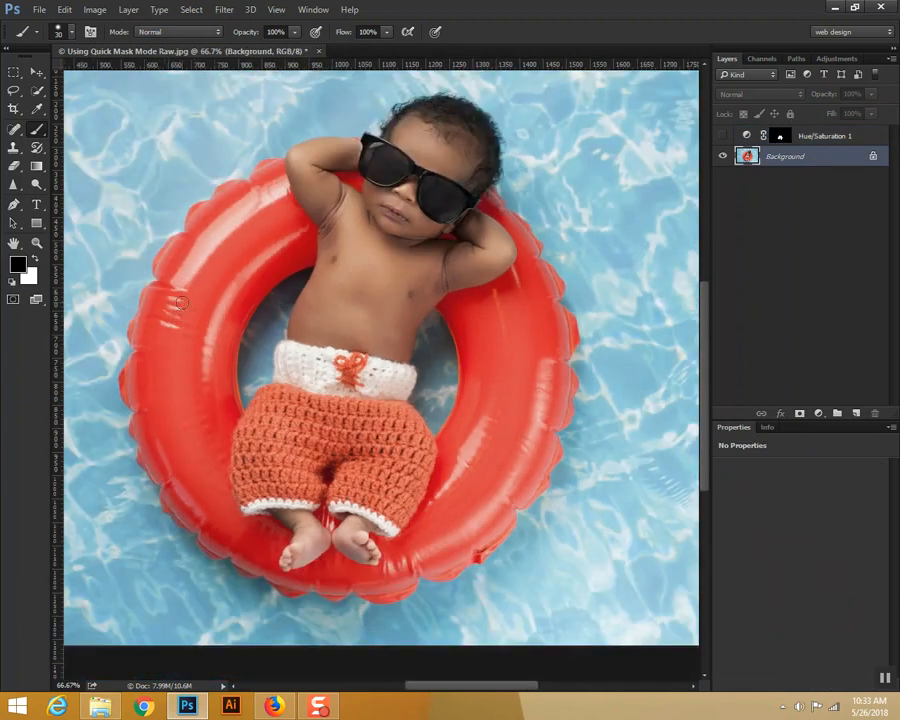
drag(181, 302, 160, 380)
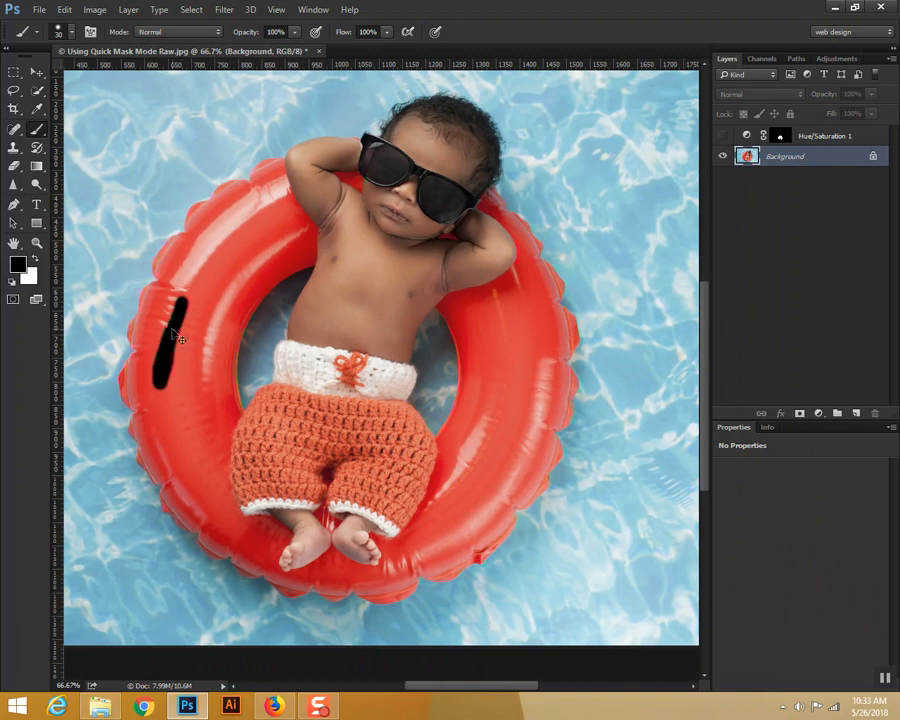
key(ctrl+z)
Step: Enter Quick Mask mode and begin masking the inner left side of the swim ring with a 50 px brush
click(13, 300)
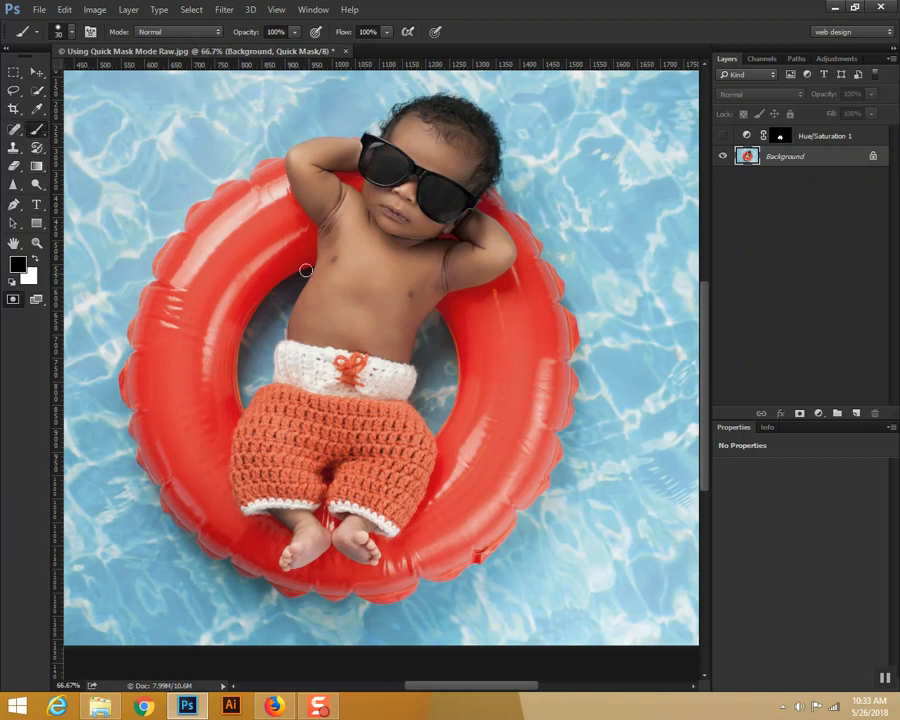
mouse_move(237, 277)
mouse_down()
mouse_move(290, 222)
mouse_move(210, 350)
mouse_move(259, 344)
mouse_up()
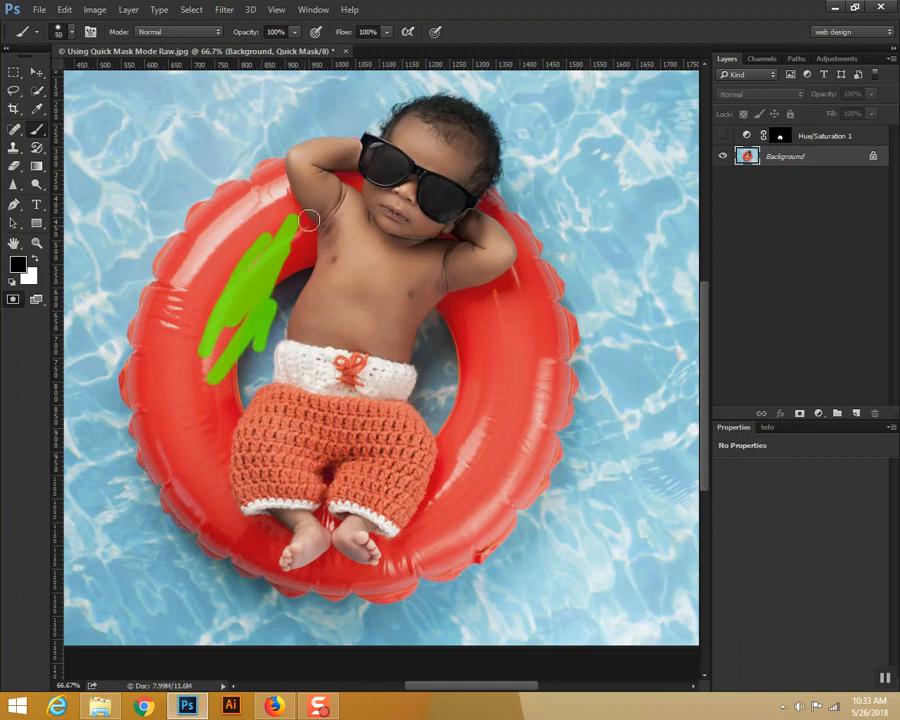
mouse_move(334, 187)
mouse_down()
mouse_move(204, 310)
mouse_move(295, 196)
mouse_move(241, 244)
mouse_move(293, 188)
mouse_move(187, 265)
mouse_move(206, 255)
mouse_move(244, 296)
mouse_move(366, 201)
mouse_move(308, 280)
mouse_move(274, 354)
mouse_up()
Step: Enlarge the brush to 250 px and mask the baby's torso, shorts, legs and most of the swim ring
key(bracketright)
key(bracketright)
key(bracketright)
key(bracketright)
key(bracketright)
key(bracketright)
key(bracketright)
mouse_move(308, 232)
mouse_down()
mouse_move(317, 300)
mouse_move(292, 323)
mouse_move(335, 306)
mouse_move(374, 316)
mouse_move(420, 240)
mouse_move(430, 268)
mouse_move(453, 282)
mouse_move(472, 397)
mouse_move(493, 340)
mouse_move(485, 303)
mouse_move(500, 376)
mouse_move(460, 467)
mouse_move(436, 488)
mouse_move(362, 511)
mouse_move(318, 498)
mouse_move(352, 508)
mouse_move(313, 511)
mouse_move(324, 521)
mouse_move(298, 508)
mouse_move(300, 522)
mouse_move(370, 525)
mouse_move(449, 488)
mouse_move(426, 496)
mouse_move(406, 392)
mouse_move(369, 356)
mouse_move(304, 331)
mouse_move(241, 382)
mouse_move(243, 285)
mouse_move(229, 288)
mouse_move(202, 354)
mouse_move(210, 340)
mouse_move(233, 434)
mouse_move(292, 483)
mouse_move(217, 400)
mouse_move(214, 455)
mouse_move(228, 470)
mouse_move(213, 423)
mouse_move(240, 467)
mouse_move(277, 487)
mouse_move(244, 472)
mouse_move(284, 480)
mouse_up()
Step: Extend the mask over the baby's head, sunglasses and raised arms, reducing the brush to 70 px
key(ctrl+plus)
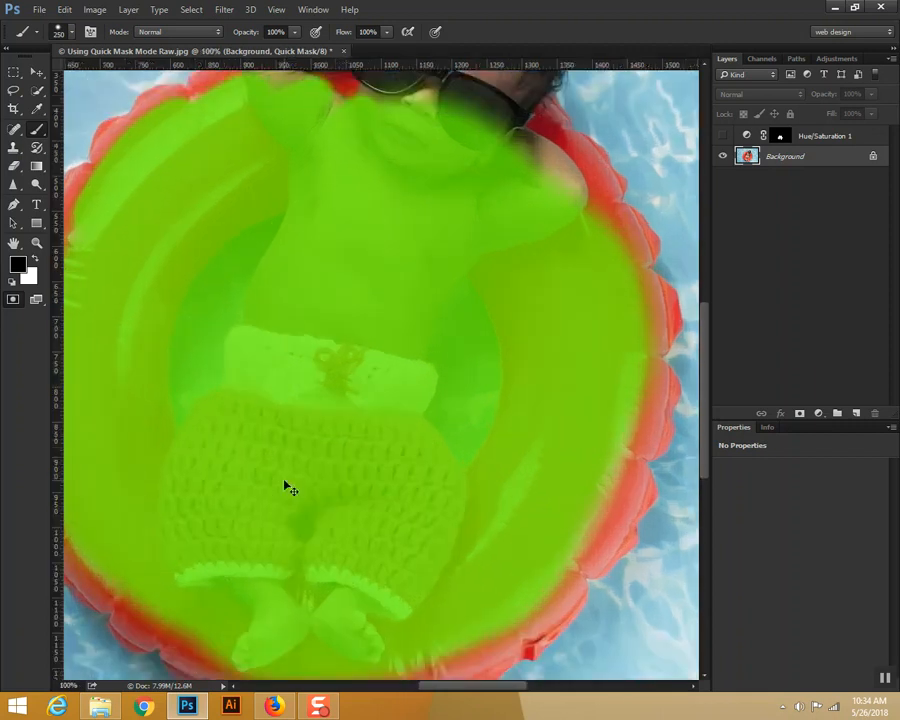
drag(524, 310, 516, 421)
key(bracketleft)
key(bracketleft)
key(bracketleft)
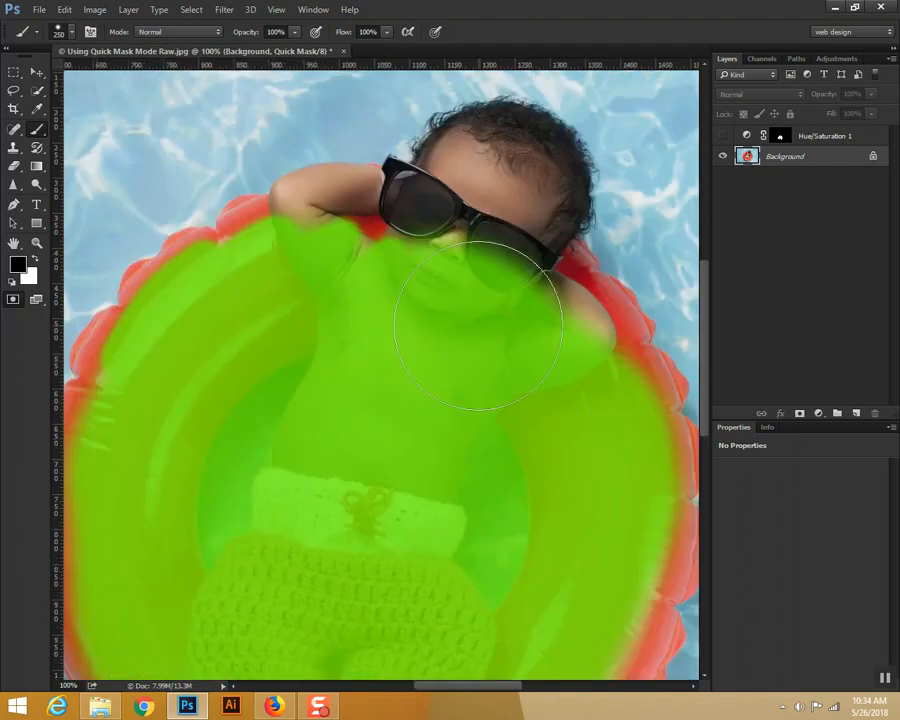
mouse_move(458, 271)
mouse_down()
mouse_move(434, 231)
mouse_move(446, 230)
mouse_move(471, 165)
mouse_move(503, 160)
mouse_move(495, 132)
mouse_move(528, 161)
mouse_move(538, 152)
mouse_move(536, 196)
mouse_move(504, 243)
mouse_move(518, 251)
mouse_move(528, 281)
mouse_move(407, 240)
mouse_move(307, 328)
mouse_move(314, 266)
mouse_move(293, 209)
mouse_move(249, 235)
mouse_move(386, 201)
mouse_move(382, 193)
mouse_move(438, 169)
mouse_move(454, 147)
mouse_move(432, 163)
mouse_move(454, 143)
mouse_up()
key(bracketleft)
key(bracketleft)
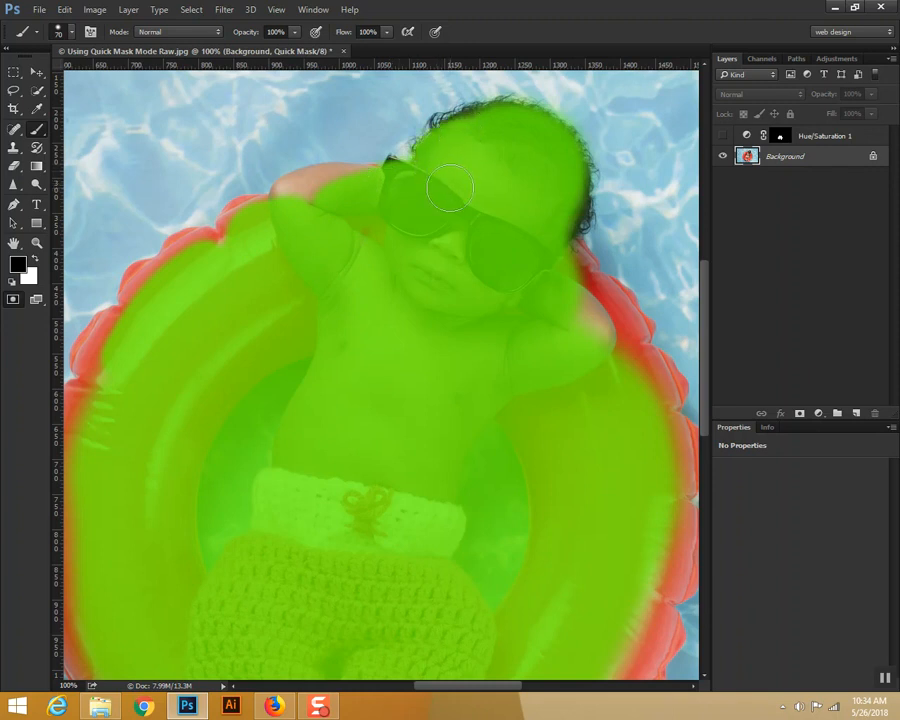
Step: Reduce the brush to 30 px and mask the curly hair edge along the top of the head
key(ctrl+plus)
key(ctrl+plus)
mouse_move(476, 207)
mouse_down()
mouse_move(452, 321)
mouse_move(388, 524)
mouse_move(436, 418)
mouse_move(420, 305)
mouse_up()
key(ctrl+r)
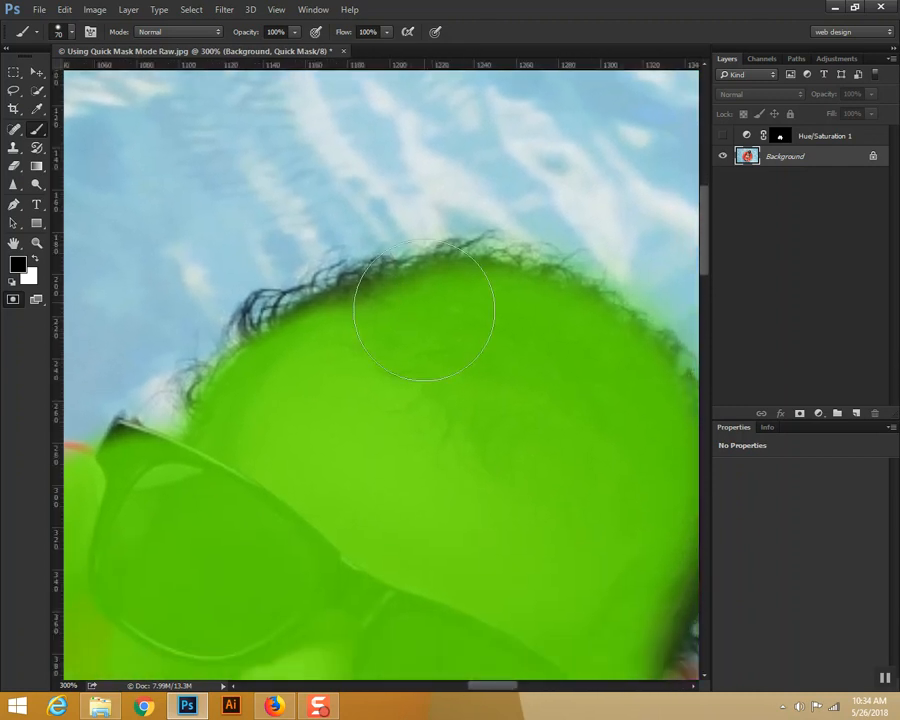
key(bracketleft)
key(bracketleft)
key(bracketleft)
key(bracketleft)
key(bracketleft)
key(bracketleft)
mouse_move(466, 267)
mouse_down()
mouse_move(321, 298)
mouse_move(281, 326)
mouse_move(272, 316)
mouse_move(231, 392)
mouse_move(224, 377)
mouse_move(207, 394)
mouse_move(220, 362)
mouse_move(206, 383)
mouse_move(233, 400)
mouse_move(211, 394)
mouse_move(337, 286)
mouse_up()
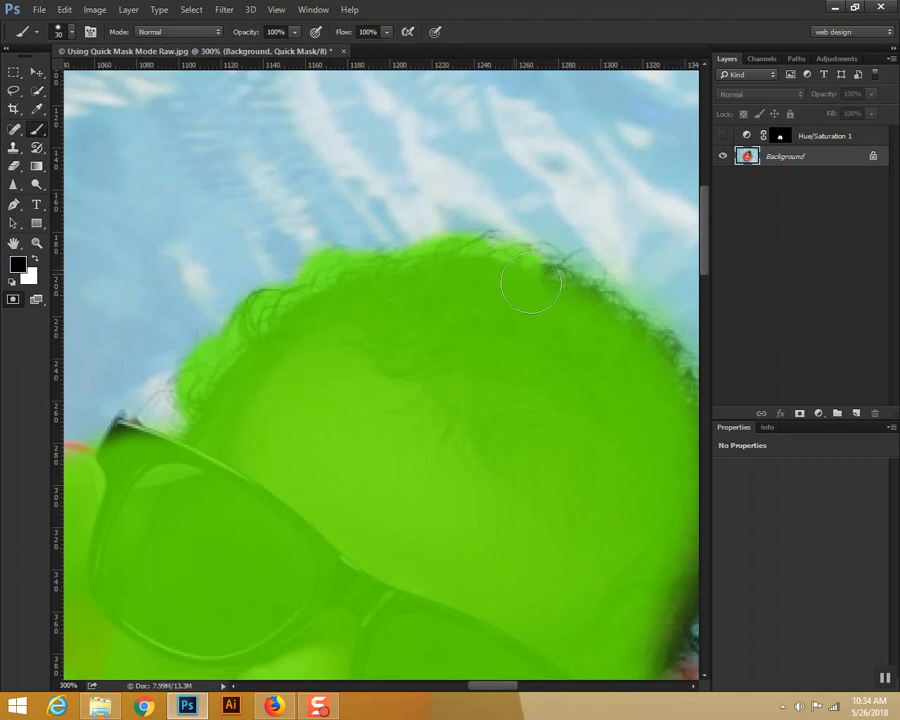
drag(491, 259, 604, 313)
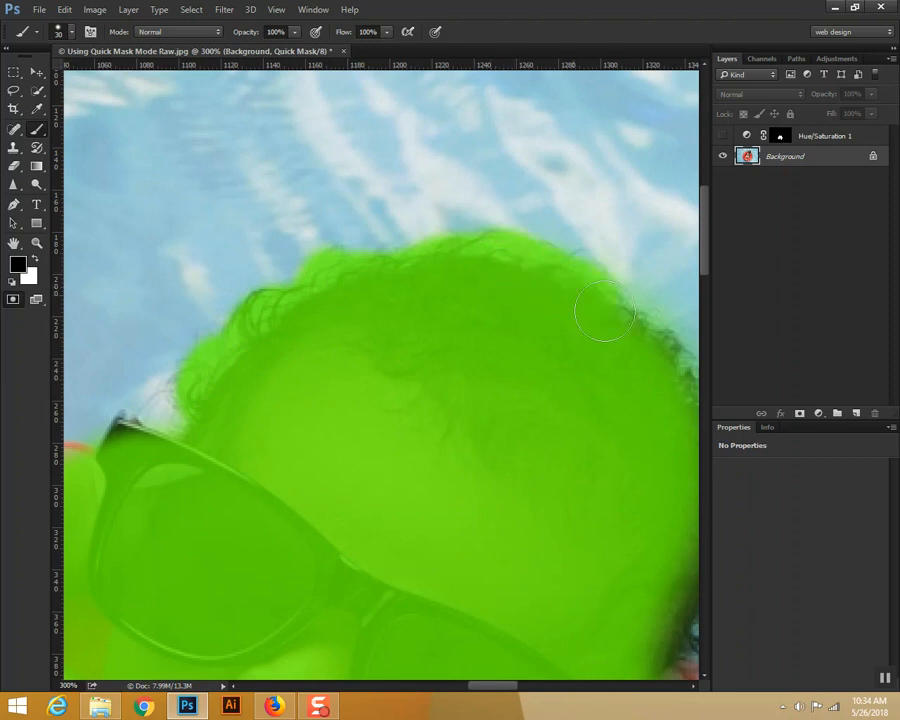
Step: Mask the right side of the hair, the right elbow and the adjoining upper-right edge of the ring
mouse_move(525, 344)
mouse_down()
mouse_move(432, 320)
mouse_move(412, 303)
mouse_move(555, 299)
mouse_move(568, 351)
mouse_move(562, 299)
mouse_move(580, 394)
mouse_move(593, 385)
mouse_move(569, 443)
mouse_move(566, 509)
mouse_move(574, 496)
mouse_move(577, 503)
mouse_move(531, 548)
mouse_move(525, 568)
mouse_move(541, 592)
mouse_move(552, 535)
mouse_move(586, 516)
mouse_move(572, 425)
mouse_up()
mouse_move(497, 580)
mouse_down()
mouse_move(420, 361)
mouse_move(428, 375)
mouse_up()
mouse_move(484, 401)
mouse_down()
mouse_move(515, 458)
mouse_move(494, 516)
mouse_move(518, 462)
mouse_move(577, 515)
mouse_move(547, 487)
mouse_move(629, 538)
mouse_move(639, 583)
mouse_move(546, 538)
mouse_move(414, 400)
mouse_move(408, 340)
mouse_move(379, 289)
mouse_up()
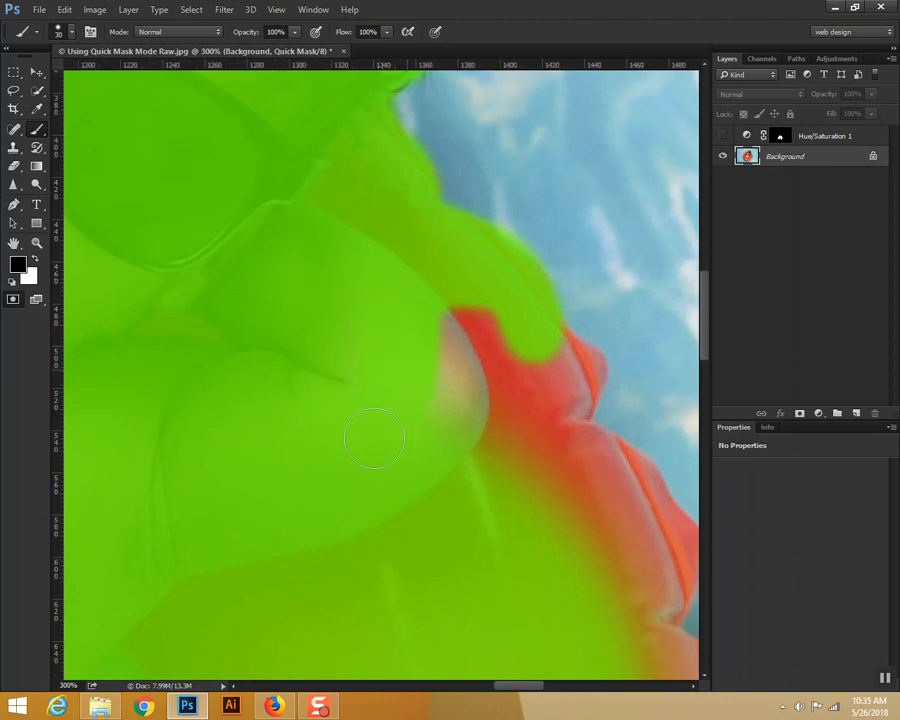
mouse_move(421, 336)
mouse_down()
mouse_move(436, 372)
mouse_move(437, 452)
mouse_move(460, 464)
mouse_move(487, 355)
mouse_move(481, 327)
mouse_move(499, 369)
mouse_move(518, 335)
mouse_move(537, 357)
mouse_move(544, 336)
mouse_move(523, 302)
mouse_move(521, 276)
mouse_move(519, 315)
mouse_move(538, 355)
mouse_move(584, 370)
mouse_up()
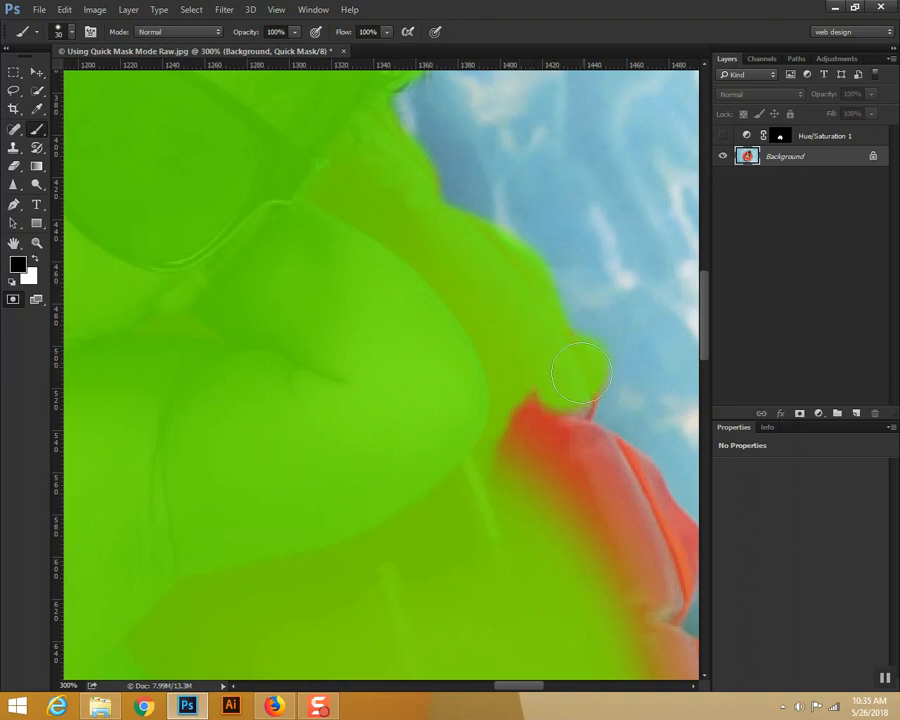
Step: Continue the mask down the scalloped upper-right edge of the swim ring with the 30 px brush
mouse_move(543, 452)
mouse_down()
mouse_move(566, 413)
mouse_move(492, 479)
mouse_move(535, 469)
mouse_move(575, 490)
mouse_move(578, 453)
mouse_move(587, 449)
mouse_move(599, 467)
mouse_move(612, 463)
mouse_move(649, 520)
mouse_move(612, 483)
mouse_move(308, 303)
mouse_move(263, 241)
mouse_up()
drag(630, 290, 529, 293)
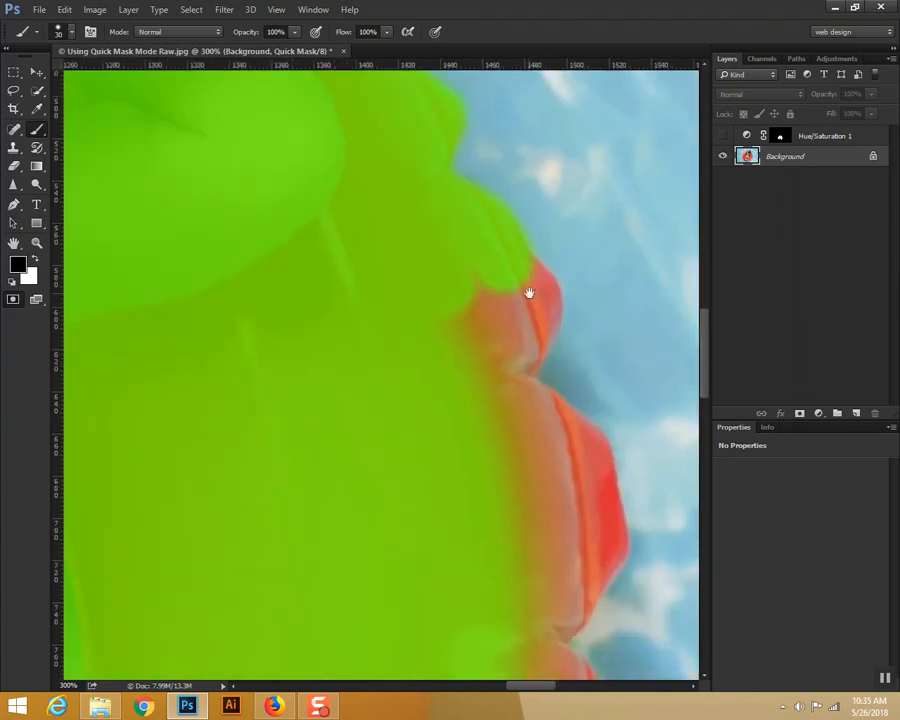
mouse_move(493, 250)
mouse_down()
mouse_move(528, 297)
mouse_move(524, 290)
mouse_move(514, 342)
mouse_move(522, 346)
mouse_move(528, 314)
mouse_move(507, 318)
mouse_move(436, 281)
mouse_move(451, 333)
mouse_up()
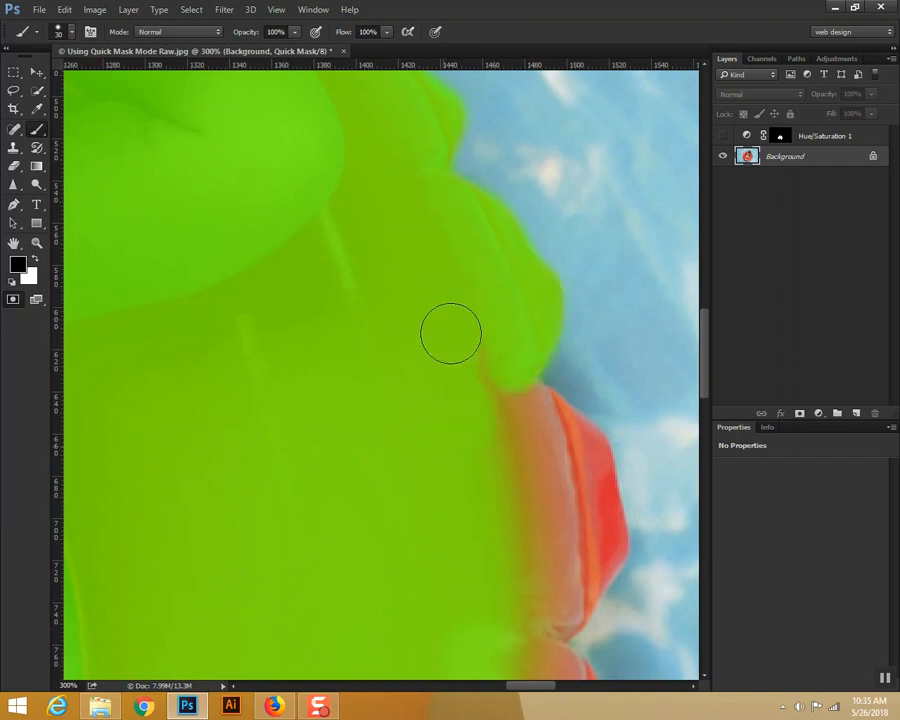
mouse_move(444, 512)
mouse_down()
mouse_move(301, 291)
mouse_move(327, 315)
mouse_up()
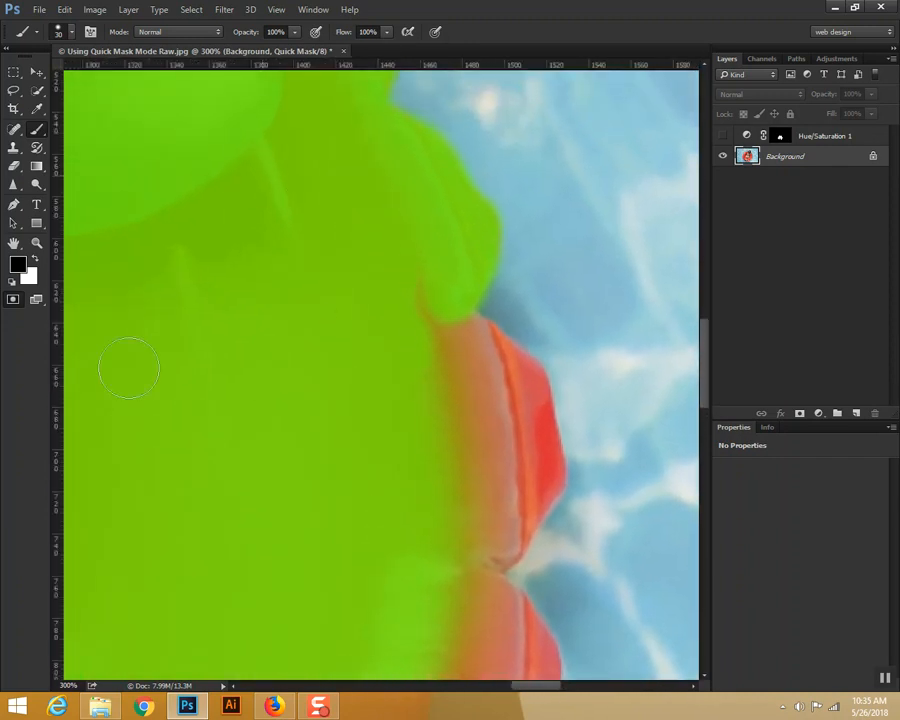
mouse_move(407, 347)
mouse_down()
mouse_move(438, 348)
mouse_move(454, 360)
mouse_move(461, 338)
mouse_move(521, 392)
mouse_up()
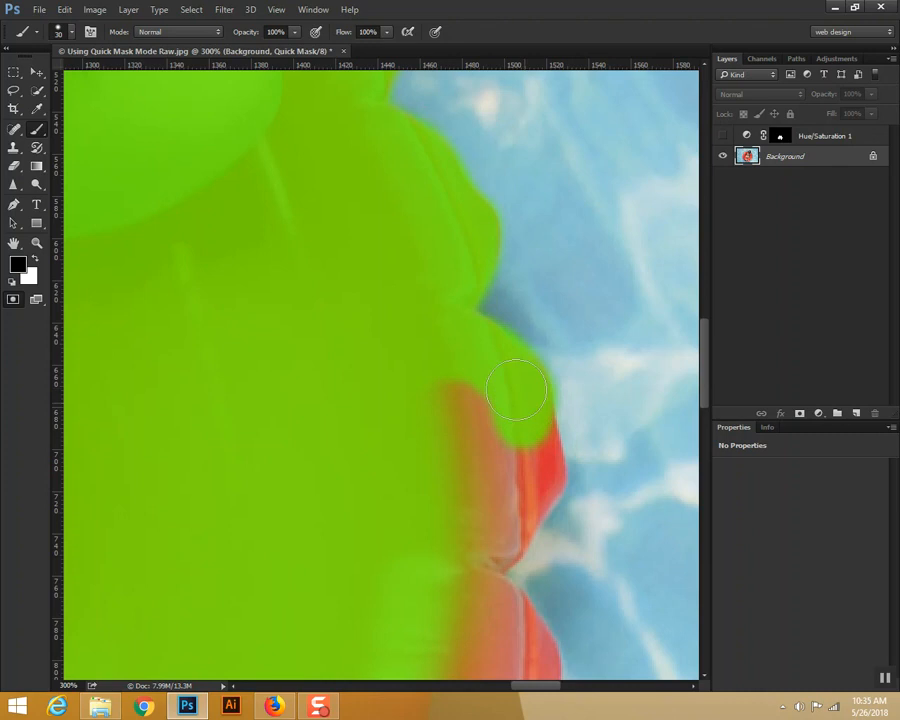
mouse_move(456, 325)
mouse_down()
mouse_move(496, 462)
mouse_move(521, 413)
mouse_move(539, 471)
mouse_move(490, 526)
mouse_move(483, 560)
mouse_move(424, 406)
mouse_up()
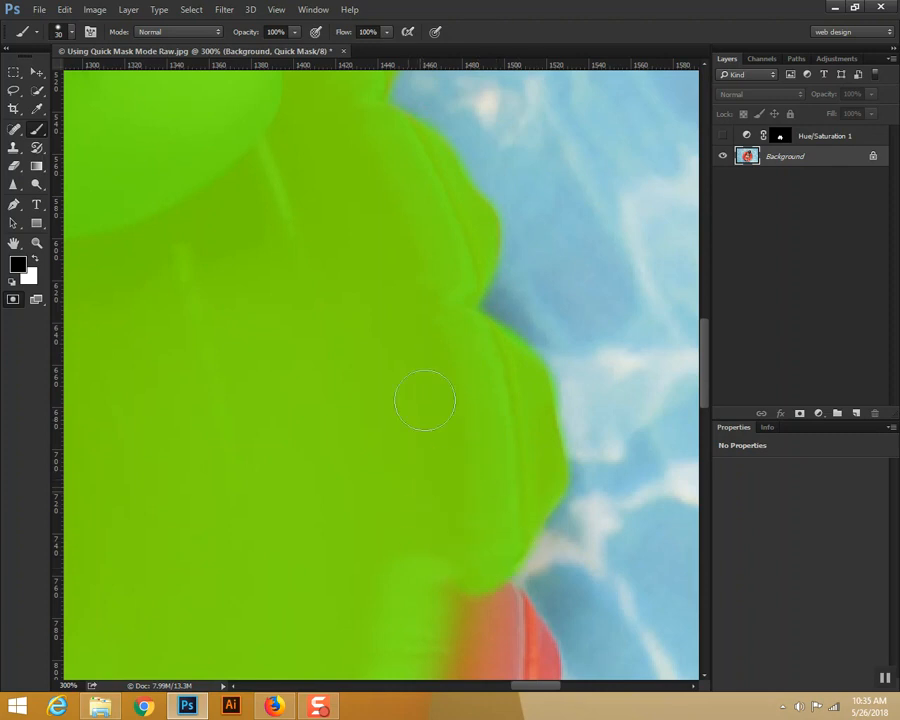
Step: Mask the scallops along the middle of the ring's right edge, filling the uncovered red inside them
drag(428, 527, 420, 193)
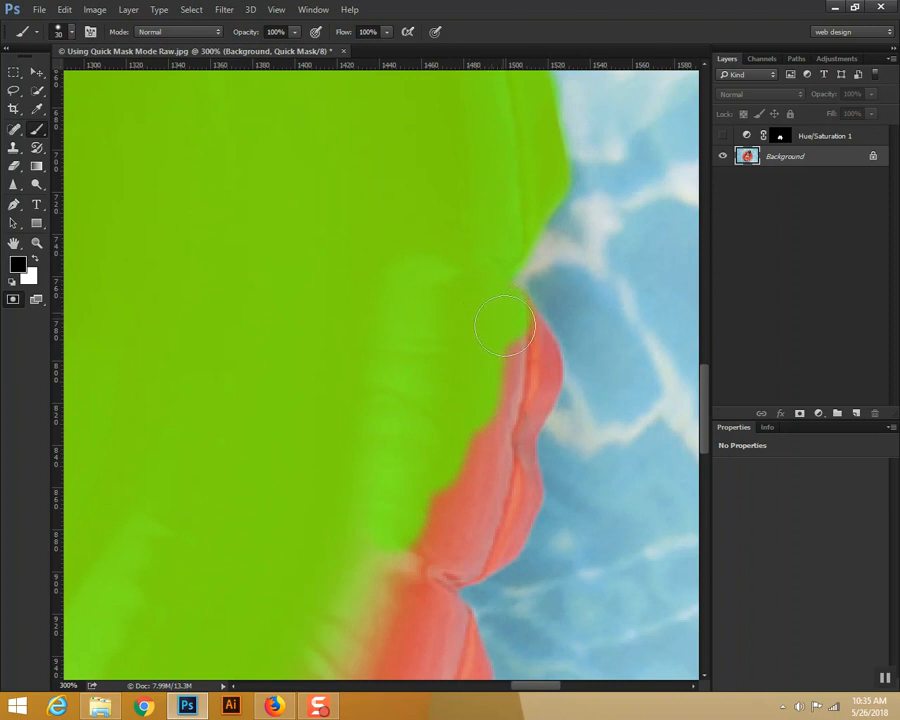
drag(504, 316, 520, 343)
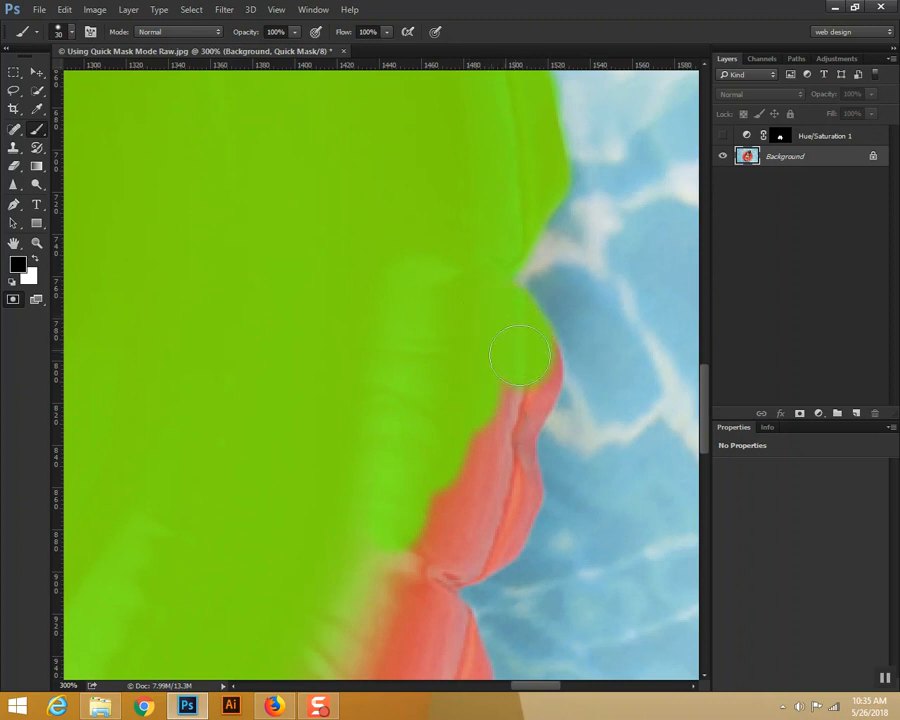
mouse_move(530, 392)
mouse_down()
mouse_move(502, 453)
mouse_move(511, 505)
mouse_move(517, 495)
mouse_move(509, 480)
mouse_move(494, 540)
mouse_move(510, 509)
mouse_move(493, 543)
mouse_move(432, 567)
mouse_move(460, 557)
mouse_move(477, 429)
mouse_up()
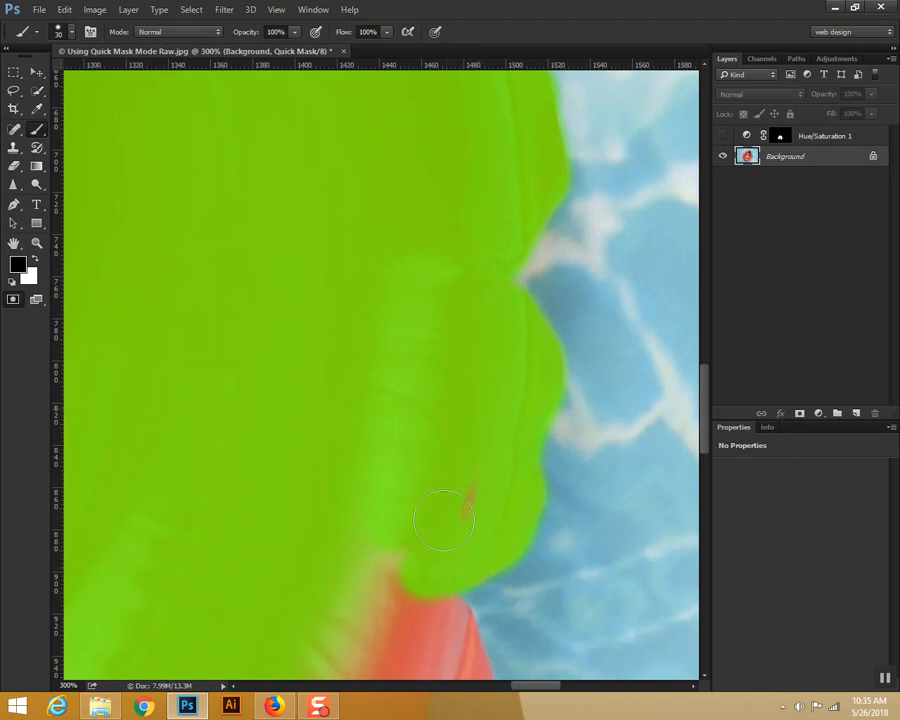
mouse_move(381, 478)
mouse_down()
mouse_move(426, 267)
mouse_move(461, 216)
mouse_up()
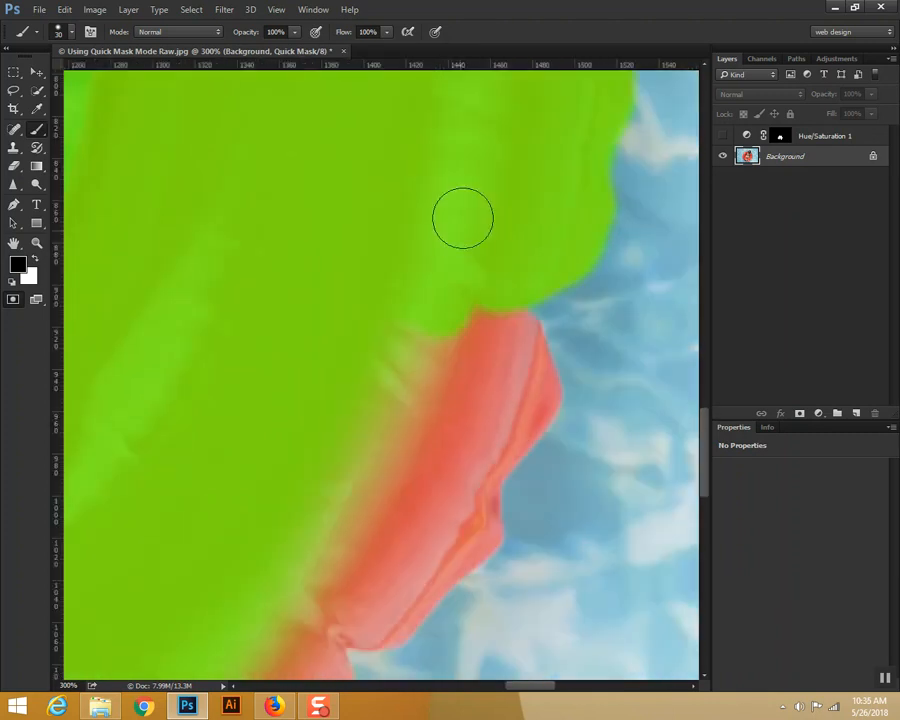
mouse_move(322, 530)
mouse_down()
mouse_move(355, 514)
mouse_move(338, 564)
mouse_move(310, 592)
mouse_move(383, 482)
mouse_move(432, 369)
mouse_move(444, 422)
mouse_move(484, 321)
mouse_move(500, 340)
mouse_move(500, 327)
mouse_move(509, 331)
mouse_move(515, 354)
mouse_move(516, 338)
mouse_move(519, 394)
mouse_move(523, 369)
mouse_move(533, 395)
mouse_move(458, 472)
mouse_move(487, 459)
mouse_move(478, 465)
mouse_move(481, 389)
mouse_move(472, 399)
mouse_move(523, 369)
mouse_up()
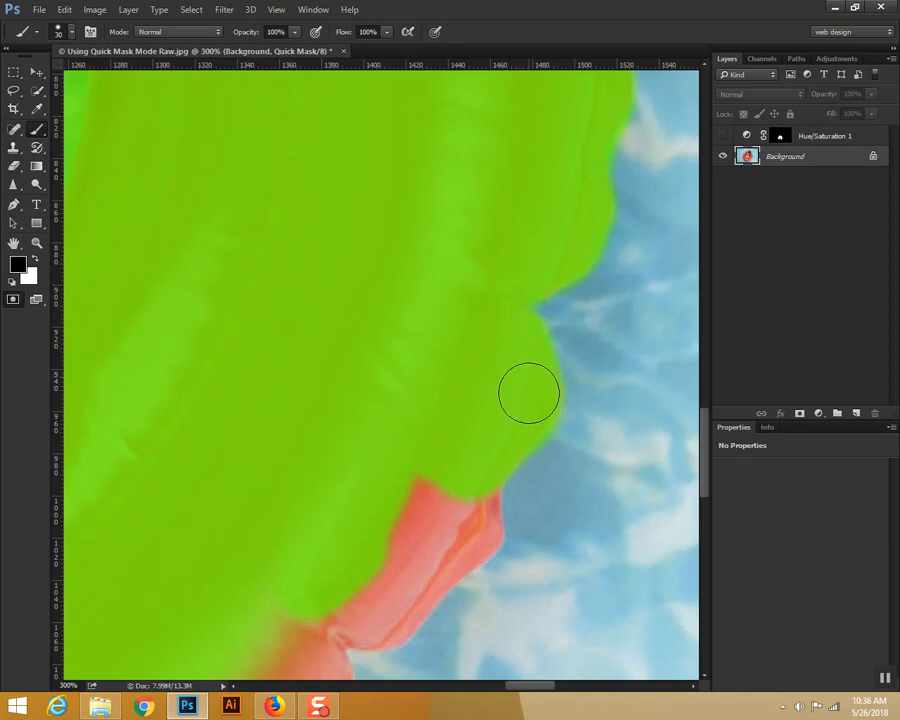
Step: Mask the ring's lower-right edge down to and around the air valve
drag(435, 416, 462, 201)
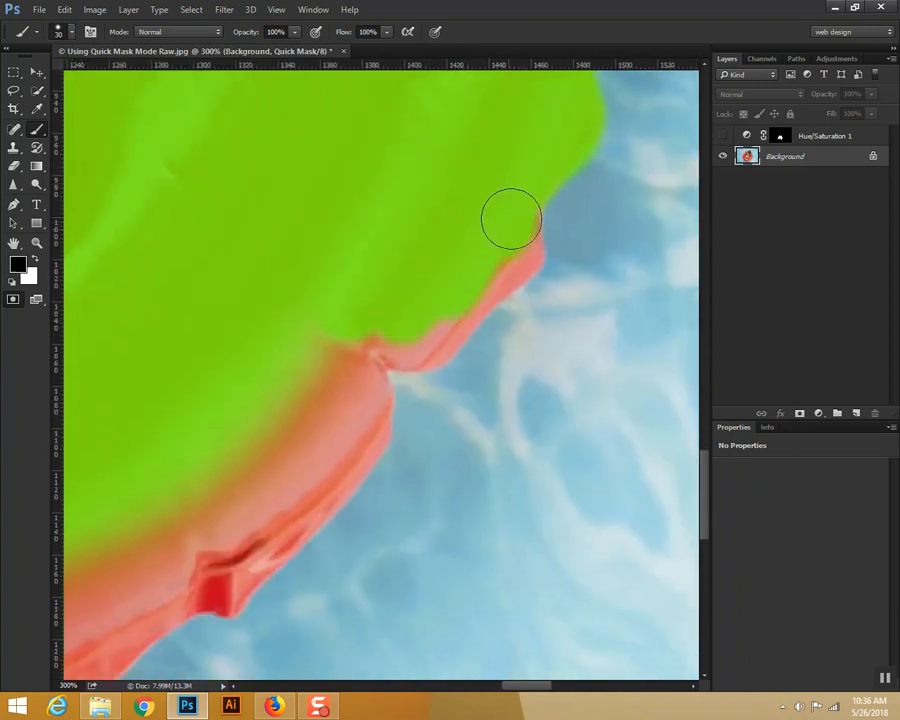
mouse_move(512, 210)
mouse_down()
mouse_move(512, 256)
mouse_move(448, 305)
mouse_move(428, 338)
mouse_move(350, 325)
mouse_move(331, 301)
mouse_move(319, 362)
mouse_move(336, 387)
mouse_up()
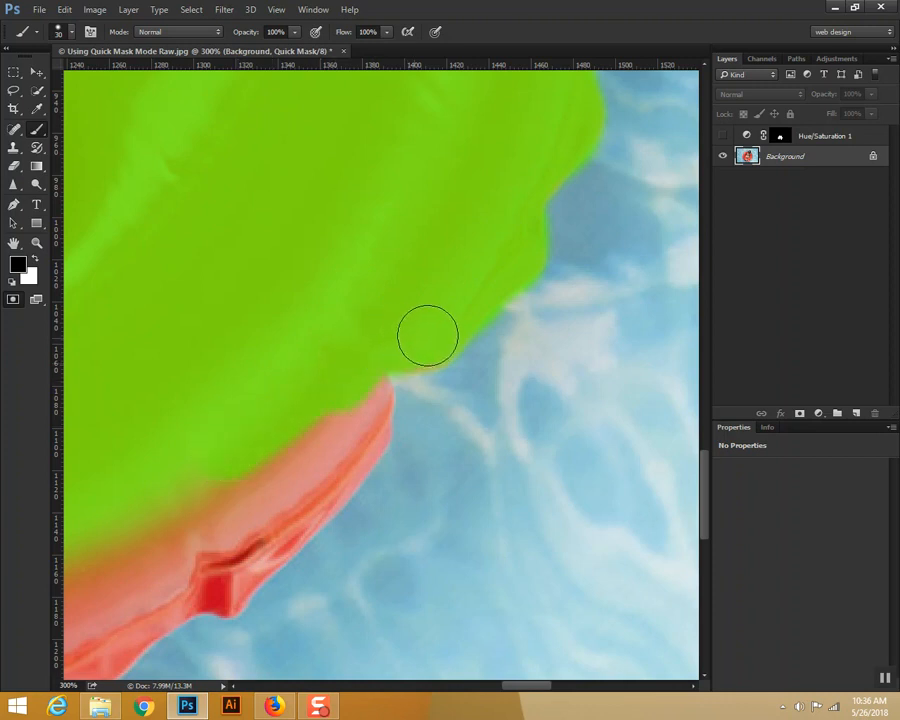
mouse_move(362, 382)
mouse_down()
mouse_move(366, 402)
mouse_move(347, 447)
mouse_move(370, 424)
mouse_move(312, 490)
mouse_move(312, 414)
mouse_move(305, 452)
mouse_up()
key(space)
drag(315, 342, 449, 146)
mouse_move(379, 288)
mouse_down()
mouse_move(151, 380)
mouse_move(368, 305)
mouse_move(324, 351)
mouse_move(474, 277)
mouse_move(426, 306)
mouse_up()
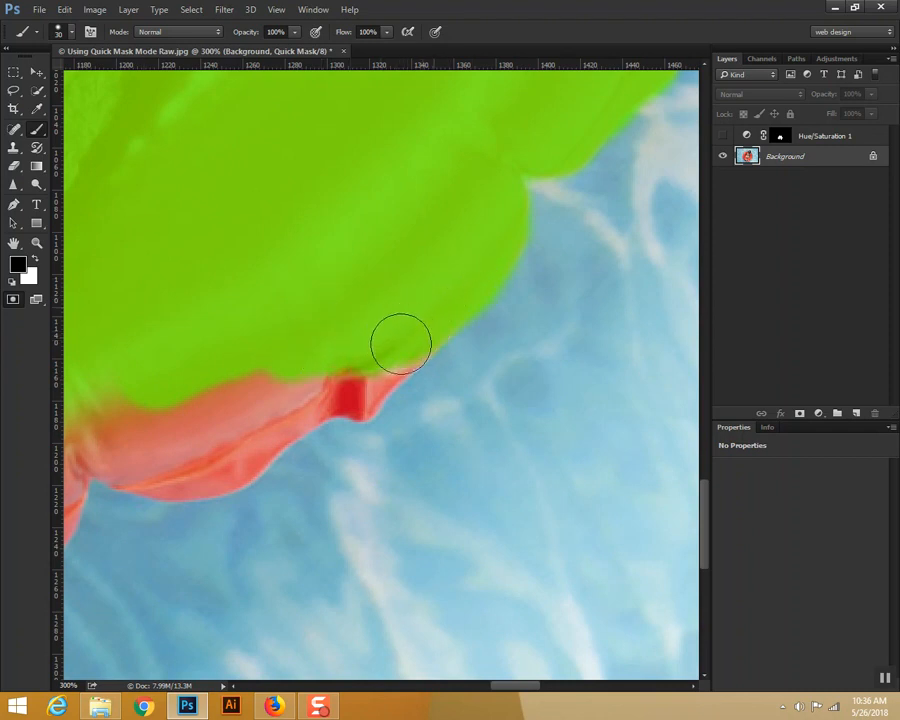
mouse_move(370, 362)
mouse_down()
mouse_move(356, 391)
mouse_move(402, 355)
mouse_up()
mouse_move(356, 392)
mouse_down()
mouse_move(320, 376)
mouse_move(361, 390)
mouse_move(327, 383)
mouse_move(239, 429)
mouse_move(217, 386)
mouse_up()
Step: Mask the scalloped bottom edge of the swim ring beneath the baby's feet, filling the gaps left between strokes
mouse_move(351, 295)
mouse_down()
mouse_move(401, 290)
mouse_move(620, 190)
mouse_up()
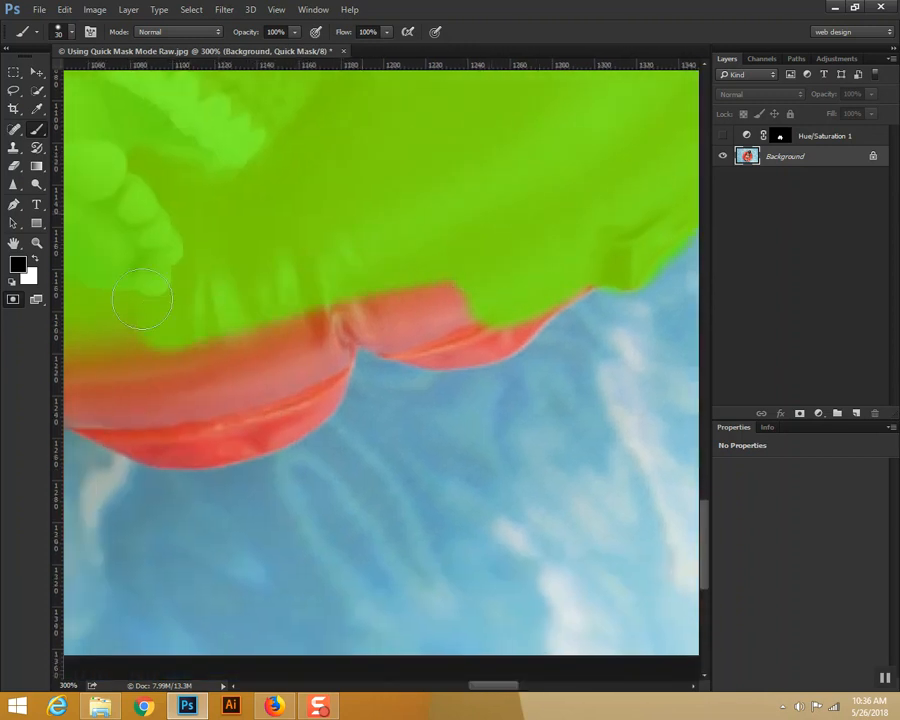
mouse_move(140, 337)
mouse_down()
mouse_move(346, 342)
mouse_move(383, 310)
mouse_move(405, 340)
mouse_move(470, 335)
mouse_move(543, 287)
mouse_up()
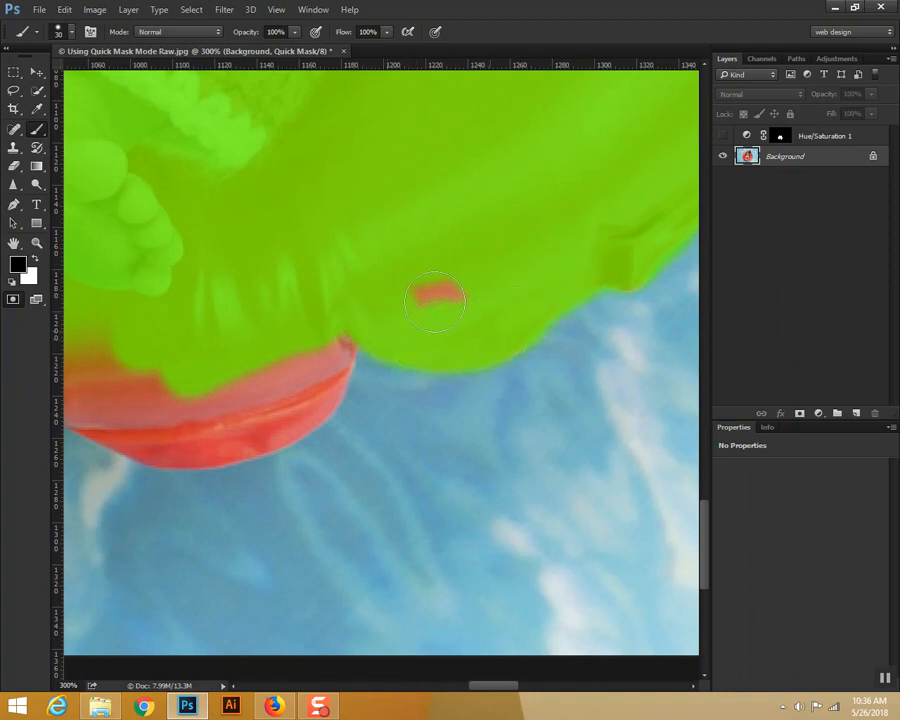
click(435, 300)
mouse_move(271, 341)
mouse_down()
mouse_move(342, 313)
mouse_move(305, 368)
mouse_move(317, 354)
mouse_move(311, 381)
mouse_move(323, 355)
mouse_move(315, 387)
mouse_move(267, 409)
mouse_move(284, 393)
mouse_move(267, 416)
mouse_move(307, 403)
mouse_move(314, 398)
mouse_move(259, 426)
mouse_move(277, 421)
mouse_move(211, 388)
mouse_up()
drag(597, 264, 622, 229)
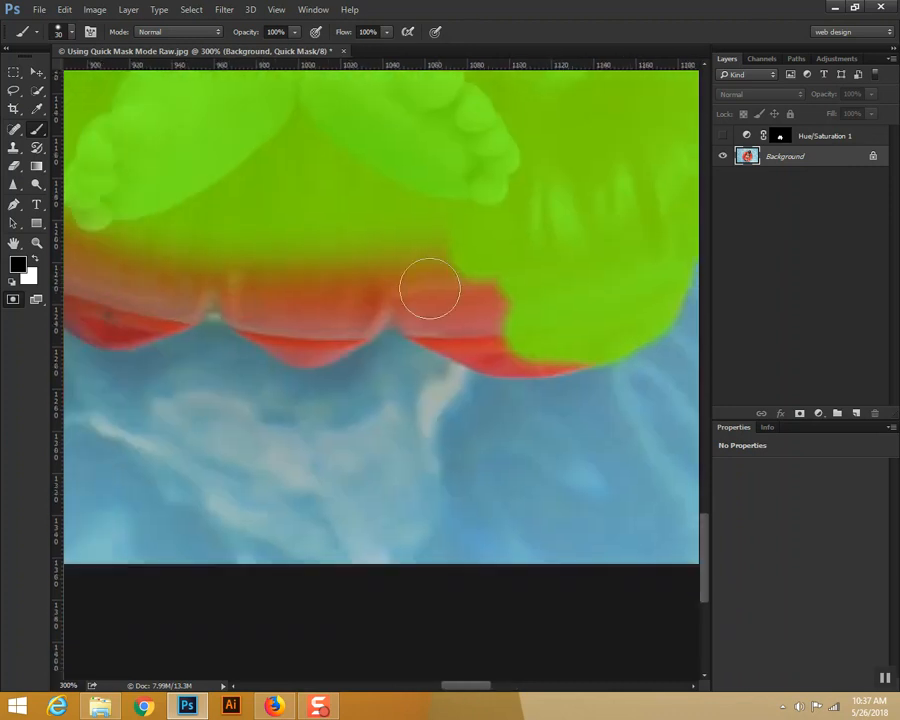
mouse_move(460, 240)
mouse_down()
mouse_move(233, 241)
mouse_move(428, 153)
mouse_move(215, 257)
mouse_move(255, 305)
mouse_move(293, 327)
mouse_move(315, 327)
mouse_move(408, 268)
mouse_move(384, 283)
mouse_move(539, 304)
mouse_move(435, 310)
mouse_move(412, 297)
mouse_move(518, 344)
mouse_move(454, 330)
mouse_up()
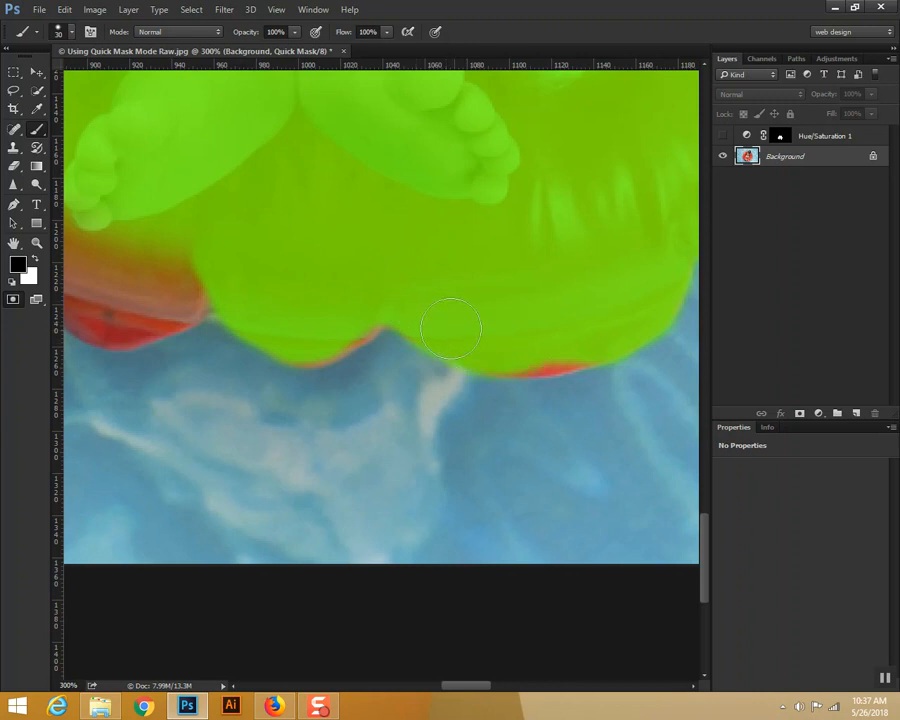
drag(575, 336, 567, 339)
Step: Mask the ring's bottom scallop just below the toes of the baby's left-hand foot in the image
mouse_move(468, 342)
mouse_down()
mouse_move(368, 305)
mouse_move(339, 325)
mouse_move(420, 311)
mouse_move(516, 335)
mouse_move(423, 312)
mouse_up()
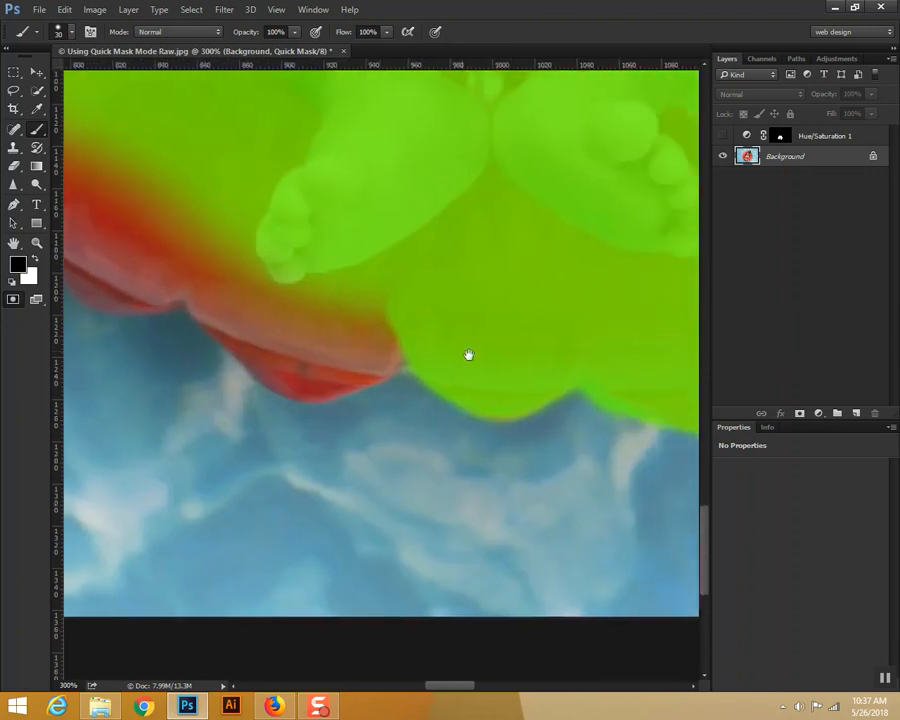
mouse_move(432, 323)
mouse_down()
mouse_move(285, 301)
mouse_move(375, 299)
mouse_up()
mouse_move(285, 205)
mouse_down()
mouse_move(247, 275)
mouse_move(211, 175)
mouse_move(203, 237)
mouse_move(213, 293)
mouse_move(225, 311)
mouse_move(261, 321)
mouse_move(209, 286)
mouse_up()
drag(267, 351, 351, 356)
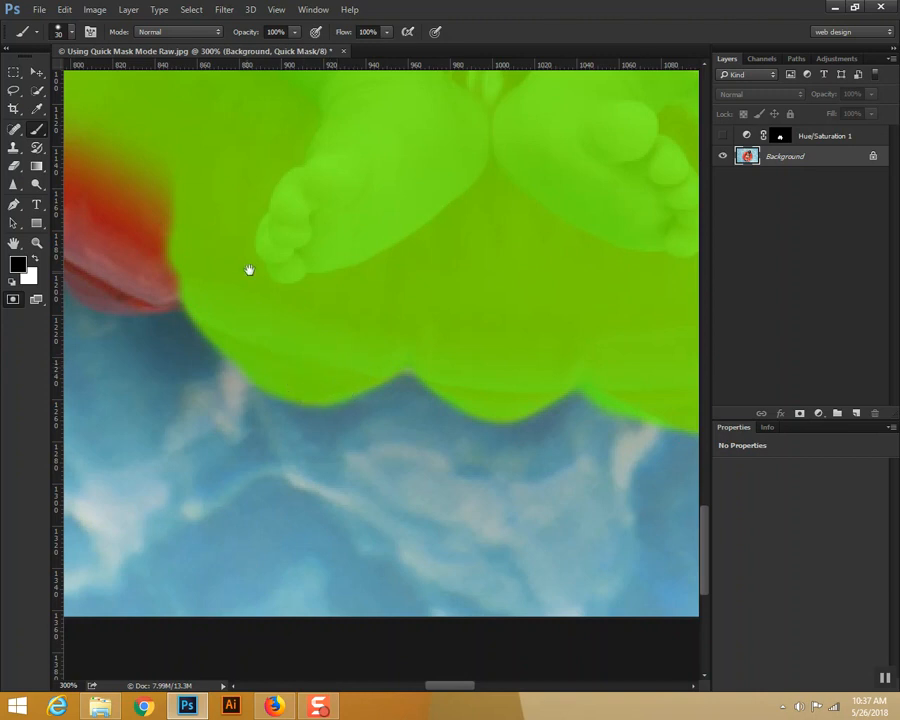
Step: Carry the mask up along the scallops of the swim ring's lower-left edge with the 30 px brush
drag(237, 283, 474, 342)
drag(341, 261, 369, 305)
mouse_move(322, 231)
mouse_down()
mouse_move(291, 267)
mouse_move(297, 263)
mouse_move(293, 293)
mouse_move(321, 323)
mouse_move(342, 329)
mouse_move(396, 321)
mouse_move(402, 342)
mouse_move(347, 343)
mouse_move(305, 326)
mouse_move(377, 352)
mouse_up()
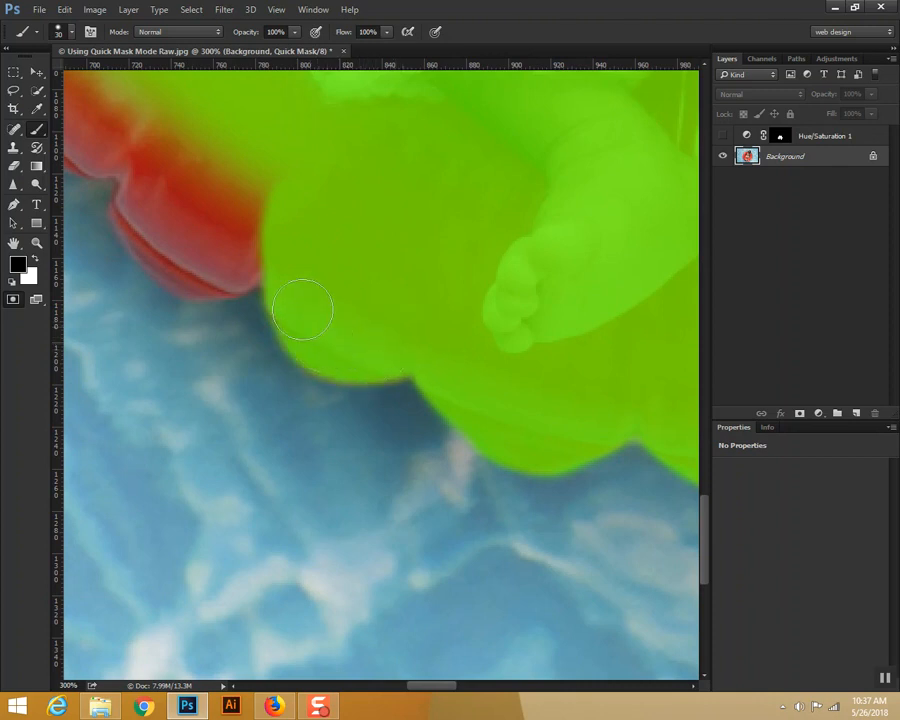
mouse_move(328, 288)
mouse_down()
mouse_move(458, 380)
mouse_move(484, 412)
mouse_up()
mouse_move(168, 198)
mouse_down()
mouse_move(116, 150)
mouse_move(110, 190)
mouse_move(132, 214)
mouse_move(145, 211)
mouse_move(181, 135)
mouse_move(257, 197)
mouse_move(201, 257)
mouse_move(174, 258)
mouse_move(273, 297)
mouse_move(295, 293)
mouse_move(302, 310)
mouse_move(281, 342)
mouse_move(311, 392)
mouse_move(281, 372)
mouse_move(336, 413)
mouse_move(327, 412)
mouse_move(374, 417)
mouse_move(326, 358)
mouse_move(411, 334)
mouse_up()
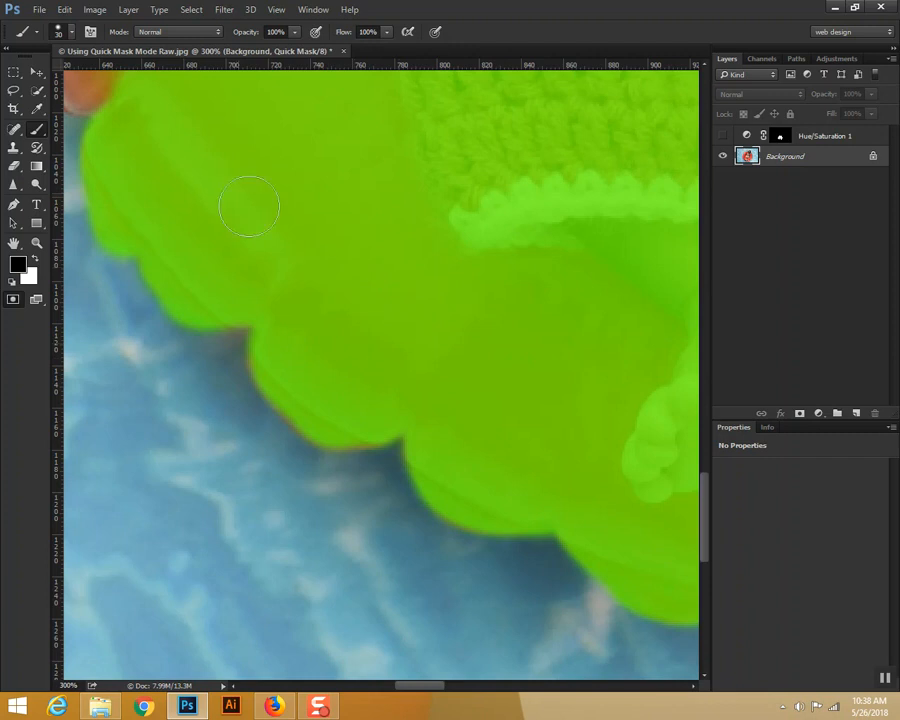
Step: Cover the red fringe on the ring's lower-left scallops and extend the mask up over the next scallop
drag(309, 408, 352, 426)
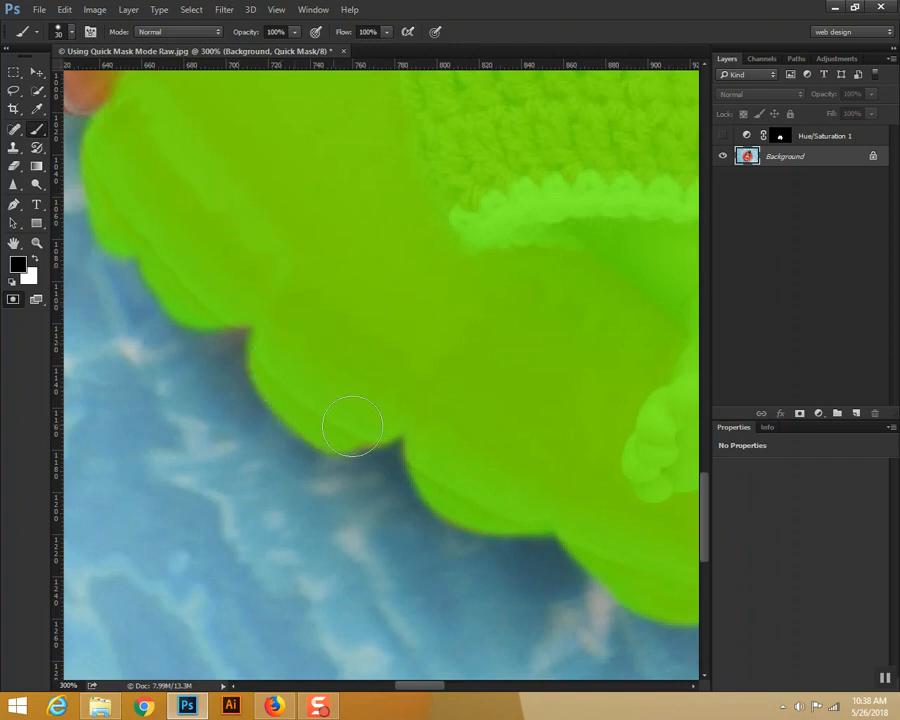
drag(311, 301, 371, 405)
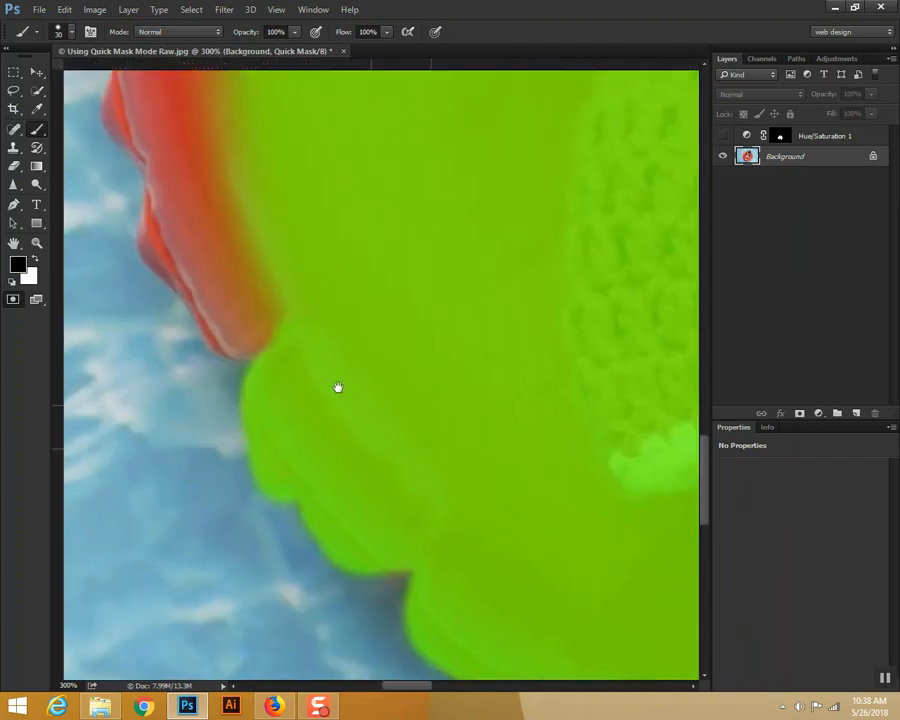
drag(296, 335, 215, 285)
mouse_move(238, 330)
mouse_down()
mouse_move(213, 283)
mouse_move(173, 241)
mouse_move(162, 205)
mouse_up()
mouse_move(200, 291)
mouse_down()
mouse_move(228, 186)
mouse_move(305, 311)
mouse_up()
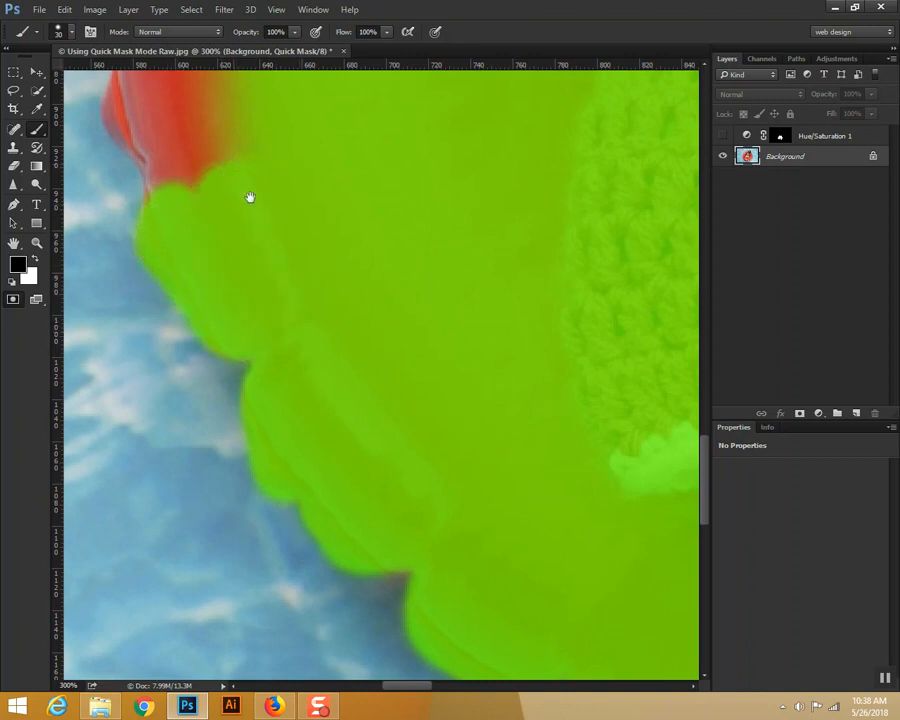
Step: Mask the scallops along the middle of the ring's left side out to the water's edge, filling the red gap between strokes
drag(232, 164, 367, 414)
mouse_move(310, 300)
mouse_down()
mouse_move(286, 346)
mouse_move(296, 300)
mouse_move(261, 352)
mouse_move(309, 418)
mouse_move(301, 416)
mouse_move(305, 464)
mouse_move(303, 437)
mouse_up()
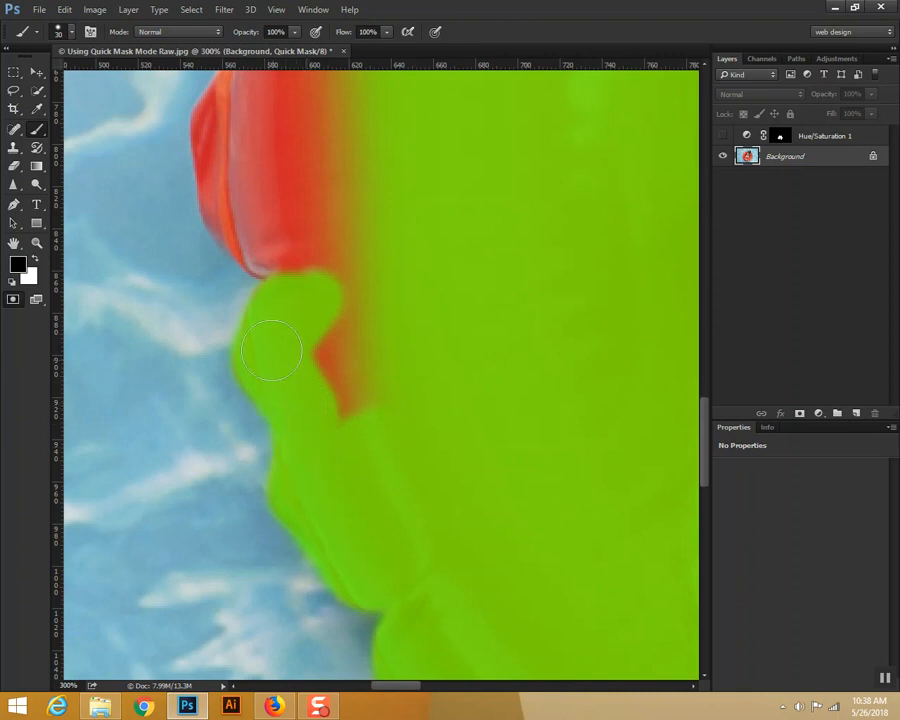
mouse_move(286, 306)
mouse_down()
mouse_move(307, 390)
mouse_move(334, 352)
mouse_move(345, 308)
mouse_move(344, 438)
mouse_move(368, 408)
mouse_move(374, 367)
mouse_move(362, 240)
mouse_move(348, 296)
mouse_move(344, 192)
mouse_move(432, 432)
mouse_up()
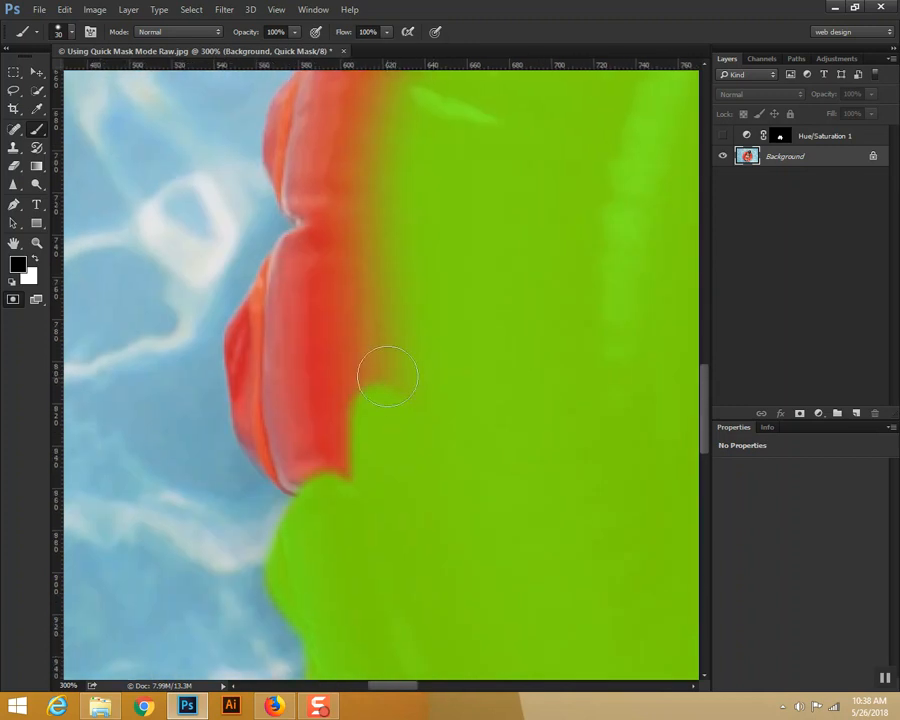
mouse_move(396, 216)
mouse_down()
mouse_move(358, 286)
mouse_move(356, 277)
mouse_move(320, 315)
mouse_move(336, 267)
mouse_move(314, 250)
mouse_move(301, 253)
mouse_move(278, 290)
mouse_move(268, 315)
mouse_move(286, 279)
mouse_move(252, 356)
mouse_move(300, 458)
mouse_up()
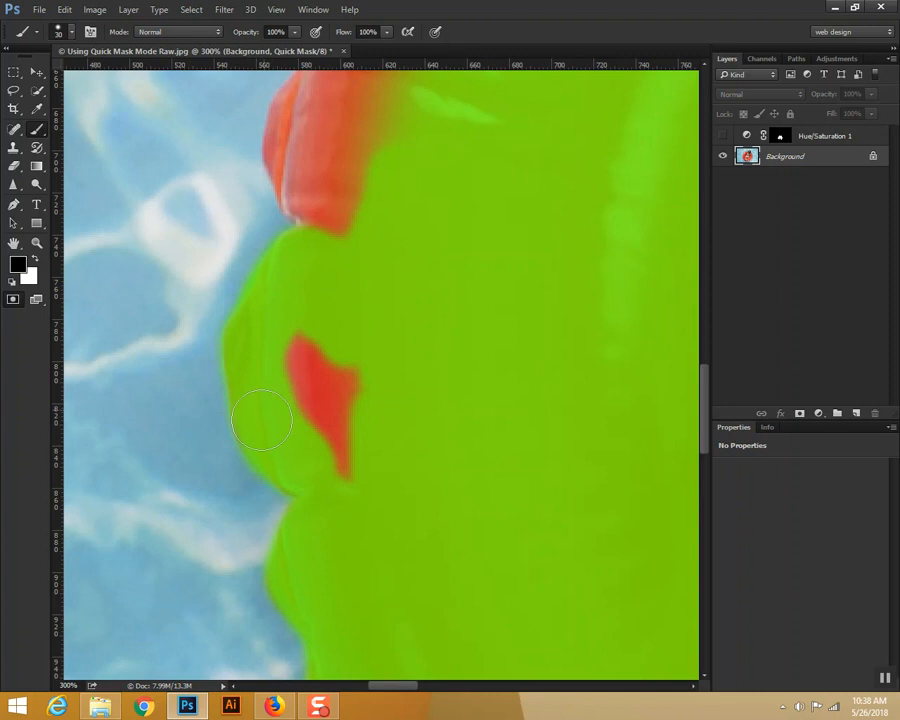
mouse_move(281, 362)
mouse_down()
mouse_move(325, 331)
mouse_move(338, 466)
mouse_move(352, 378)
mouse_up()
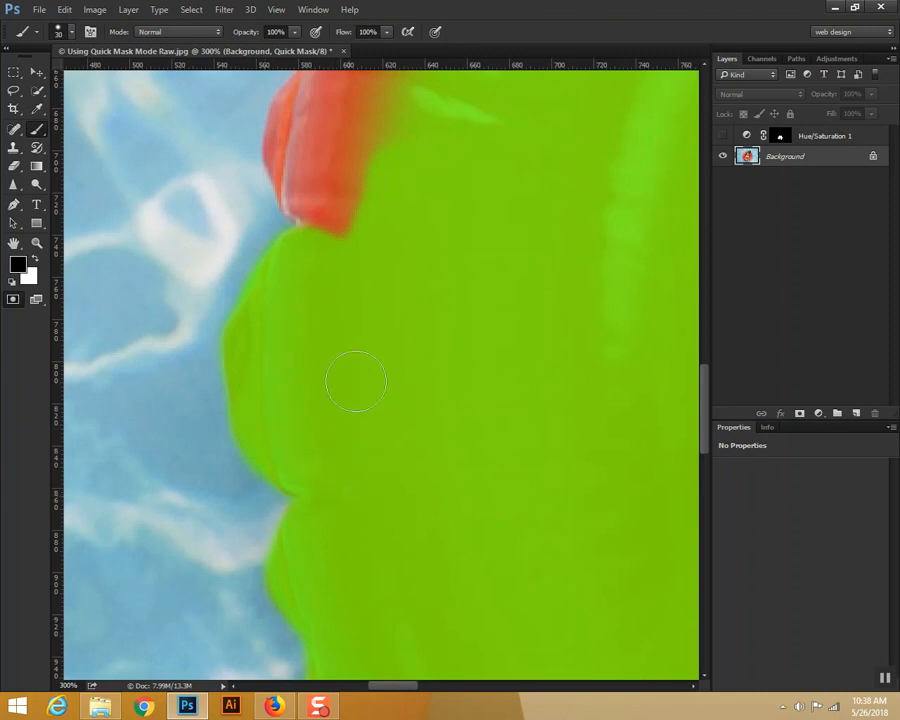
Step: Extend the mask up the ring's left side over the next scallops, covering the red fringe in the notch between them
scroll(378, 478, up, 5)
drag(355, 458, 394, 367)
mouse_move(434, 245)
mouse_down()
mouse_move(405, 227)
mouse_move(423, 167)
mouse_move(418, 153)
mouse_move(445, 138)
mouse_move(392, 154)
mouse_move(401, 139)
mouse_move(363, 165)
mouse_move(359, 180)
mouse_move(362, 166)
mouse_move(356, 191)
mouse_move(375, 155)
mouse_move(343, 259)
mouse_move(348, 203)
mouse_move(358, 268)
mouse_move(346, 396)
mouse_move(362, 423)
mouse_move(336, 374)
mouse_move(334, 414)
mouse_move(345, 420)
mouse_move(324, 371)
mouse_move(327, 419)
mouse_move(344, 430)
mouse_move(314, 380)
mouse_move(310, 400)
mouse_move(333, 273)
mouse_move(295, 324)
mouse_move(315, 305)
mouse_move(315, 372)
mouse_up()
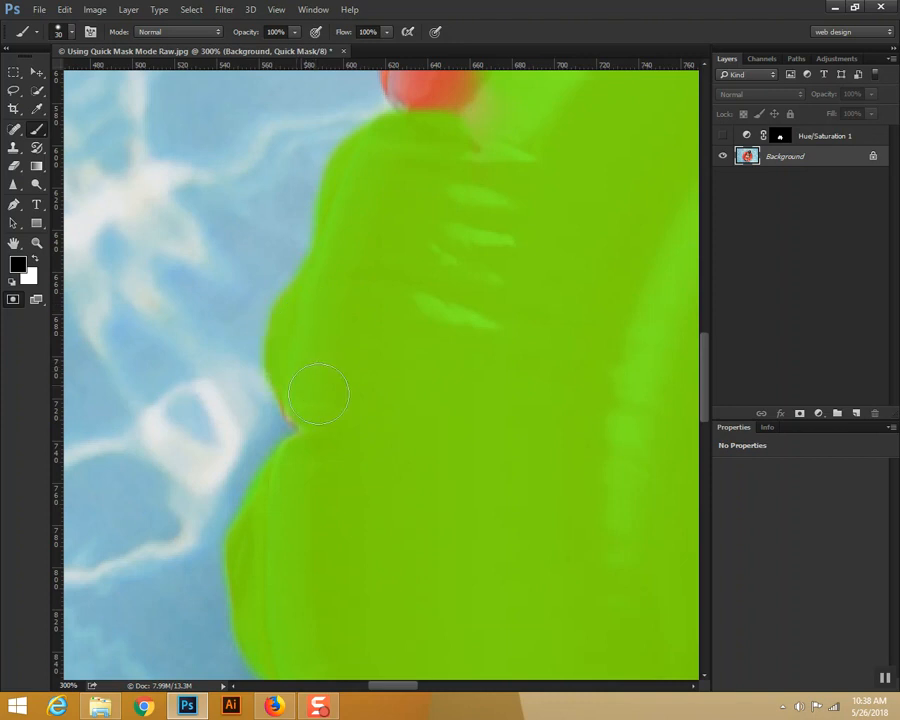
mouse_move(368, 295)
mouse_down()
mouse_move(366, 536)
mouse_move(384, 406)
mouse_move(466, 243)
mouse_move(420, 253)
mouse_move(461, 245)
mouse_move(404, 279)
mouse_move(404, 271)
mouse_move(347, 360)
mouse_move(372, 315)
mouse_move(343, 350)
mouse_move(350, 404)
mouse_move(350, 378)
mouse_move(340, 405)
mouse_up()
Step: Mask the ring's upper-left scallops and clean up the red fringe along their outer edge
key(space)
drag(535, 282, 434, 450)
mouse_move(424, 372)
mouse_down()
mouse_move(325, 491)
mouse_move(288, 461)
mouse_move(301, 402)
mouse_move(370, 360)
mouse_move(286, 482)
mouse_move(410, 345)
mouse_move(510, 300)
mouse_move(575, 290)
mouse_move(529, 285)
mouse_up()
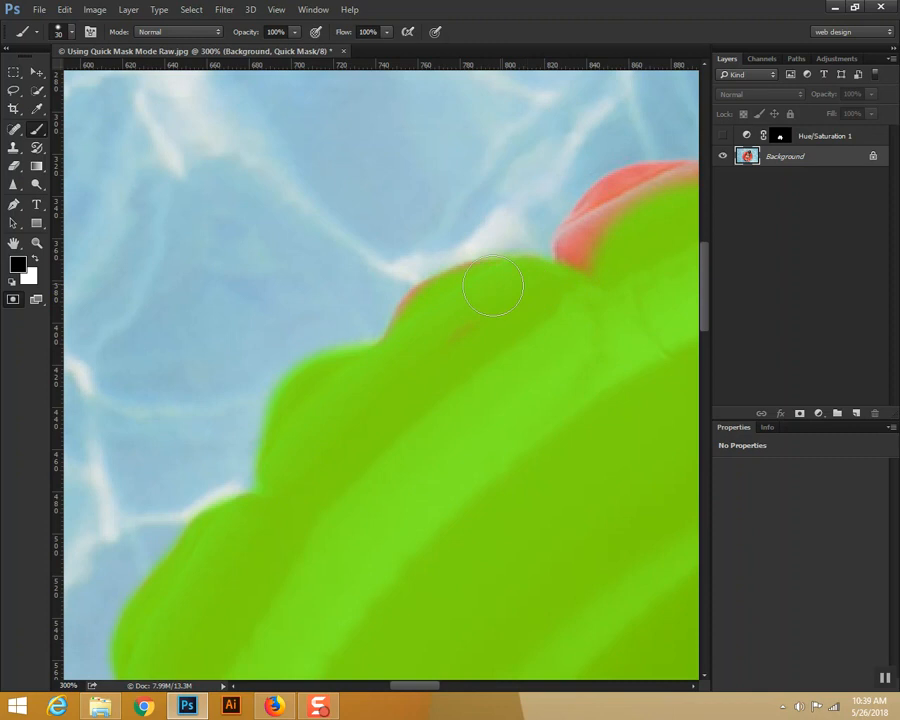
drag(448, 297, 408, 341)
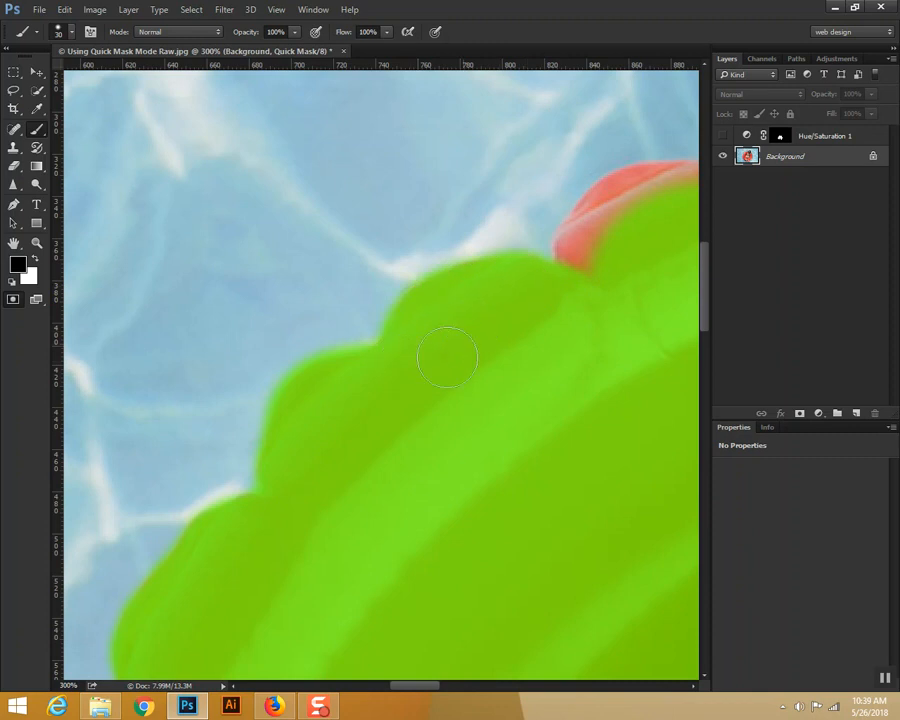
Step: Mask the ring's last upper-left scallop and the top edge of the baby's raised elbow and forearm beside it
key(space)
drag(566, 327, 340, 444)
mouse_move(363, 373)
mouse_down()
mouse_move(387, 345)
mouse_move(355, 367)
mouse_move(358, 360)
mouse_move(354, 372)
mouse_move(399, 327)
mouse_move(374, 339)
mouse_move(410, 311)
mouse_move(436, 318)
mouse_move(488, 306)
mouse_move(401, 315)
mouse_move(473, 305)
mouse_up()
key(space)
drag(528, 353, 285, 460)
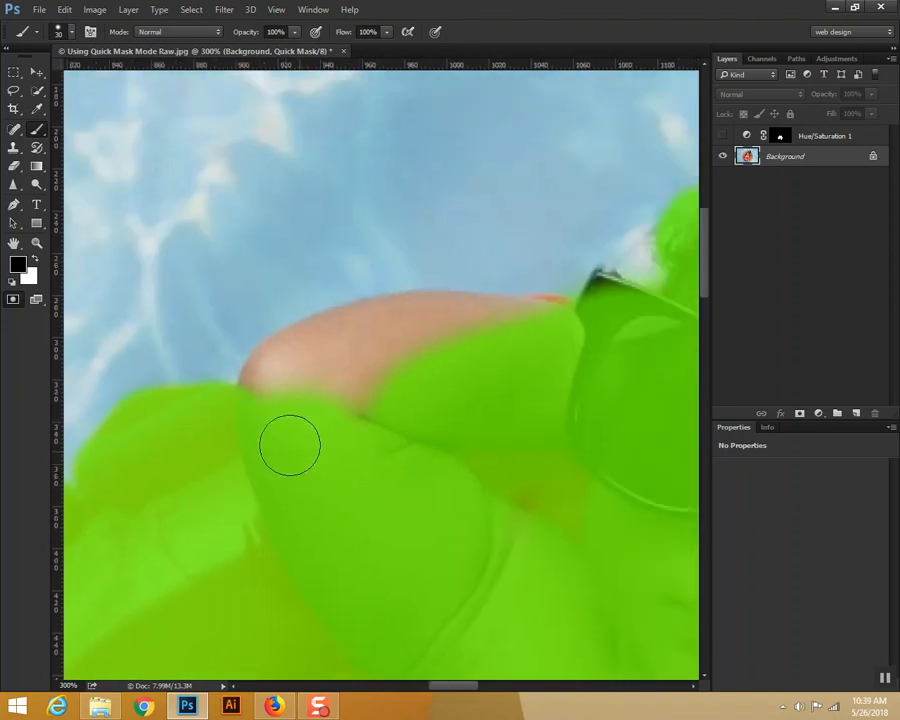
mouse_move(272, 388)
mouse_down()
mouse_move(342, 332)
mouse_move(395, 324)
mouse_move(283, 358)
mouse_move(271, 370)
mouse_move(273, 424)
mouse_move(369, 375)
mouse_move(346, 412)
mouse_move(414, 336)
mouse_move(506, 320)
mouse_move(570, 325)
mouse_move(418, 325)
mouse_move(423, 318)
mouse_move(482, 321)
mouse_move(362, 327)
mouse_up()
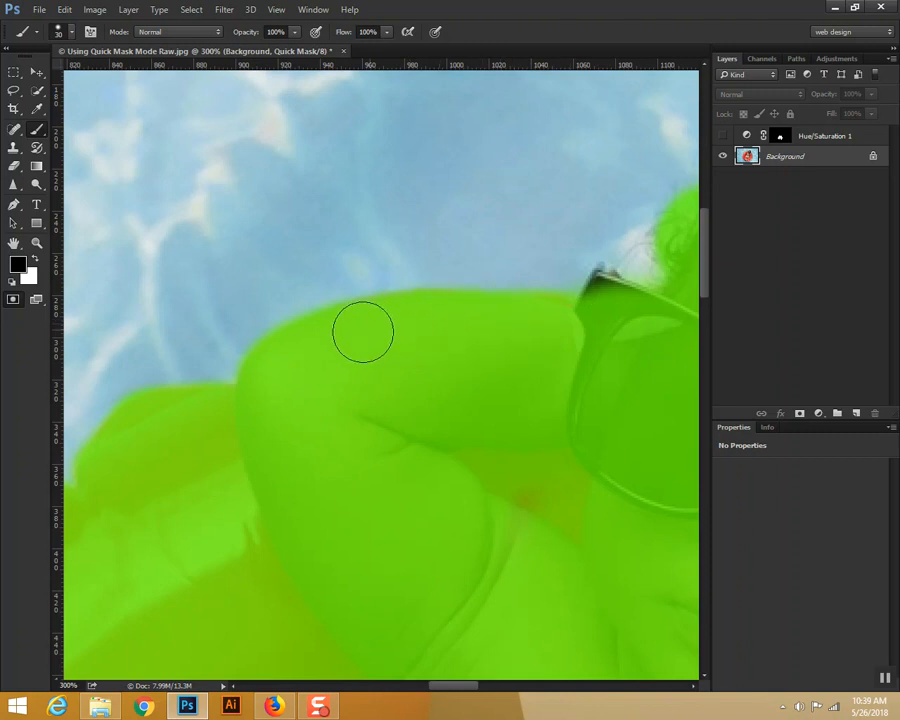
Step: Mask the outer corner of the sunglasses and the gap at the hairline beside it
drag(569, 406, 382, 430)
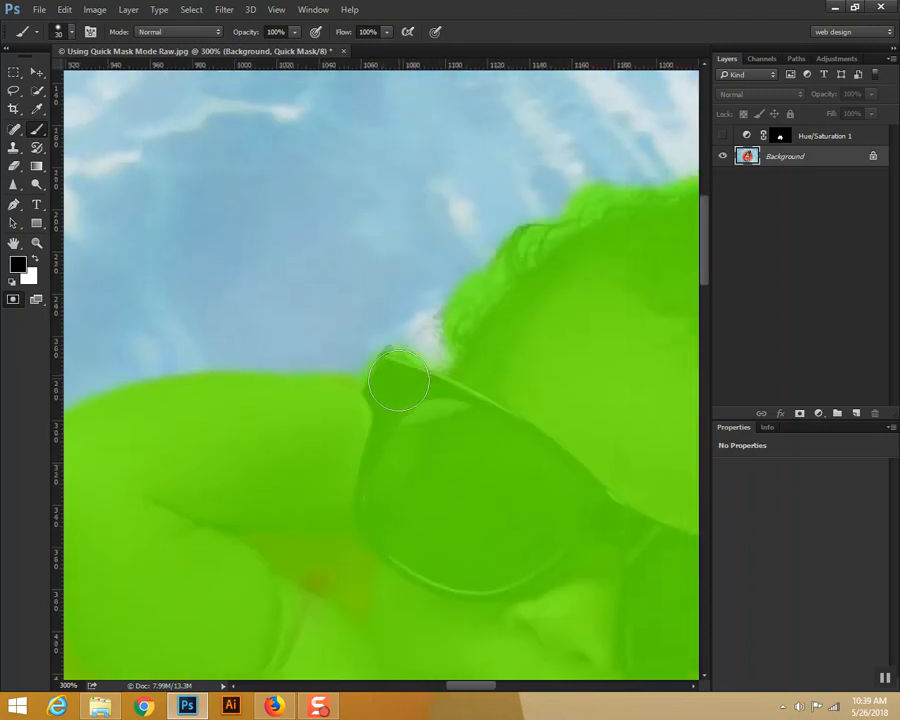
mouse_move(462, 387)
mouse_down()
mouse_move(467, 346)
mouse_move(445, 331)
mouse_move(517, 316)
mouse_up()
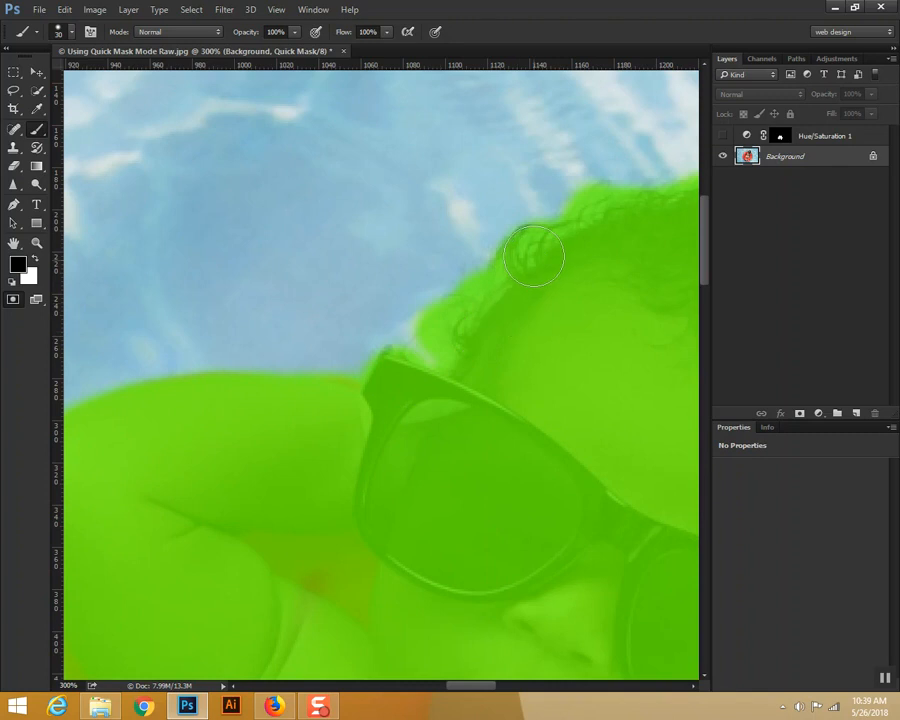
drag(574, 376, 355, 412)
drag(485, 447, 332, 233)
drag(403, 347, 399, 338)
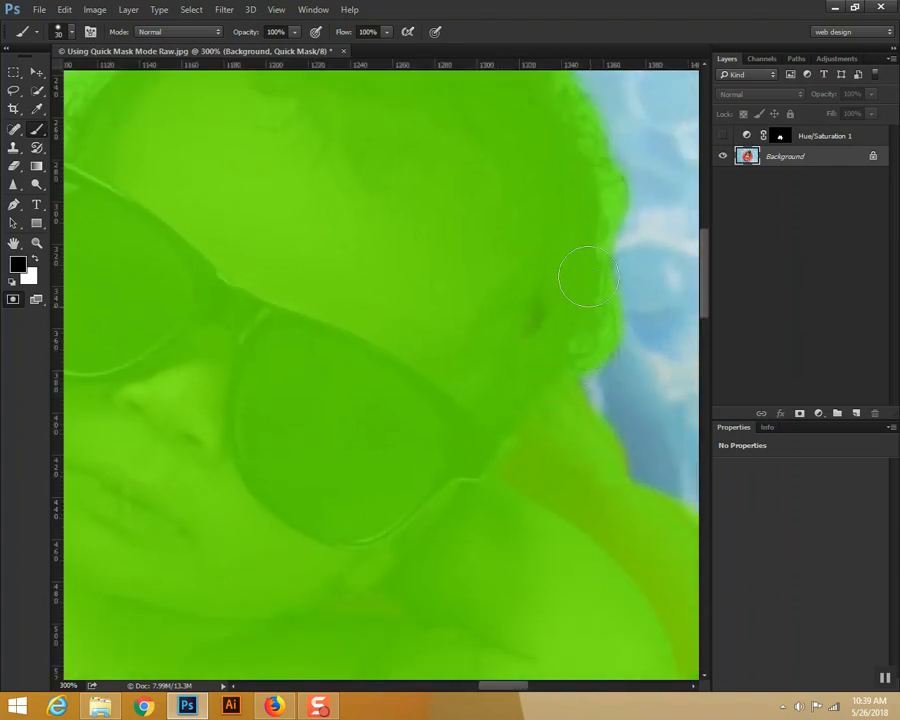
Step: Leave Quick Mask mode with the whole image in view, turning the finished mask into a selection
key(ctrl+minus)
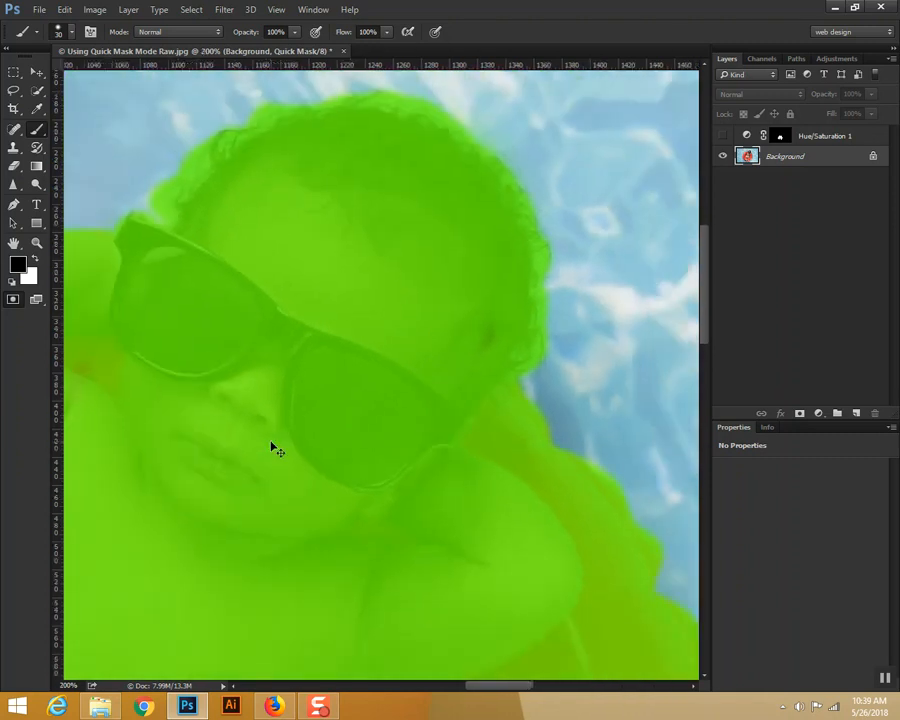
key(ctrl+minus)
key(ctrl+minus)
key(ctrl+minus)
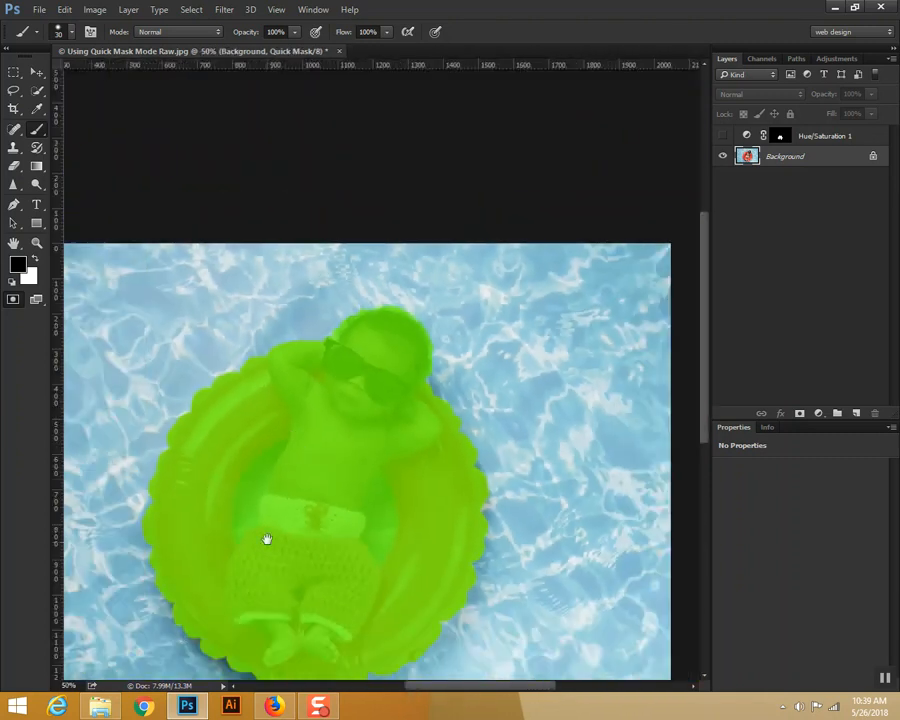
drag(267, 540, 304, 403)
click(13, 299)
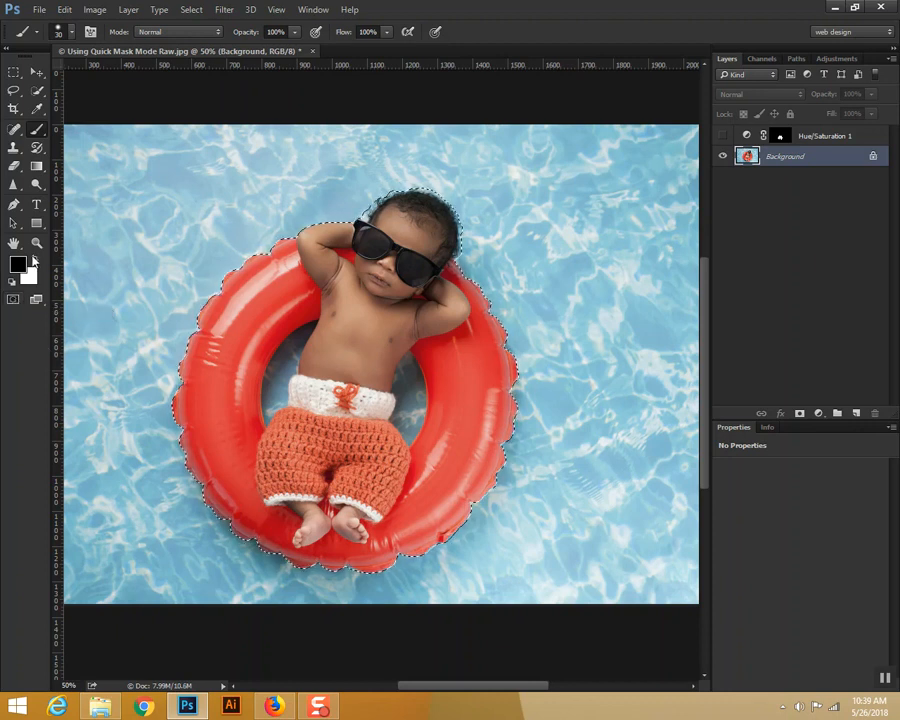
Step: Make white the foreground colour in Quick Mask mode and return to the standard selection view
click(13, 300)
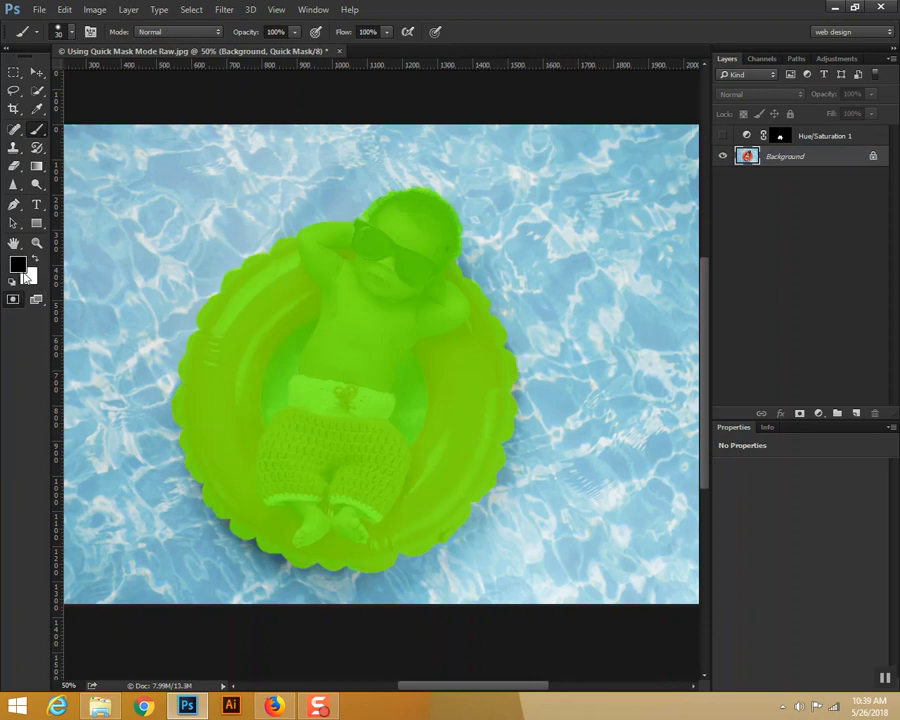
click(33, 258)
click(14, 300)
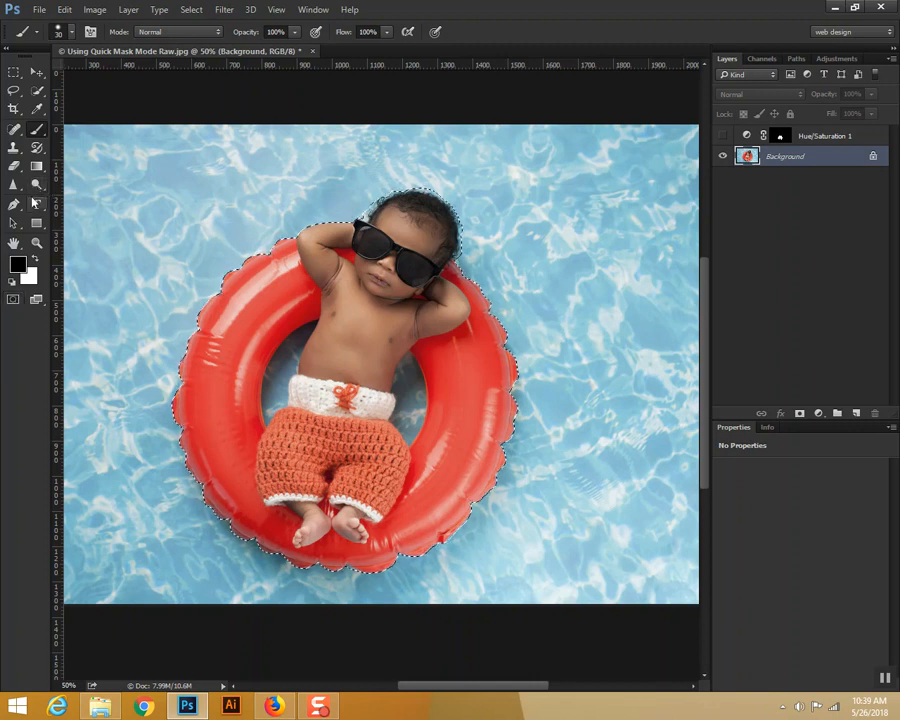
Step: Paint a black dab on the ring's lower-left edge outside Quick Mask mode and undo it
click(231, 524)
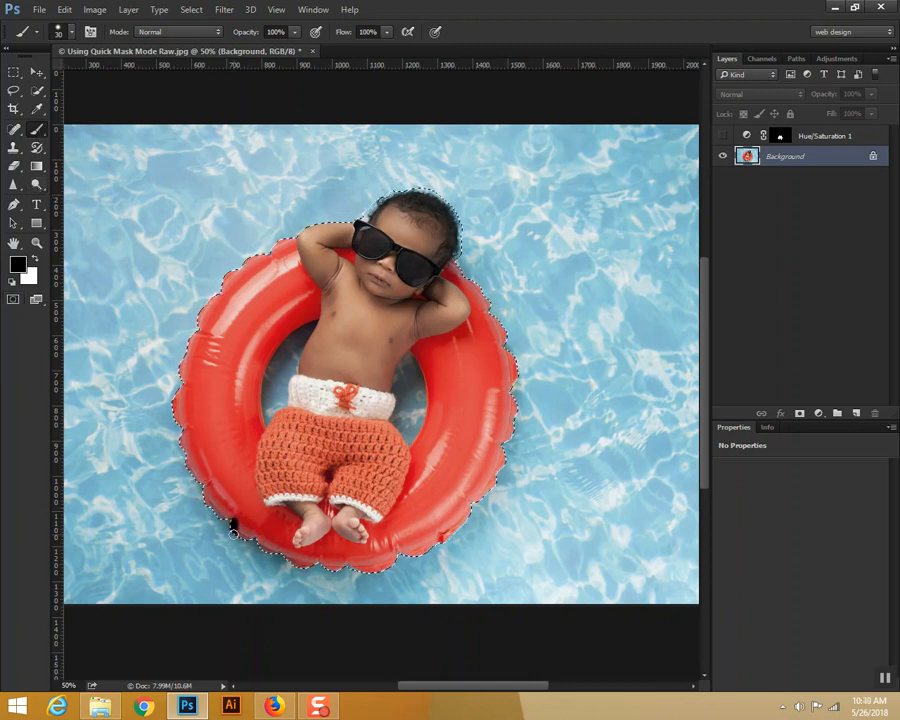
key(ctrl+z)
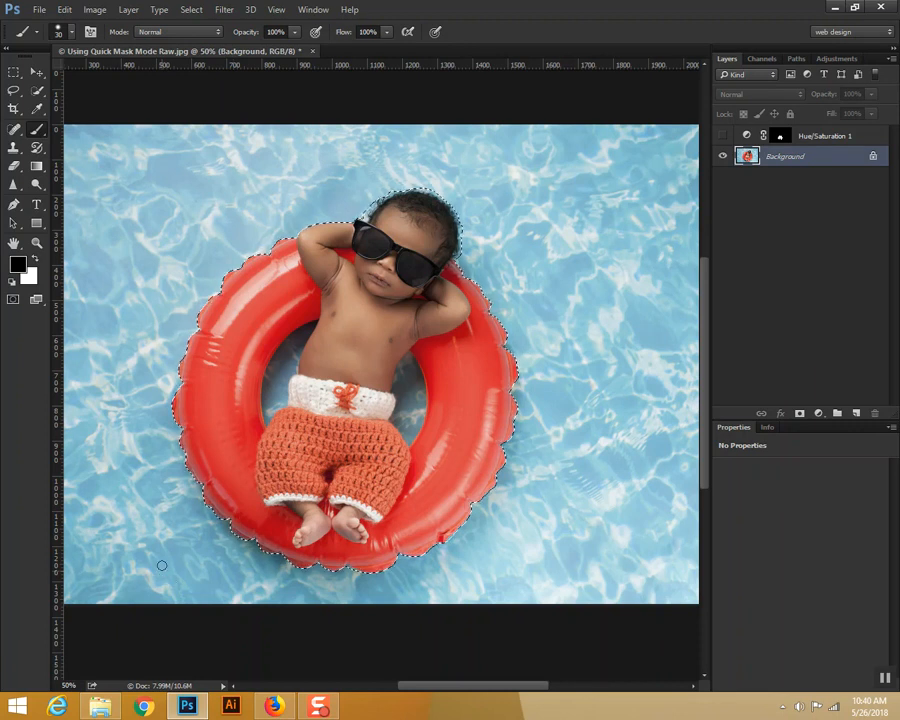
Step: Return to Quick Mask mode with white as the foreground and set the brush to 1163 px with 0% hardness
click(13, 300)
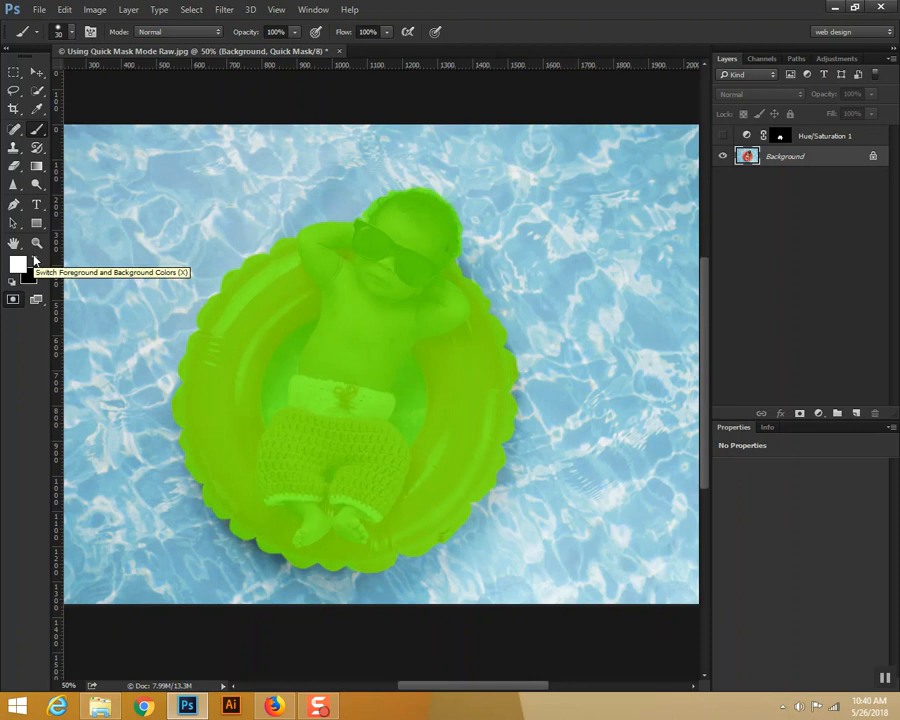
click(35, 259)
click(35, 259)
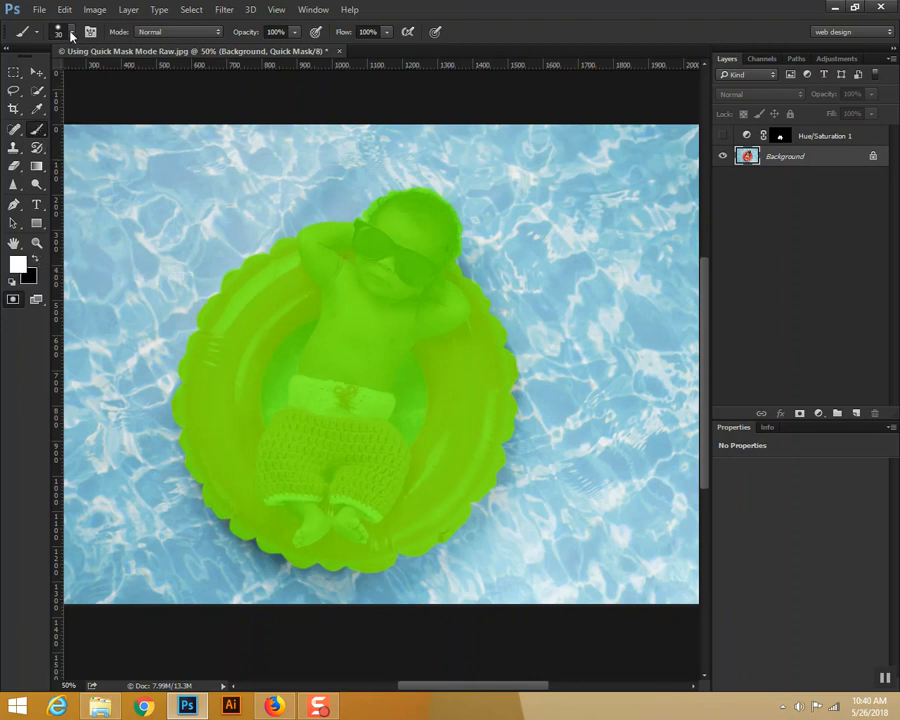
click(71, 34)
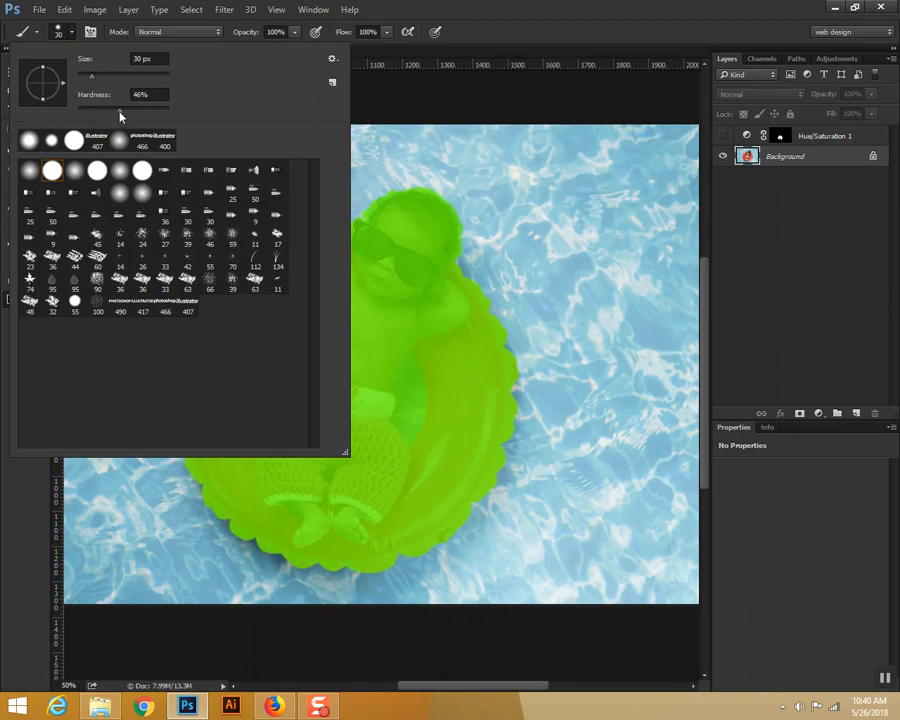
drag(120, 112, 50, 130)
key(Tab)
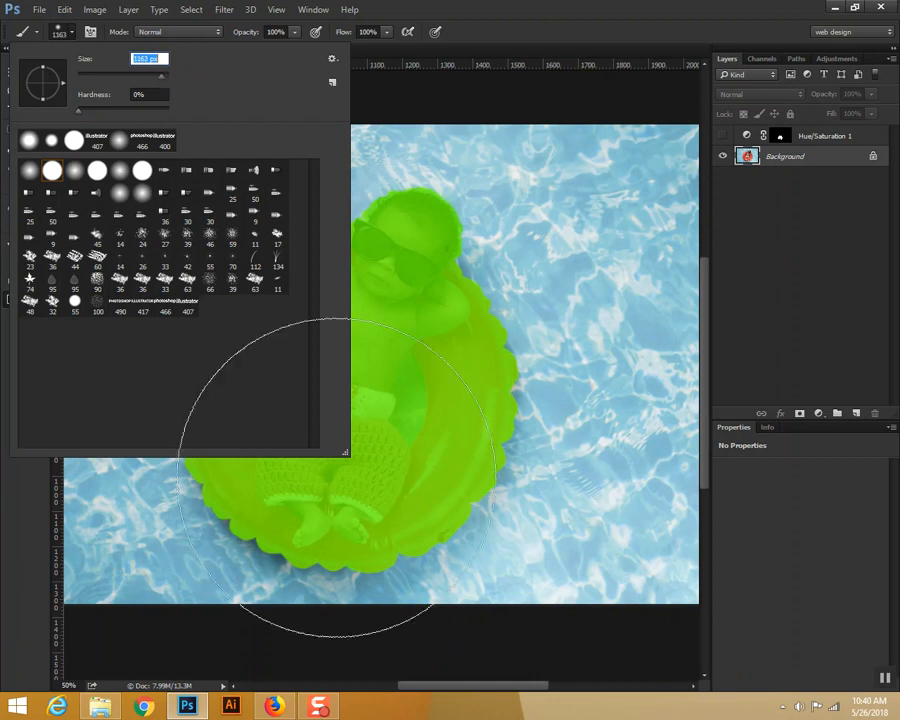
Step: Fade the mask away over the lower half of the baby and ring with the soft white brush, and convert it to a selection
click(249, 602)
click(232, 605)
mouse_move(232, 604)
mouse_down()
mouse_move(200, 574)
mouse_move(184, 584)
mouse_move(155, 551)
mouse_move(156, 561)
mouse_move(243, 612)
mouse_move(285, 624)
mouse_move(307, 615)
mouse_move(380, 610)
mouse_up()
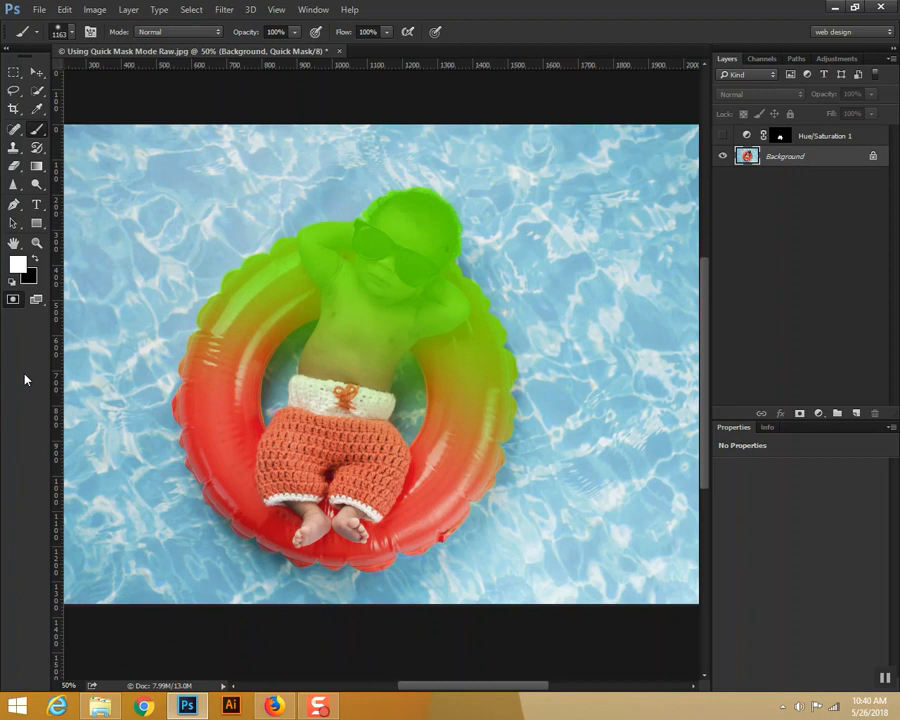
click(13, 301)
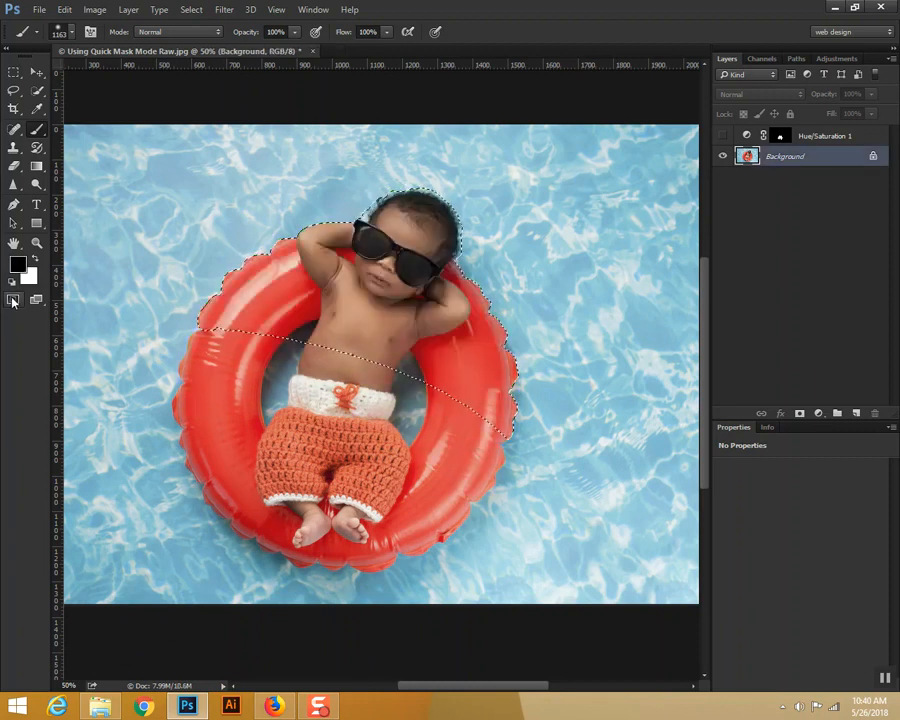
Step: Add a Black & White adjustment layer to the selected area and set Reds to 148
click(819, 414)
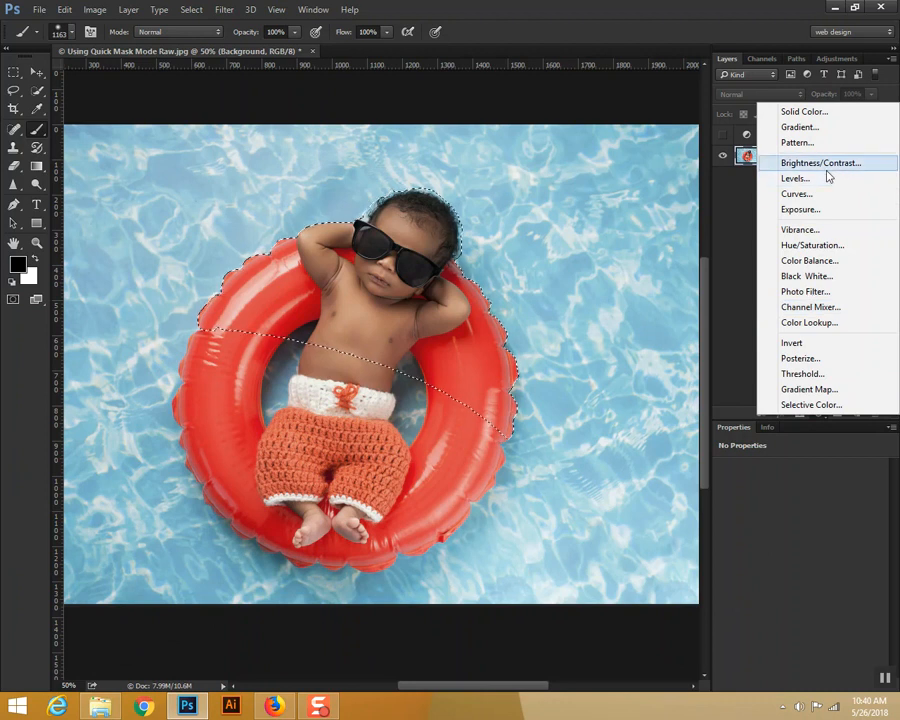
click(822, 277)
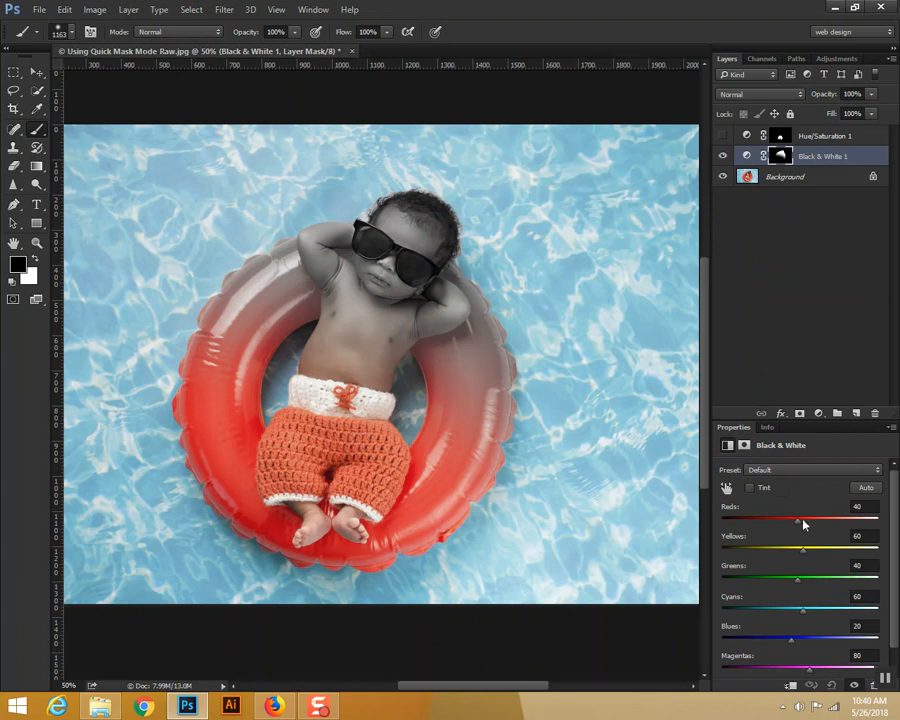
drag(796, 524, 832, 524)
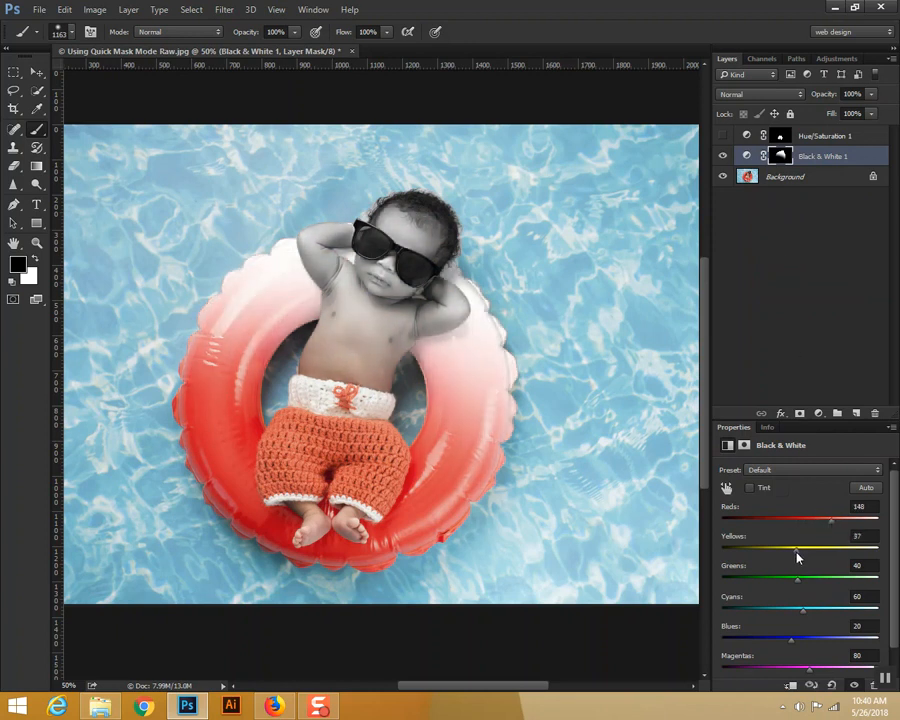